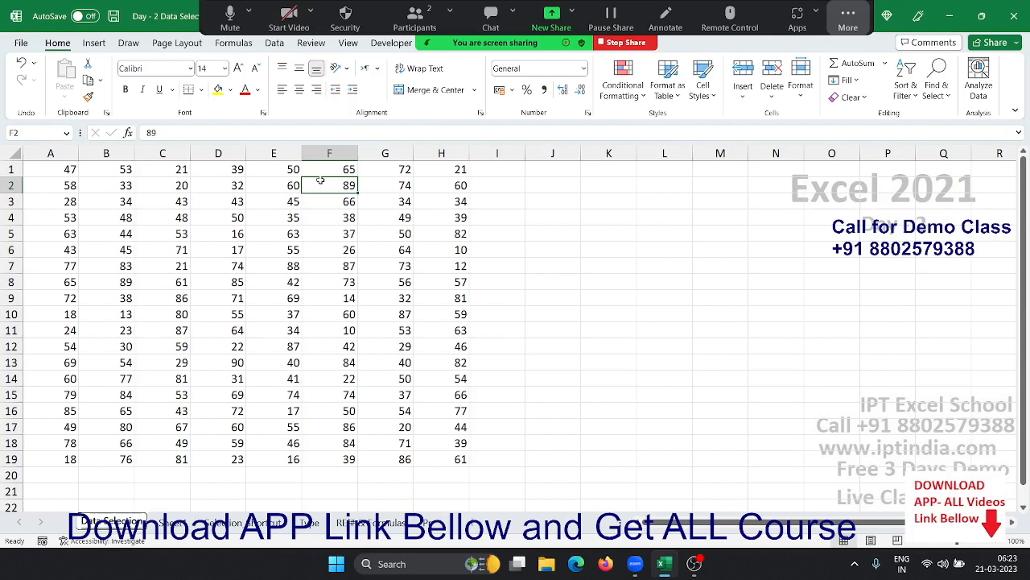
- Move from a cell inside the data to A1, then select the whole A1:H19 block with Ctrl+A
{"action": "left_click", "coordinate": [235, 198]}
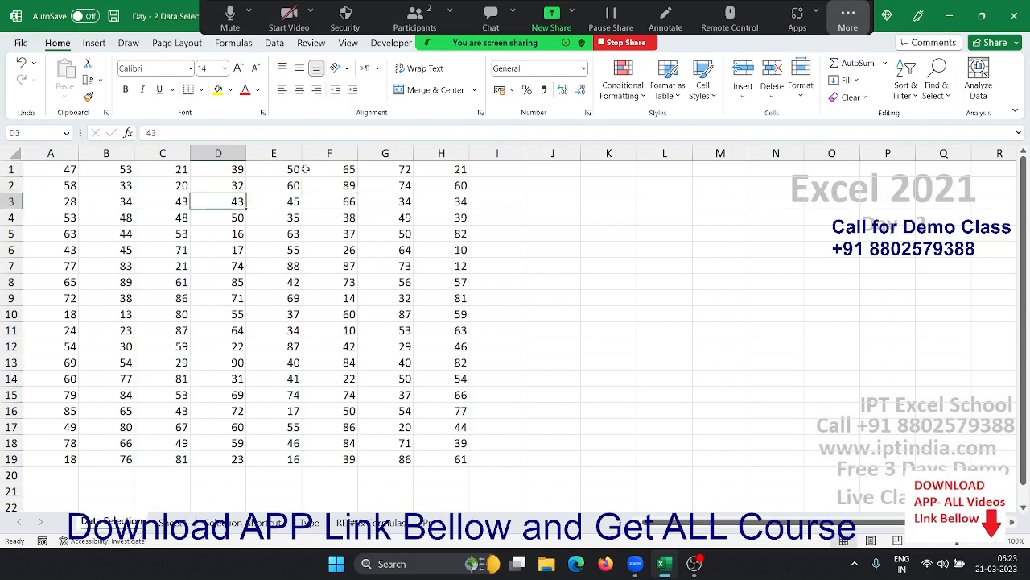
{"action": "key", "text": "Up"}
{"action": "key", "text": "Up"}
{"action": "key", "text": "Left"}
{"action": "key", "text": "Left"}
{"action": "key", "text": "Left"}
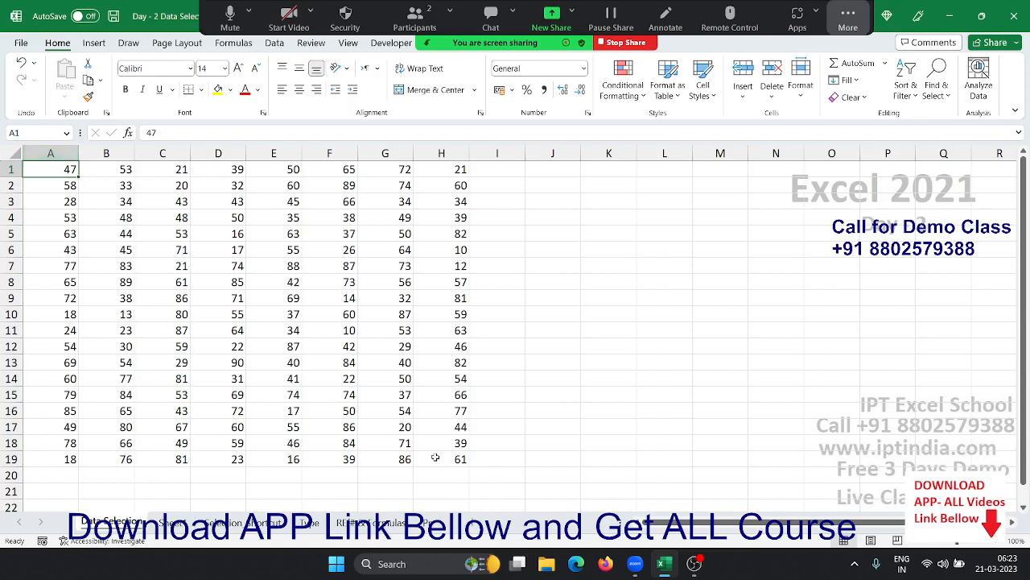
{"action": "key", "text": "ctrl+a"}
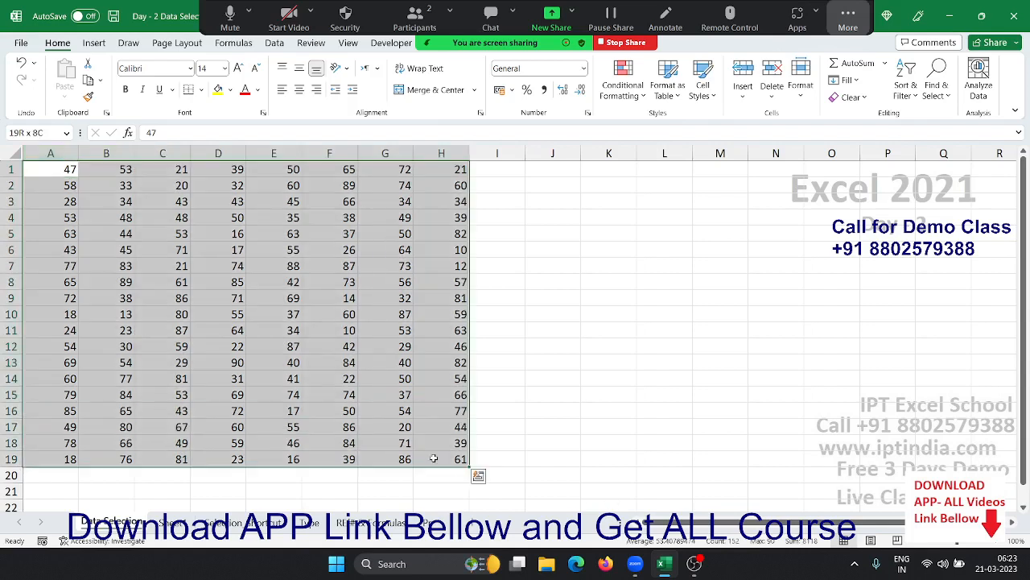
- Try selecting empty cells in column K, then select A1:H19 by clicking A1 and Shift-clicking H19
{"action": "left_click", "coordinate": [710, 320]}
{"action": "left_click", "coordinate": [584, 167]}
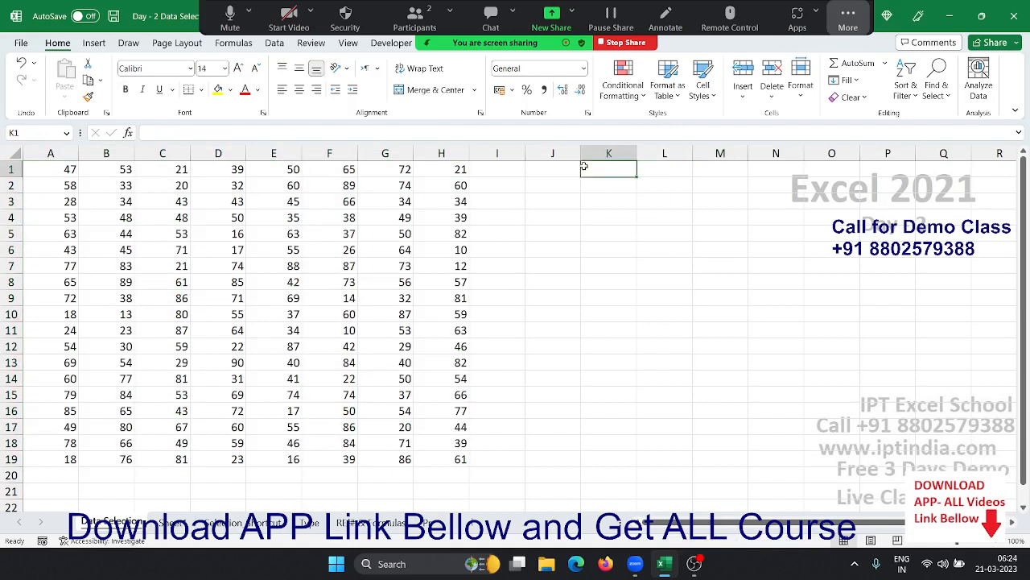
{"action": "left_click_drag", "start_coordinate": [584, 166], "coordinate": [603, 435]}
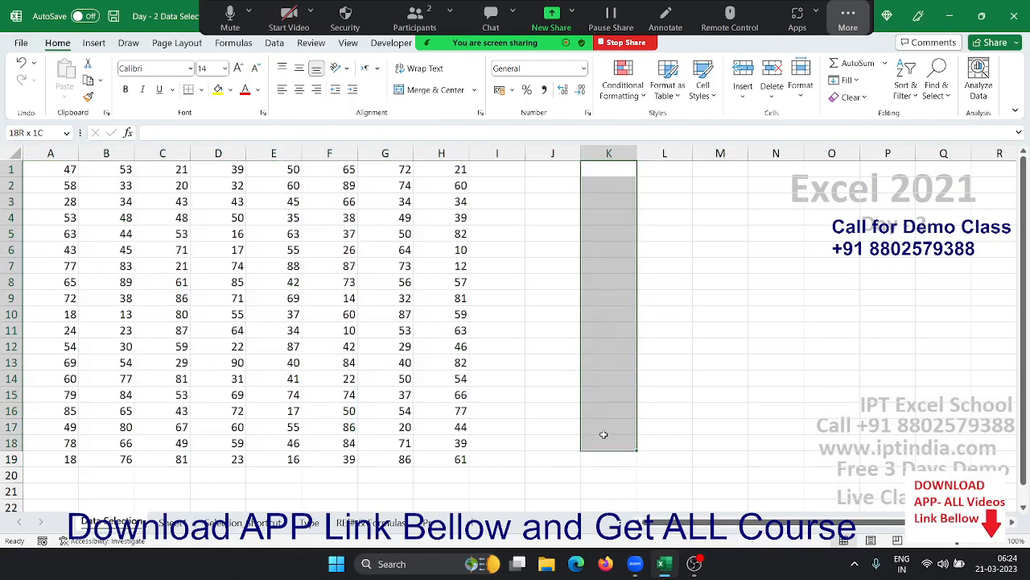
{"action": "left_click", "coordinate": [671, 254]}
{"action": "left_click", "coordinate": [616, 173]}
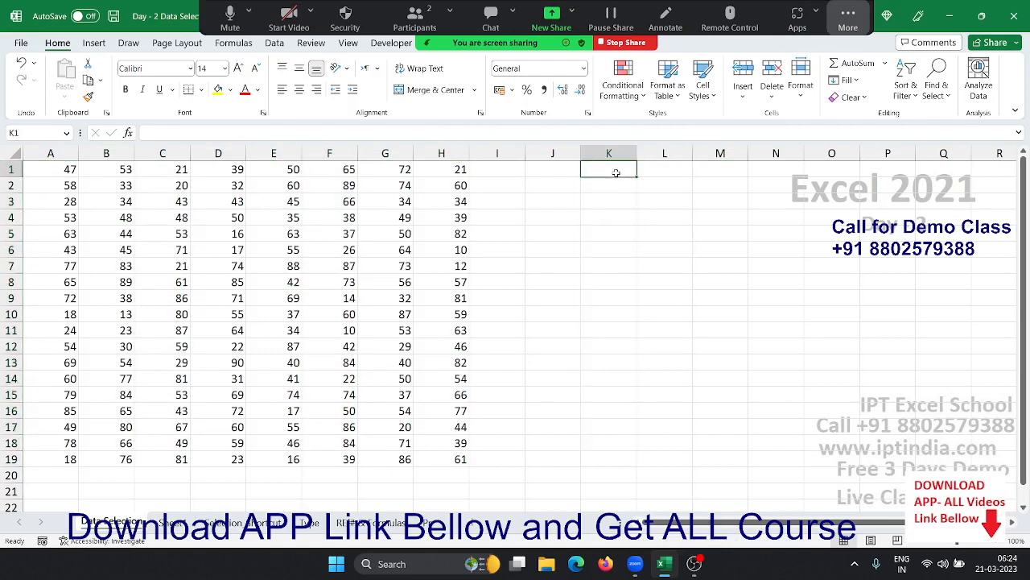
{"action": "left_click", "coordinate": [625, 279]}
{"action": "left_click", "coordinate": [32, 165]}
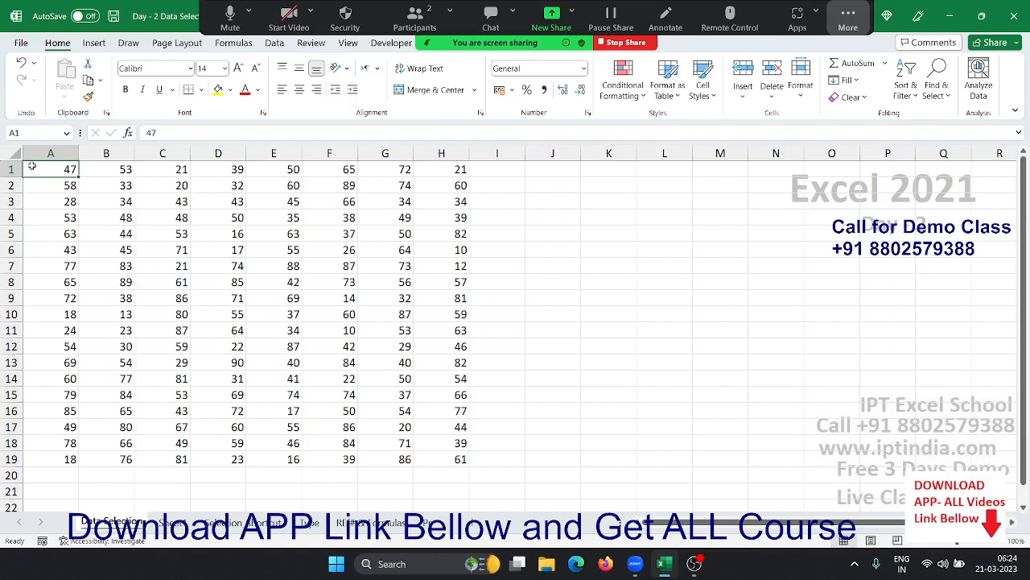
{"action": "left_click", "coordinate": [433, 455], "text": "shift"}
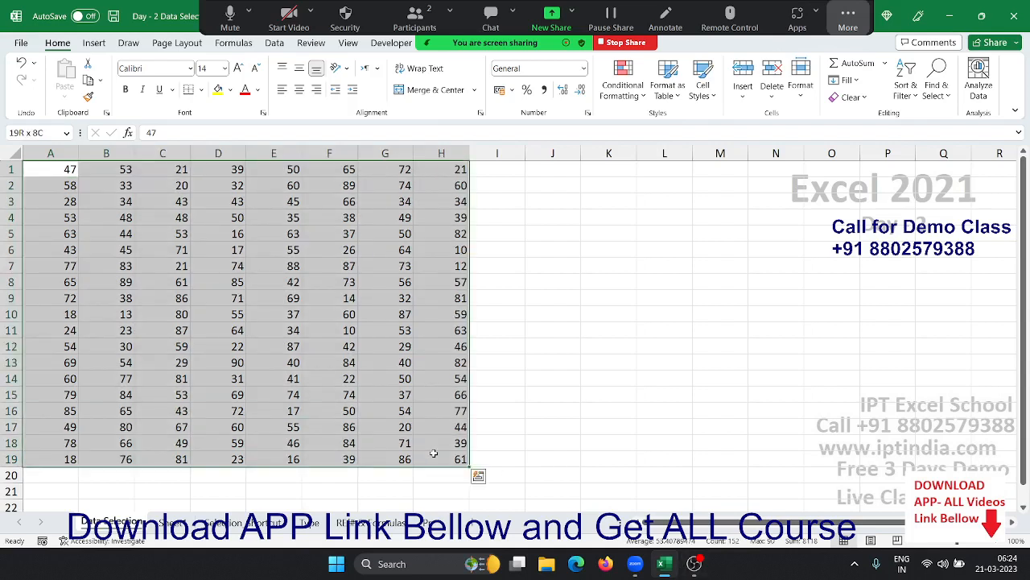
- Select the whole data block with Ctrl+A from cell B3, then pick A3 and open Find & Select
{"action": "left_click", "coordinate": [230, 222]}
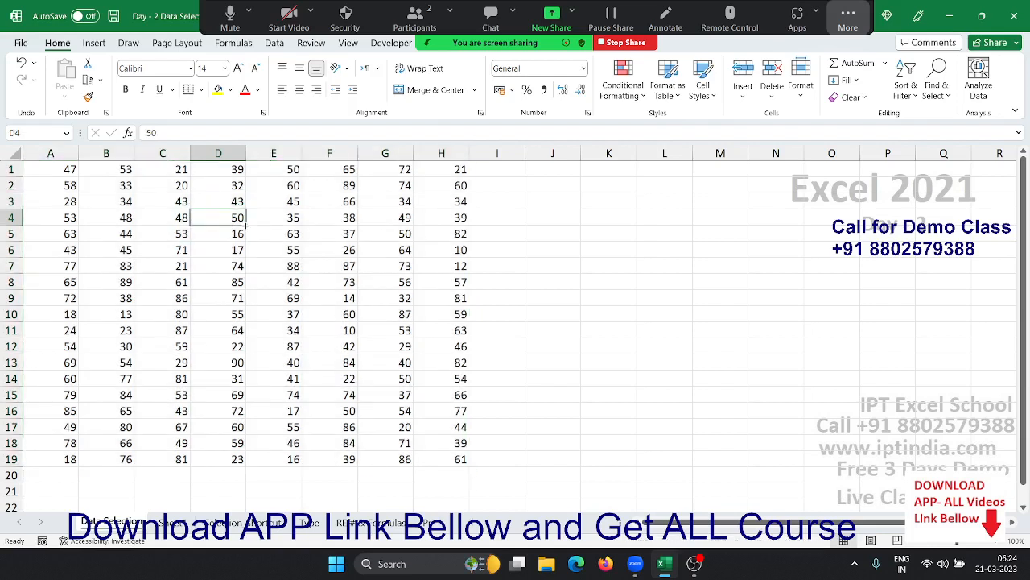
{"action": "left_click", "coordinate": [123, 208]}
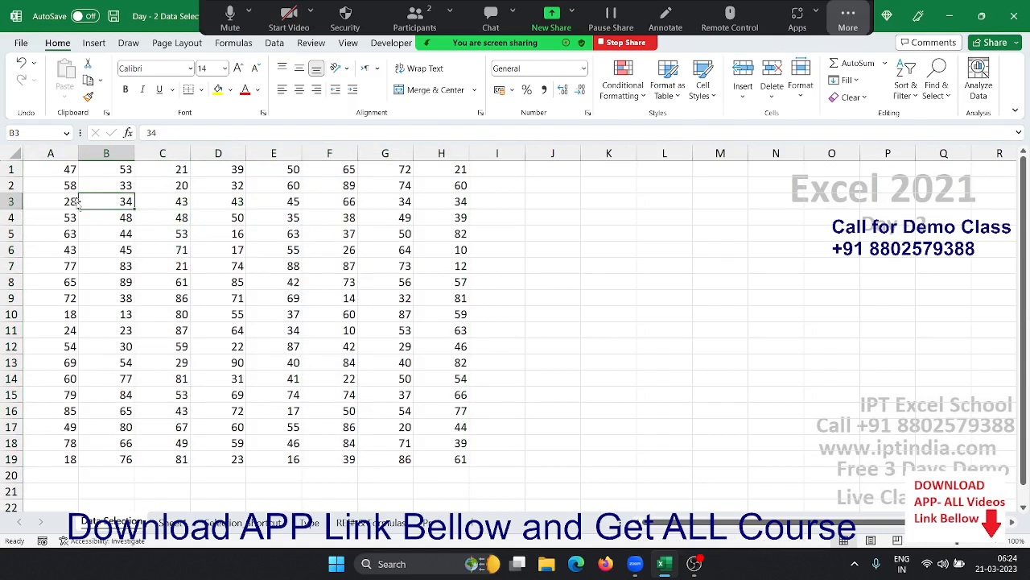
{"action": "key", "text": "ctrl+a"}
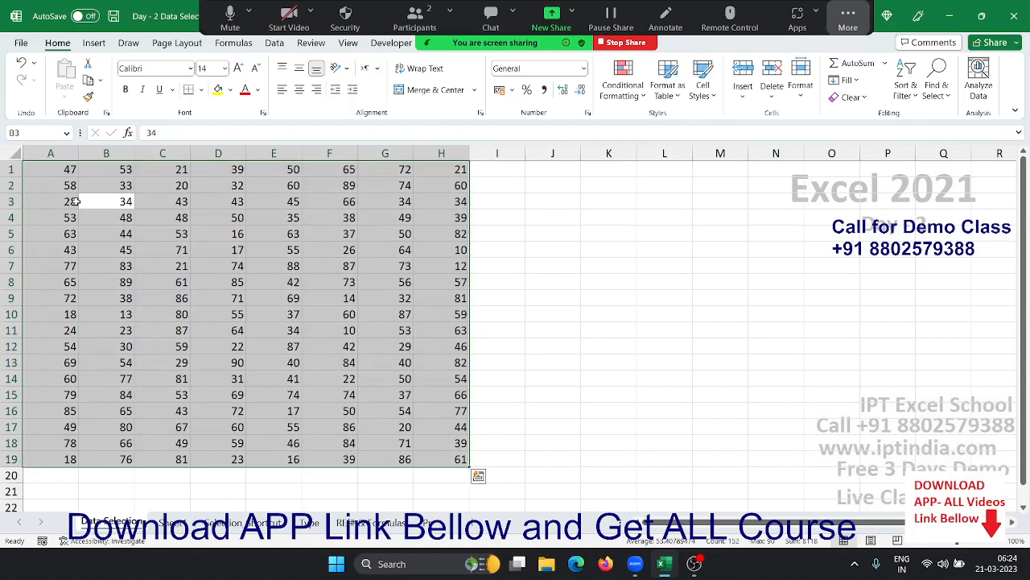
{"action": "left_click", "coordinate": [74, 201]}
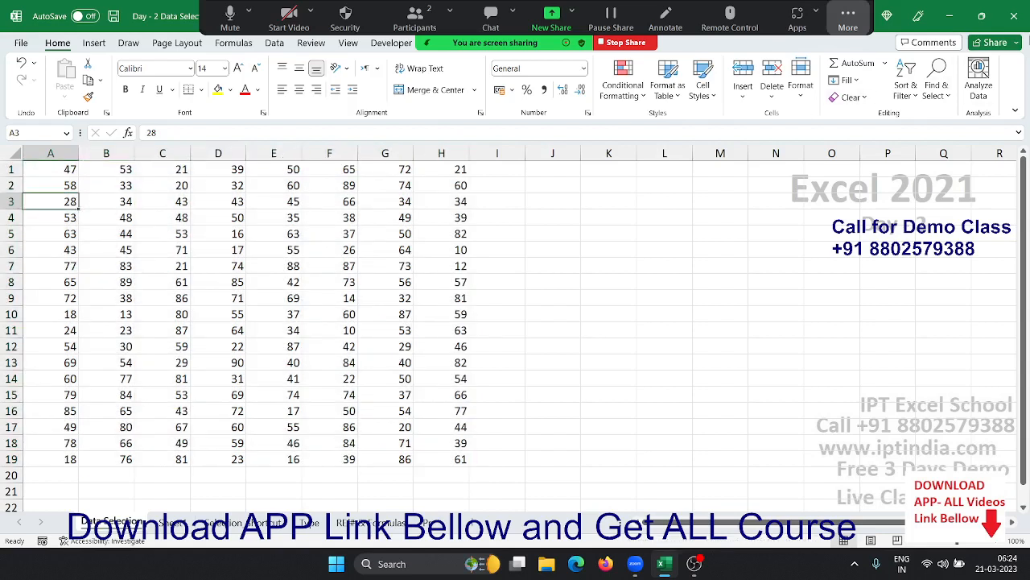
{"action": "left_click", "coordinate": [934, 90]}
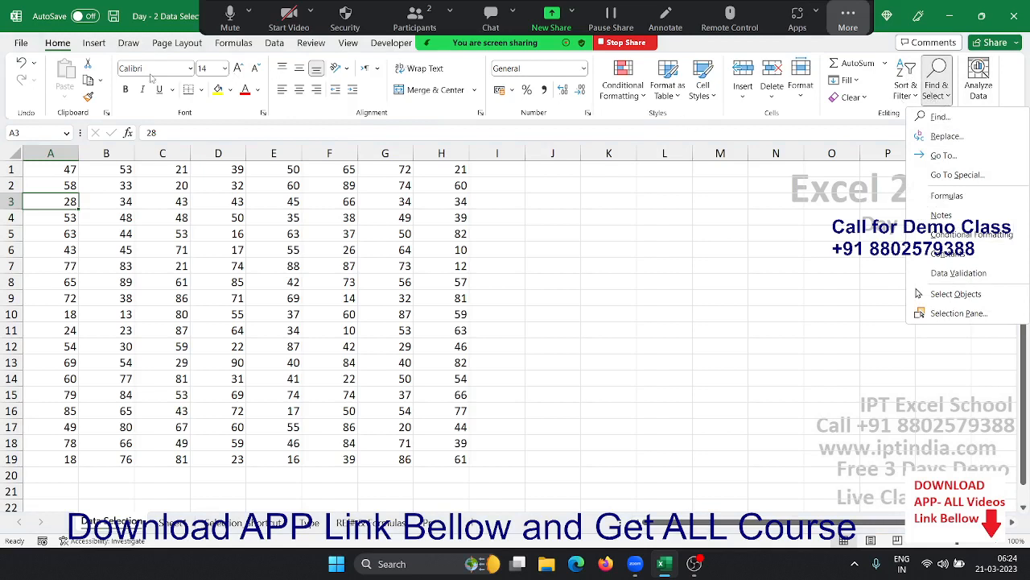
- Use Go To Special with the Current region option to select A1:H19
{"action": "left_click", "coordinate": [983, 174]}
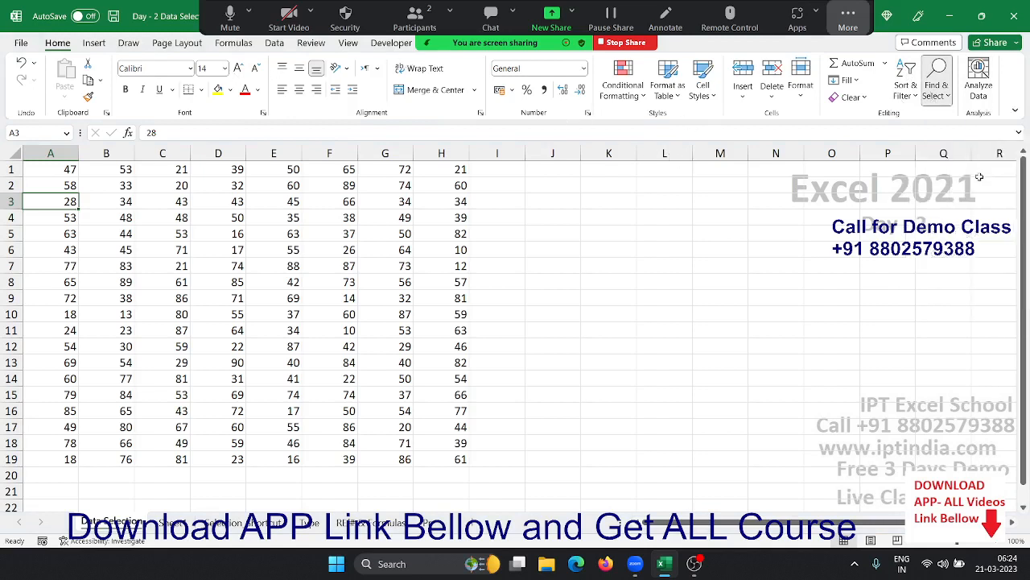
{"action": "left_click", "coordinate": [448, 326]}
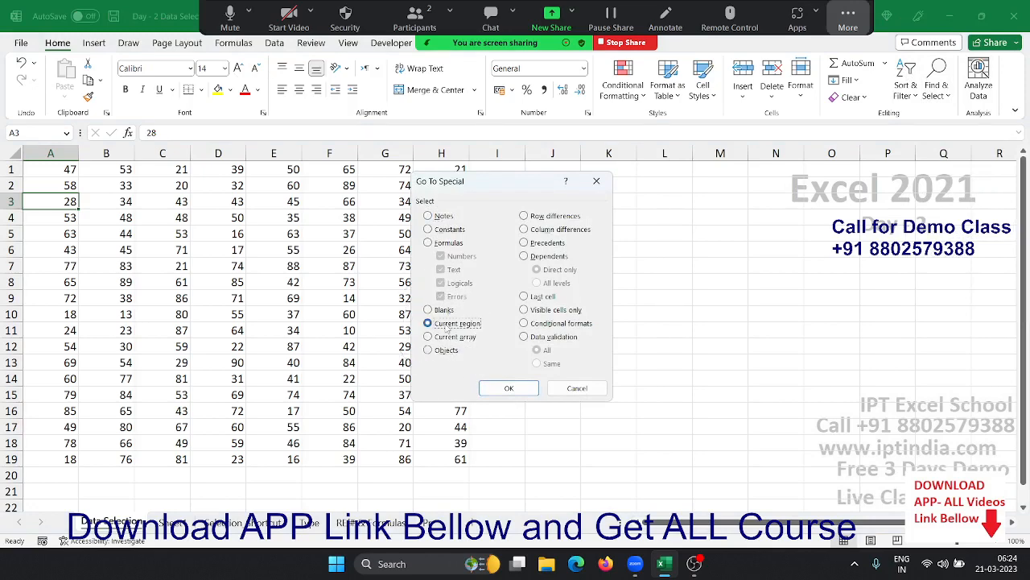
{"action": "left_click", "coordinate": [509, 388]}
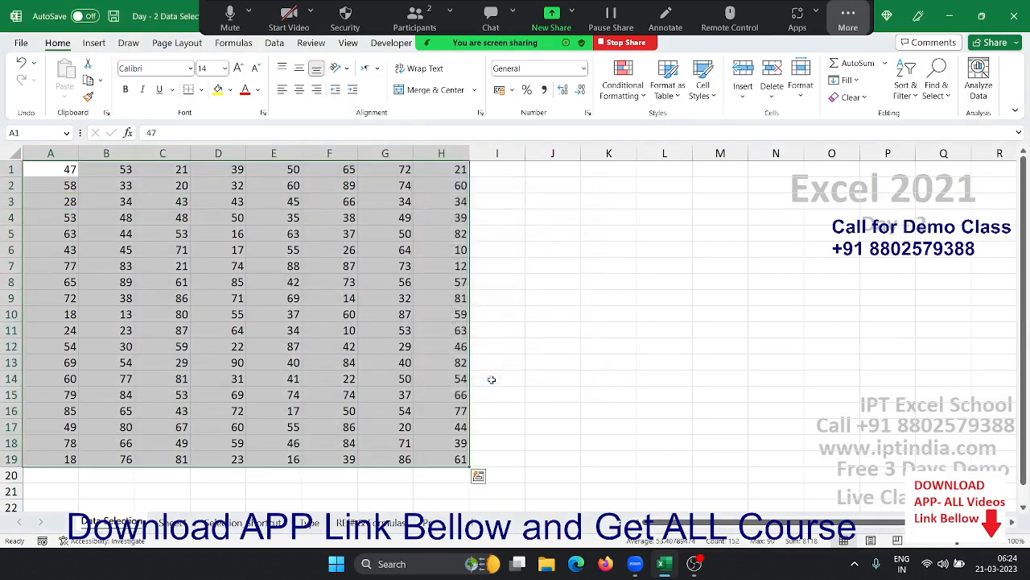
{"action": "left_click", "coordinate": [278, 322]}
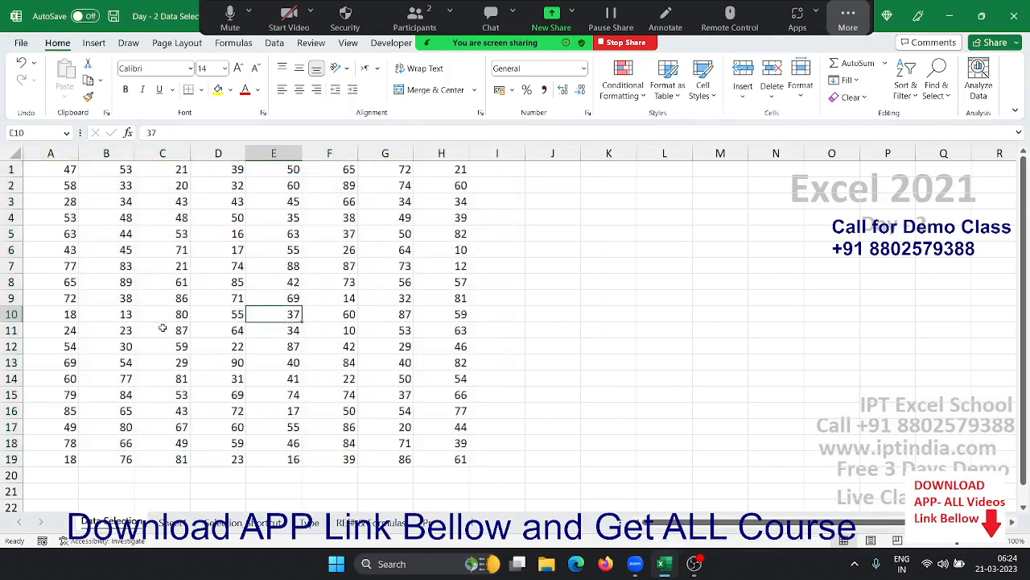
{"action": "left_click", "coordinate": [11, 298]}
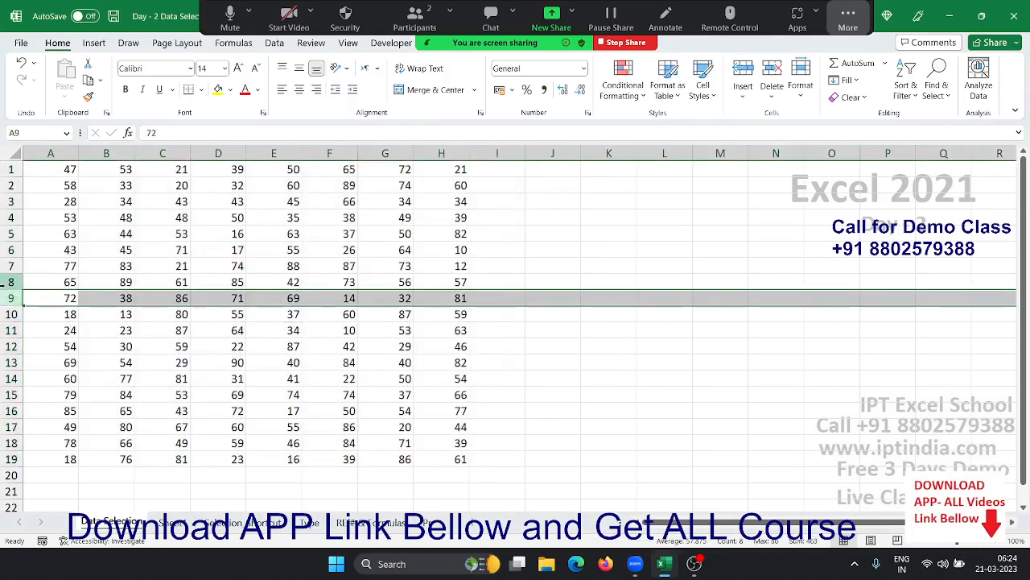
{"action": "key", "text": "ctrl+shift+plus"}
{"action": "left_click", "coordinate": [61, 154]}
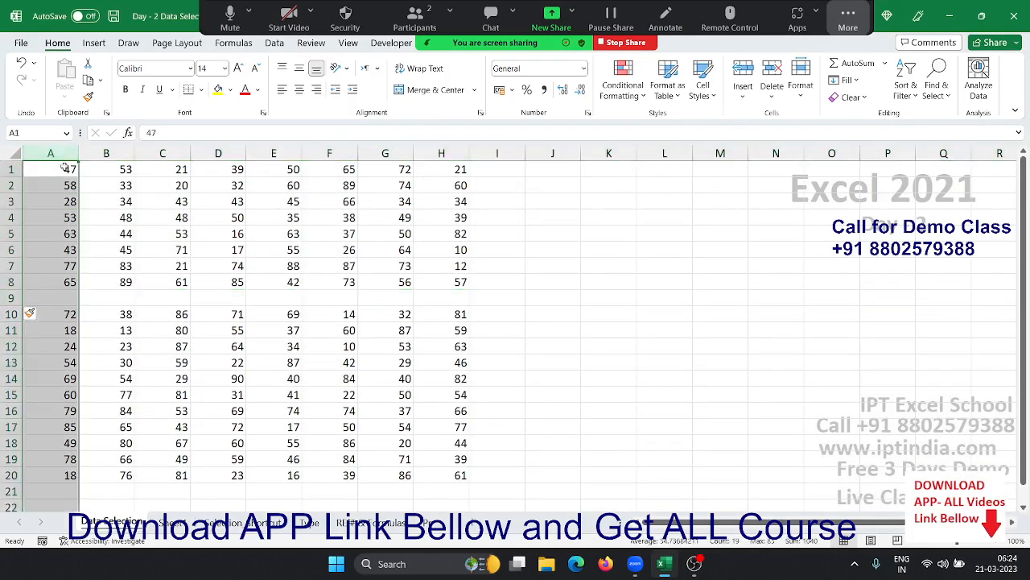
{"action": "left_click", "coordinate": [60, 180]}
{"action": "key", "text": "ctrl+a"}
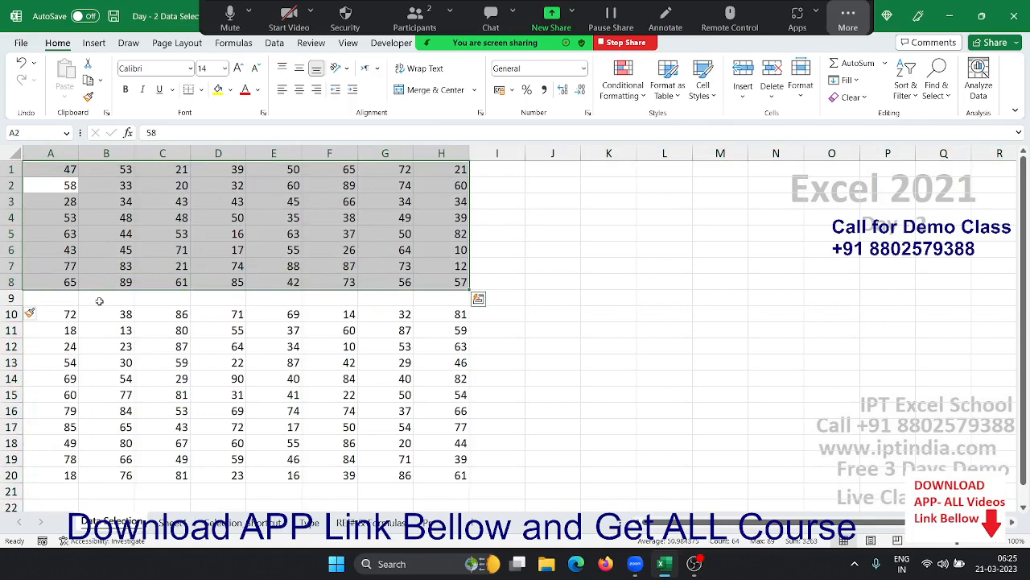
{"action": "left_click", "coordinate": [139, 219]}
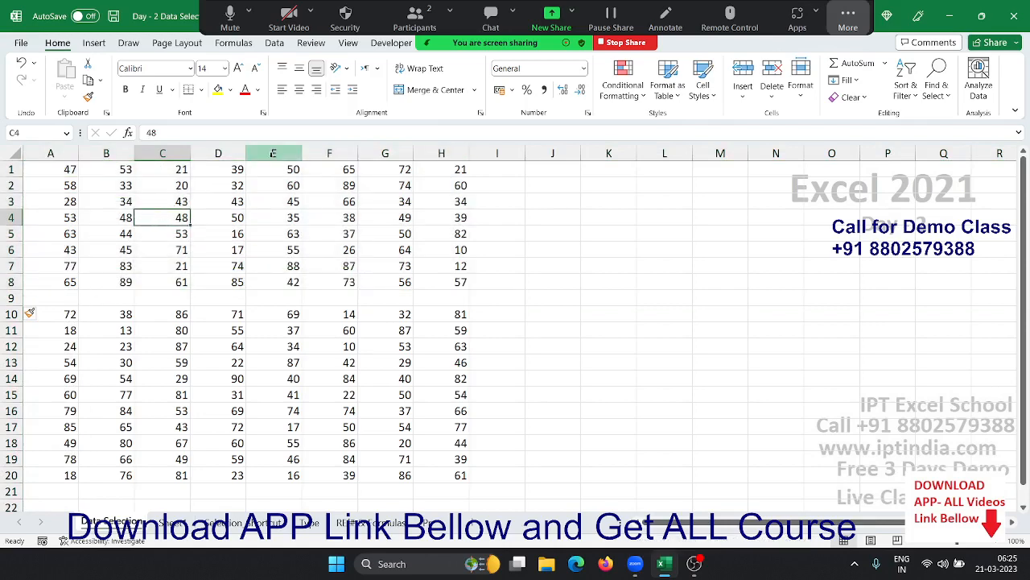
{"action": "left_click", "coordinate": [272, 153]}
{"action": "key", "text": "ctrl+shift+plus"}
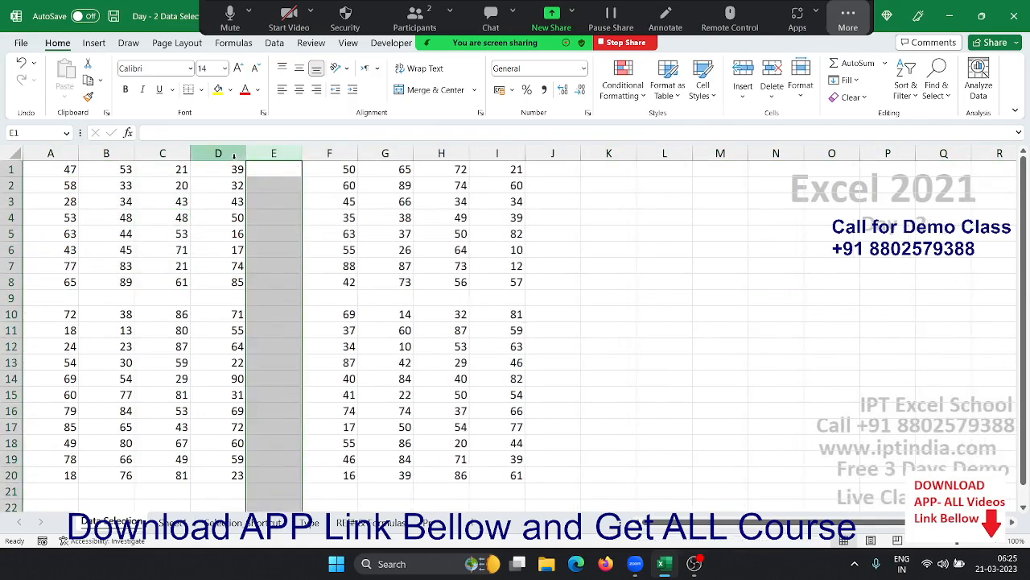
{"action": "left_click", "coordinate": [48, 169]}
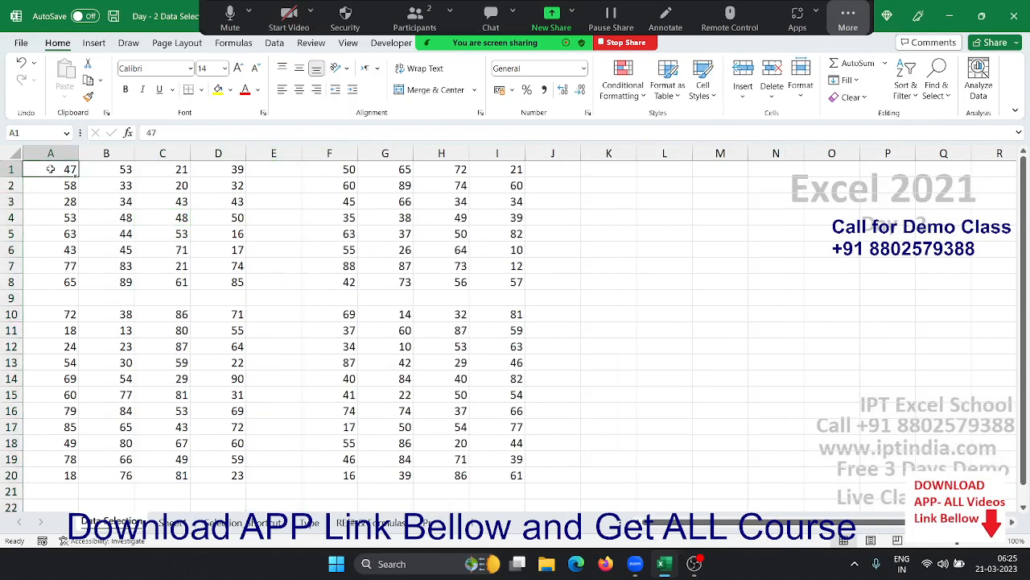
{"action": "key", "text": "ctrl+a"}
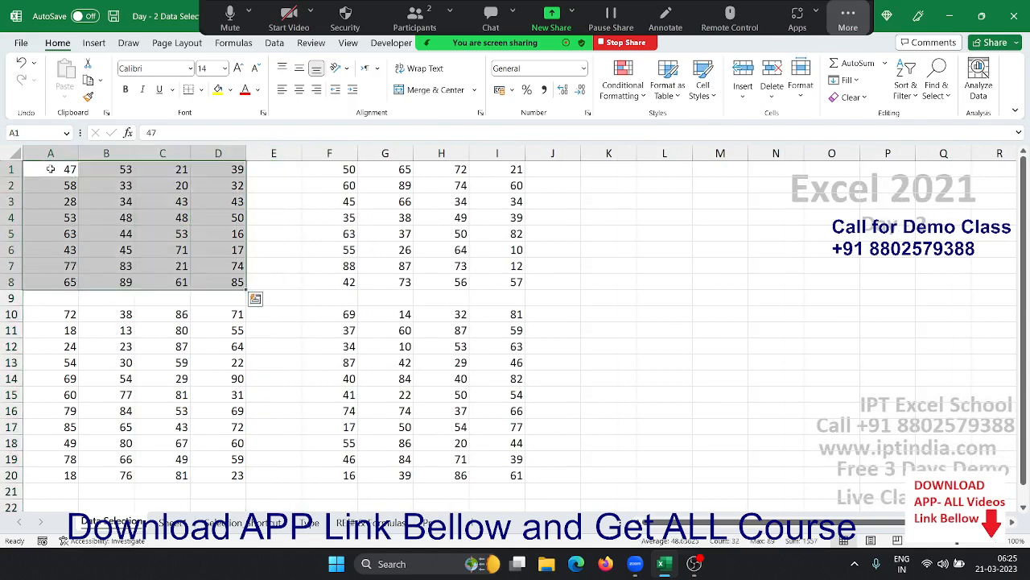
{"action": "key", "text": "ctrl+z"}
{"action": "key", "text": "ctrl+z"}
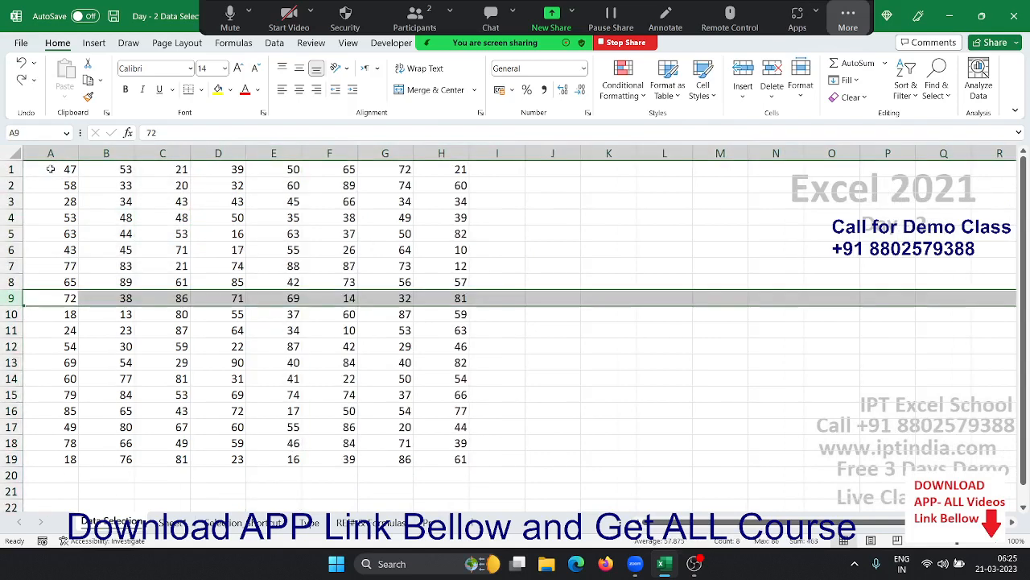
{"action": "key", "text": "ctrl+y"}
{"action": "left_click", "coordinate": [103, 190]}
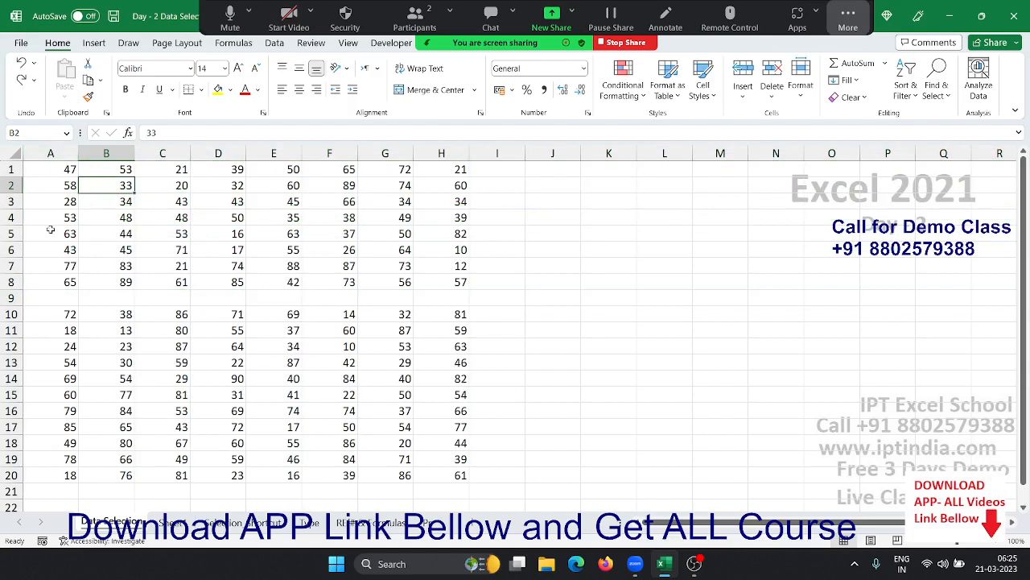
{"action": "left_click", "coordinate": [70, 313]}
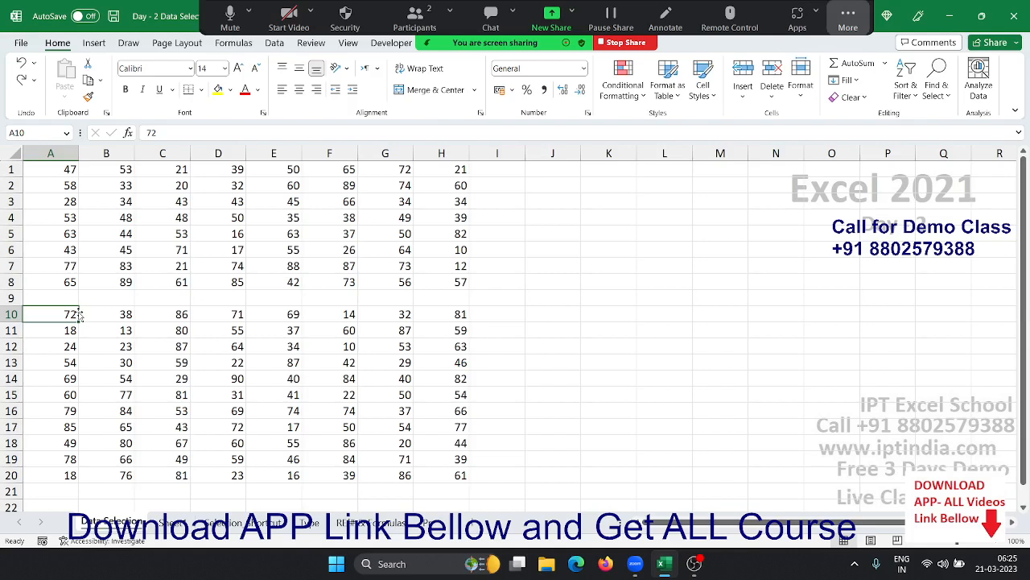
{"action": "left_click", "coordinate": [49, 169]}
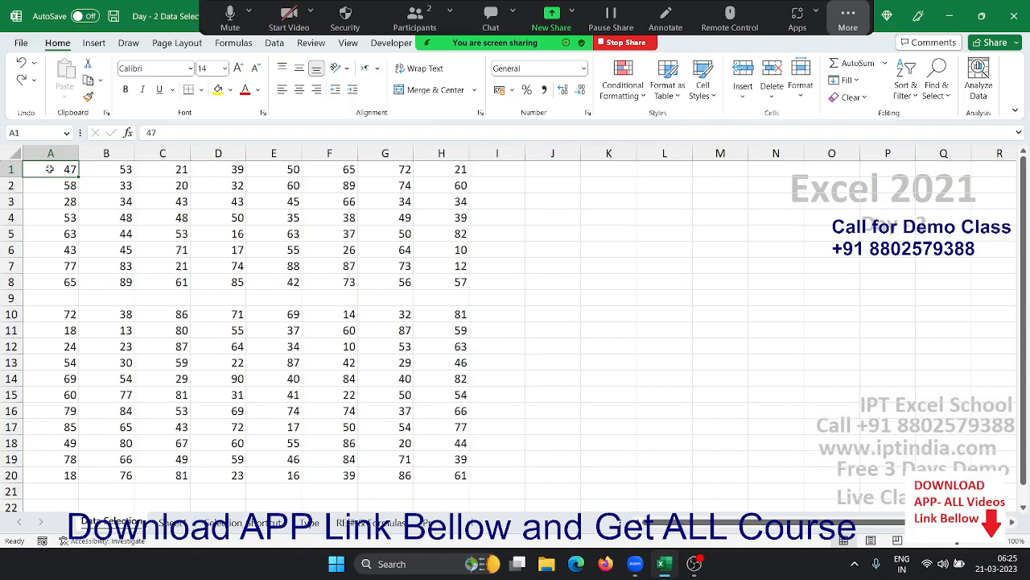
{"action": "key", "text": "ctrl+Down"}
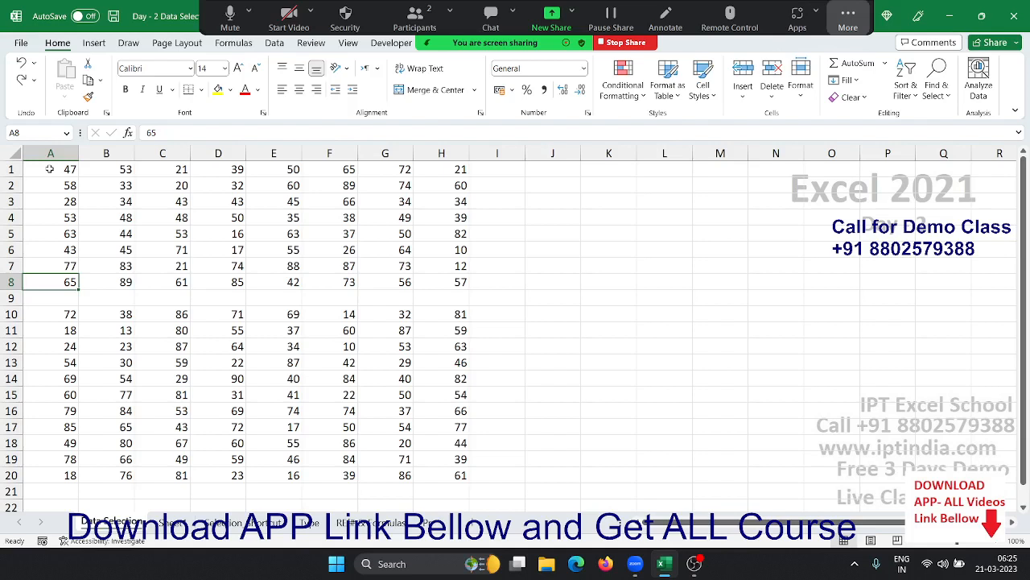
{"action": "key", "text": "ctrl+Down"}
{"action": "key", "text": "ctrl+Down"}
{"action": "key", "text": "ctrl+Up"}
{"action": "key", "text": "ctrl+Up"}
{"action": "key", "text": "ctrl+Up"}
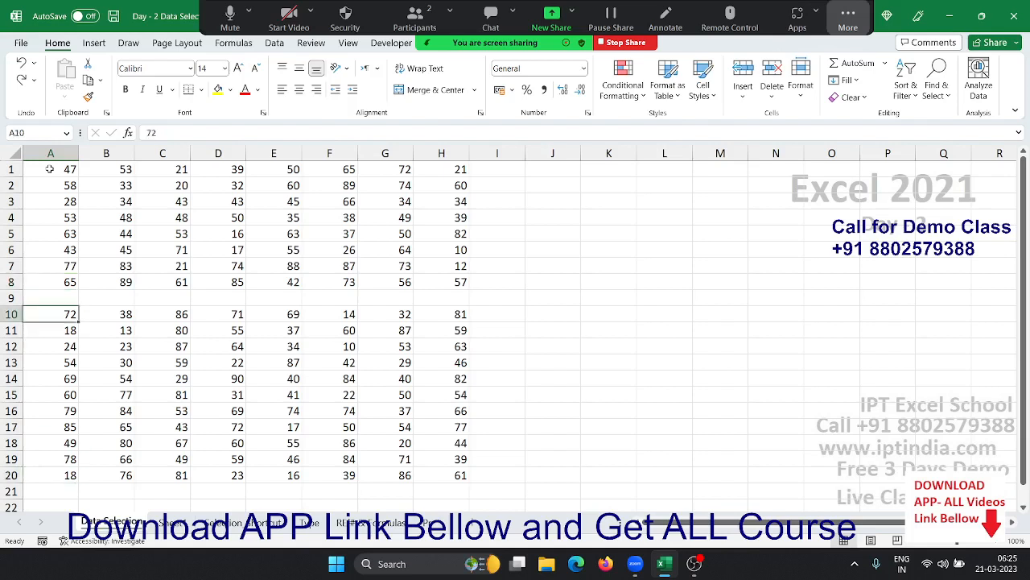
{"action": "key", "text": "ctrl+Down"}
{"action": "key", "text": "ctrl+Up"}
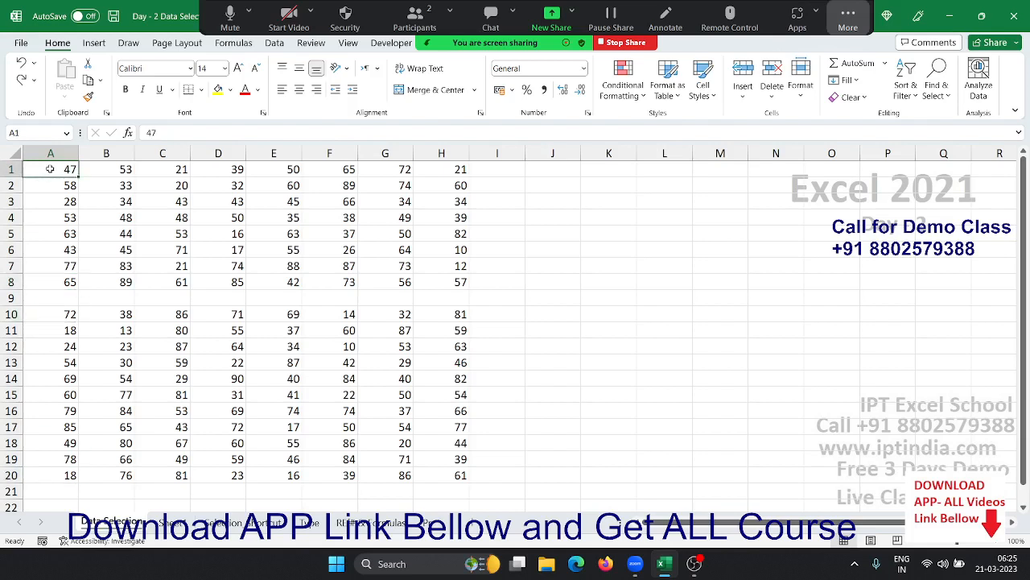
{"action": "key", "text": "ctrl+Right"}
{"action": "key", "text": "ctrl+Down"}
{"action": "key", "text": "ctrl+Left"}
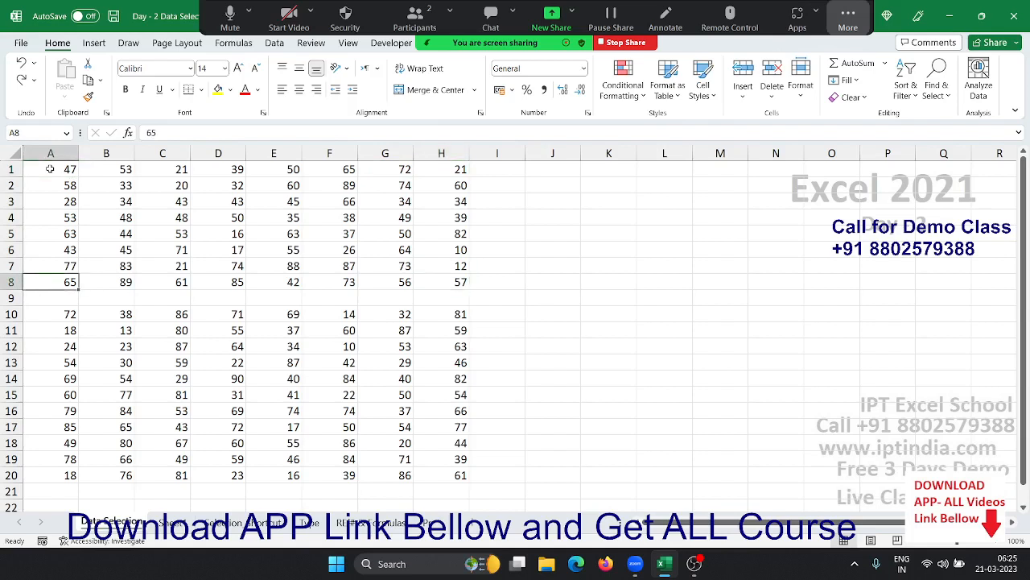
{"action": "key", "text": "ctrl+Up"}
{"action": "key", "text": "ctrl+Down"}
{"action": "key", "text": "ctrl+Down"}
{"action": "key", "text": "ctrl+Down"}
{"action": "key", "text": "ctrl+Right"}
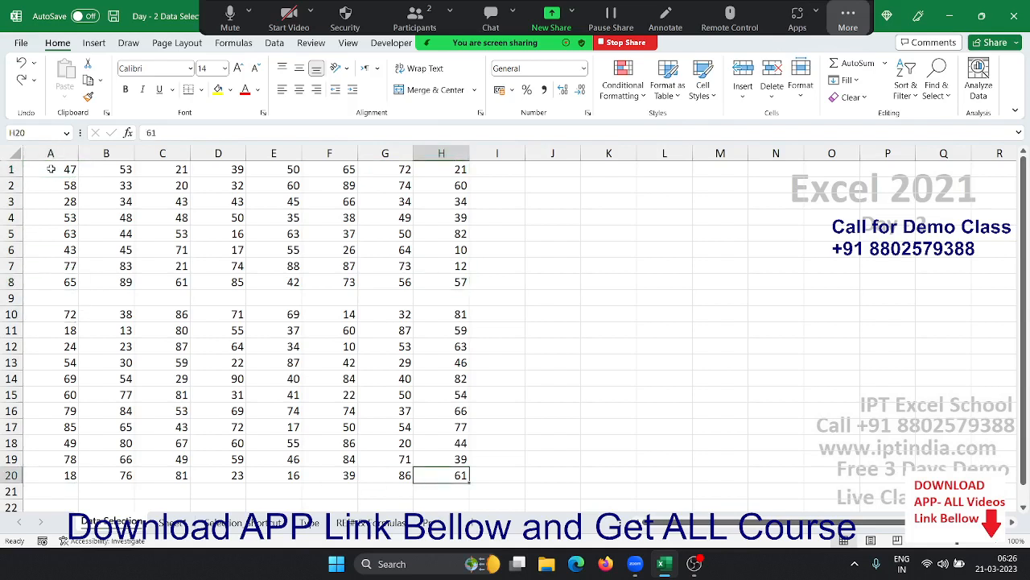
{"action": "key", "text": "ctrl+Up"}
{"action": "key", "text": "ctrl+Up"}
{"action": "key", "text": "ctrl+Up"}
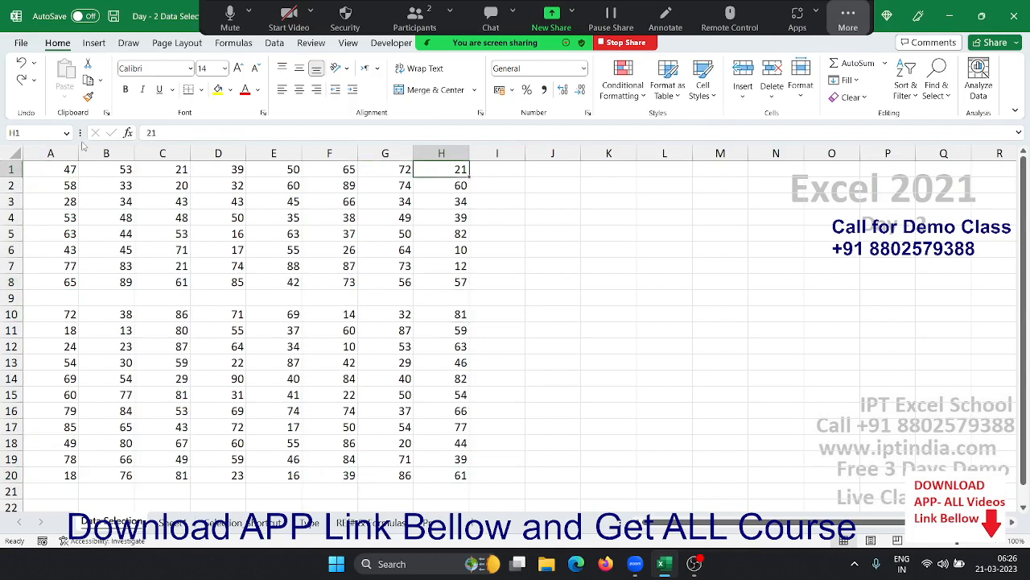
{"action": "left_click", "coordinate": [597, 181]}
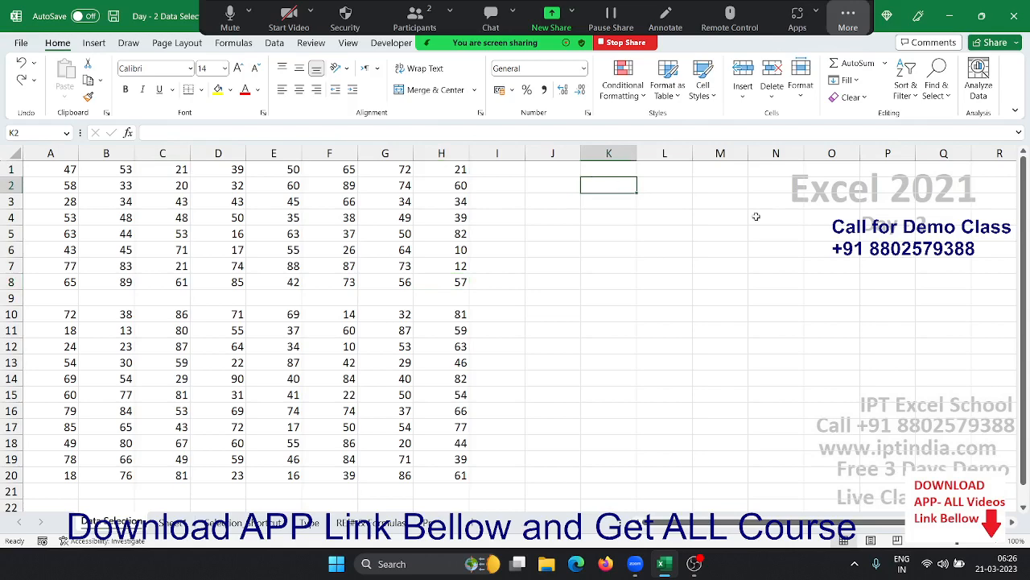
{"action": "key", "text": "ctrl+Down"}
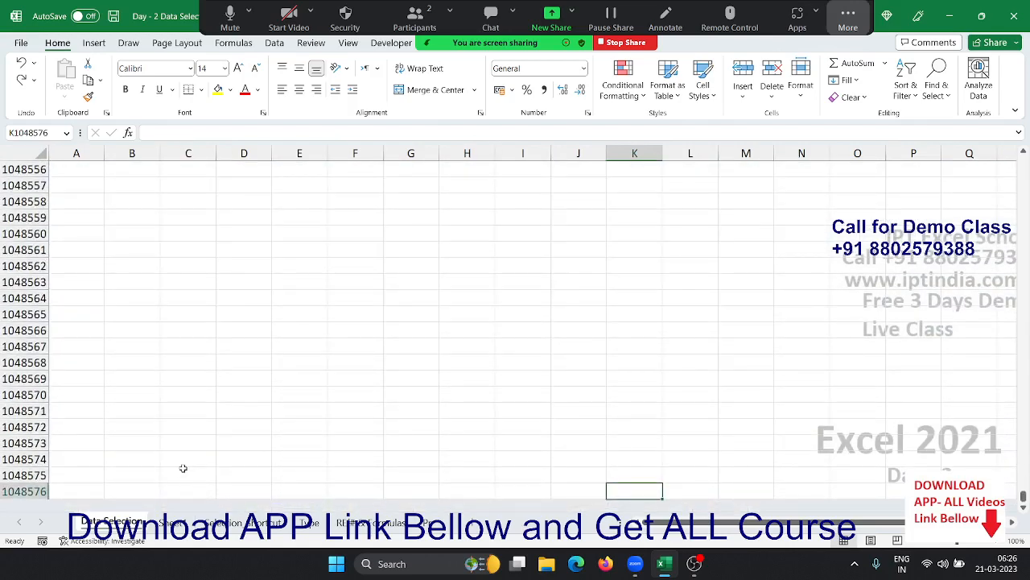
{"action": "key", "text": "ctrl+Up"}
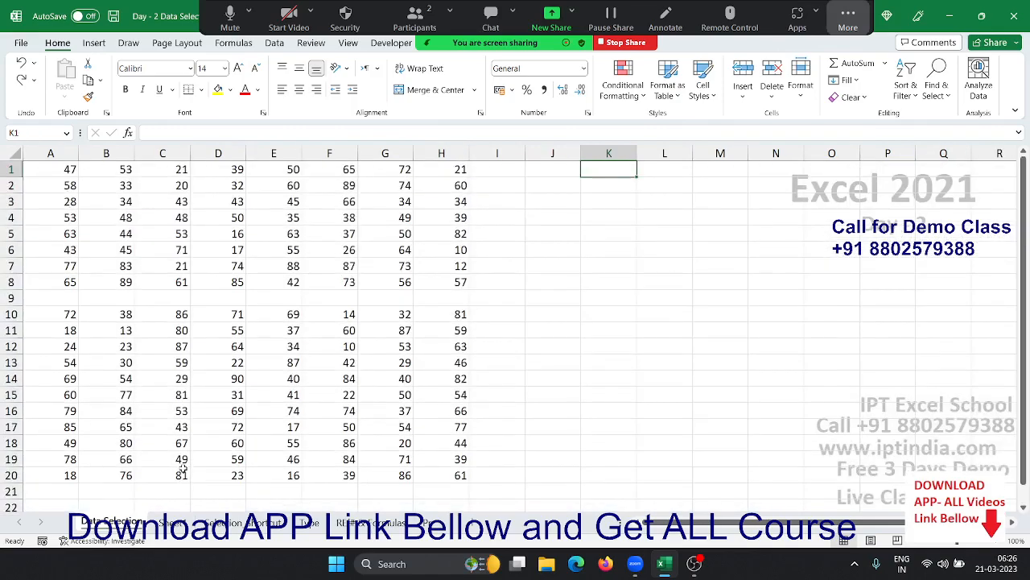
{"action": "key", "text": "ctrl+Down"}
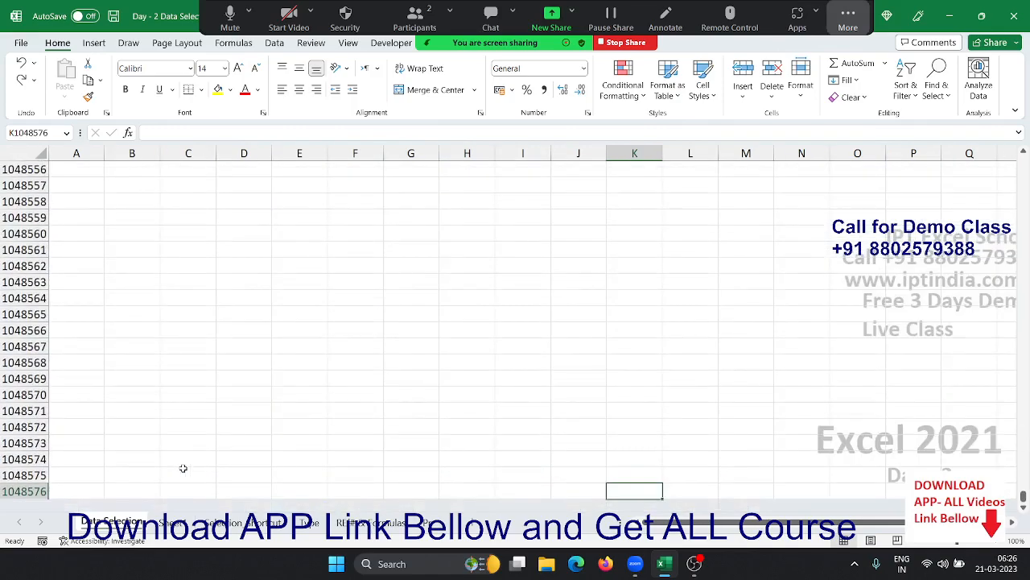
{"action": "key", "text": "ctrl+Up"}
{"action": "key", "text": "ctrl+Down"}
{"action": "key", "text": "ctrl+Up"}
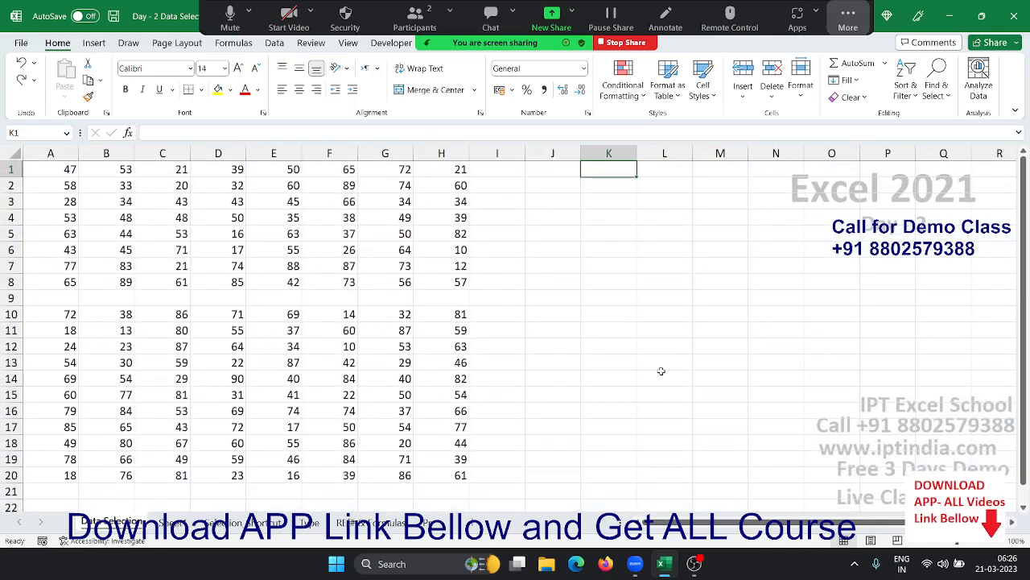
{"action": "left_click", "coordinate": [623, 368]}
{"action": "type", "text": "25"}
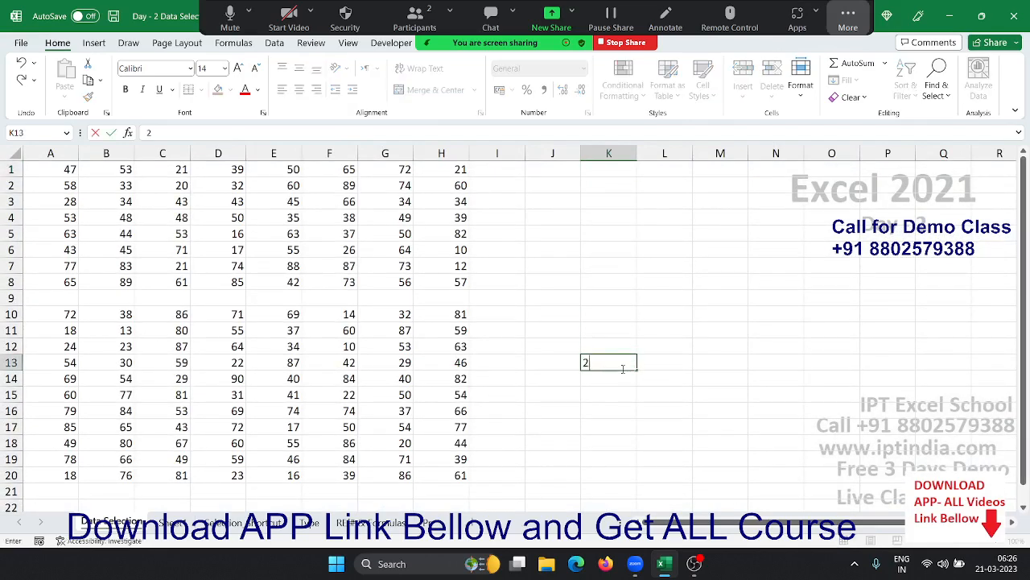
{"action": "left_click", "coordinate": [633, 232]}
{"action": "left_click", "coordinate": [605, 171]}
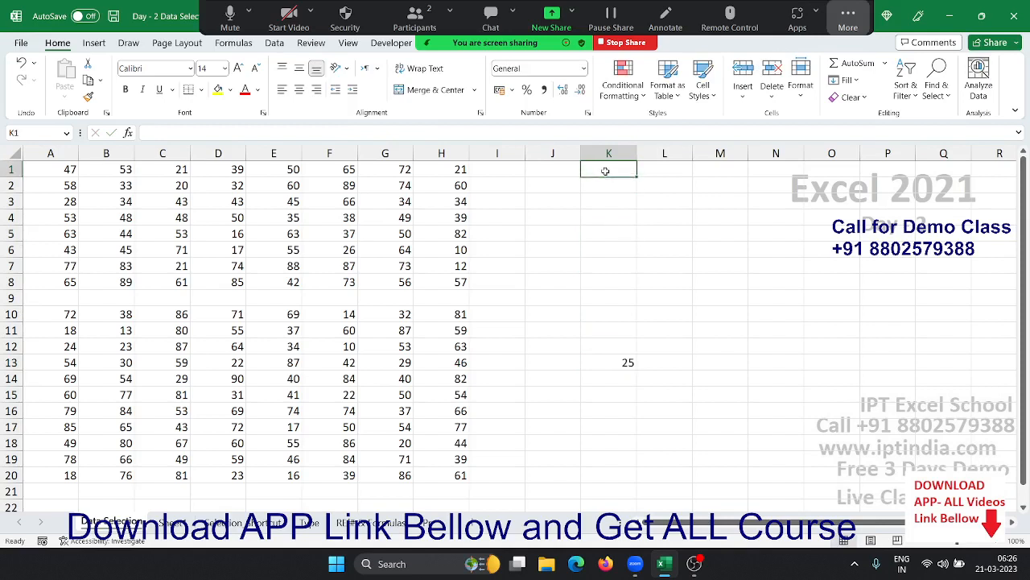
{"action": "key", "text": "ctrl+Down"}
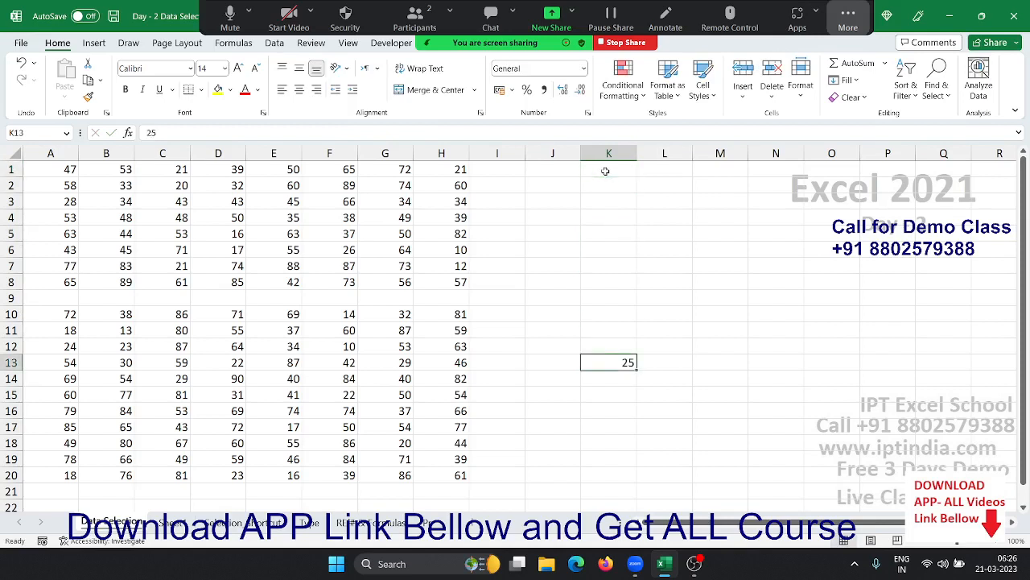
{"action": "key", "text": "ctrl+Left"}
{"action": "key", "text": "ctrl+Left"}
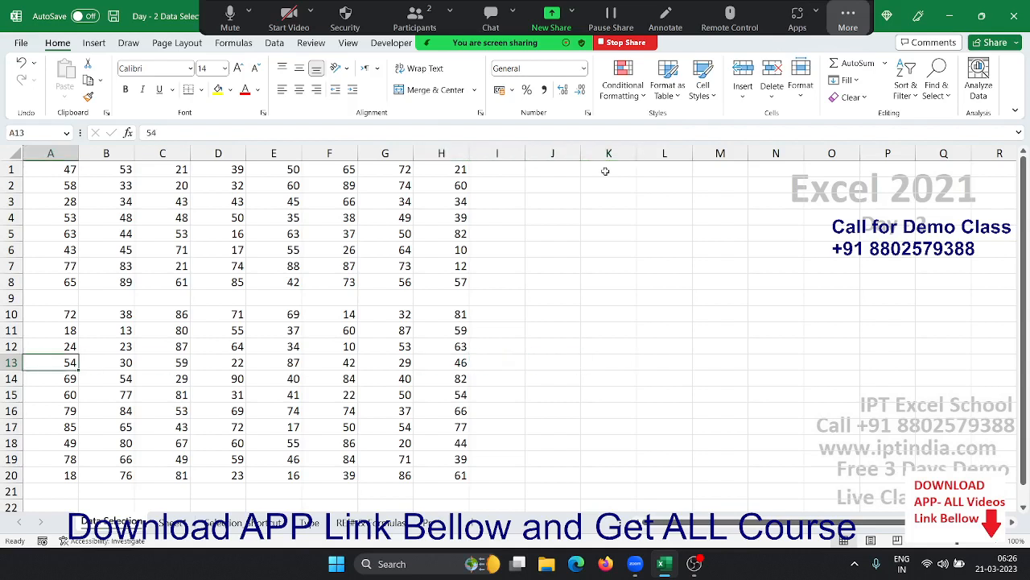
{"action": "key", "text": "ctrl+Up"}
{"action": "key", "text": "ctrl+Up"}
{"action": "key", "text": "ctrl+Up"}
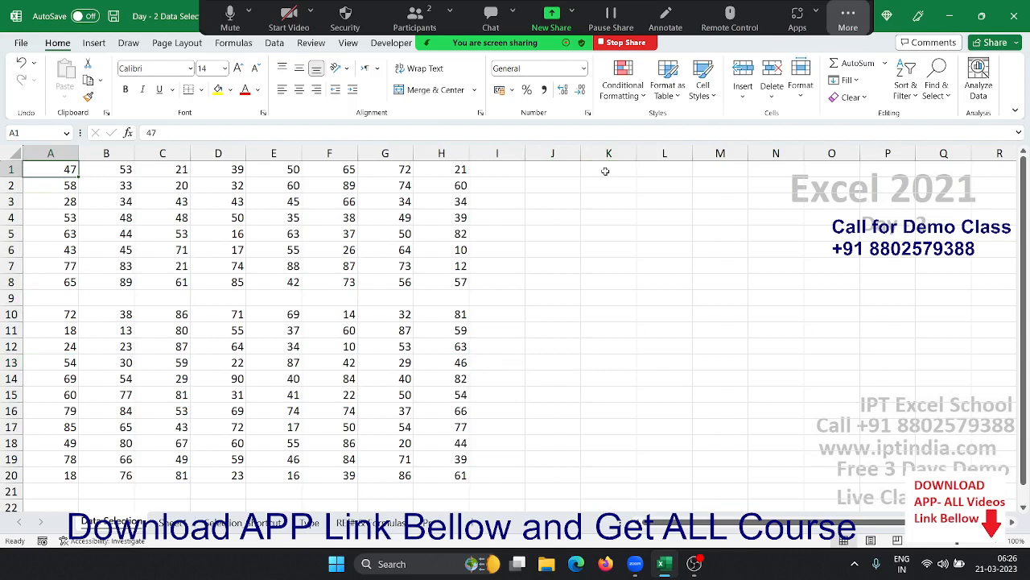
{"action": "key", "text": "ctrl+shift+Right"}
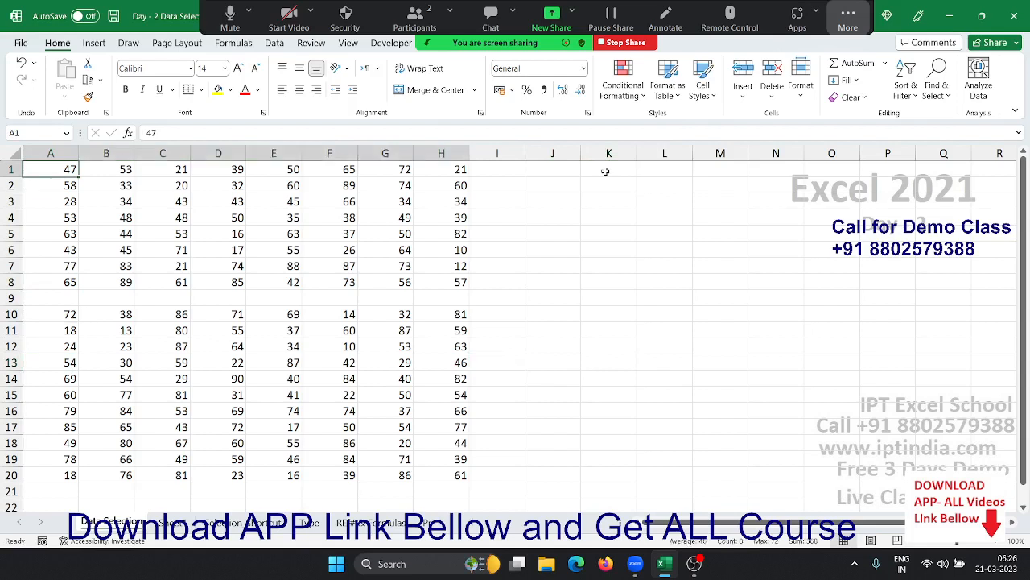
{"action": "key", "text": "ctrl+shift+Down"}
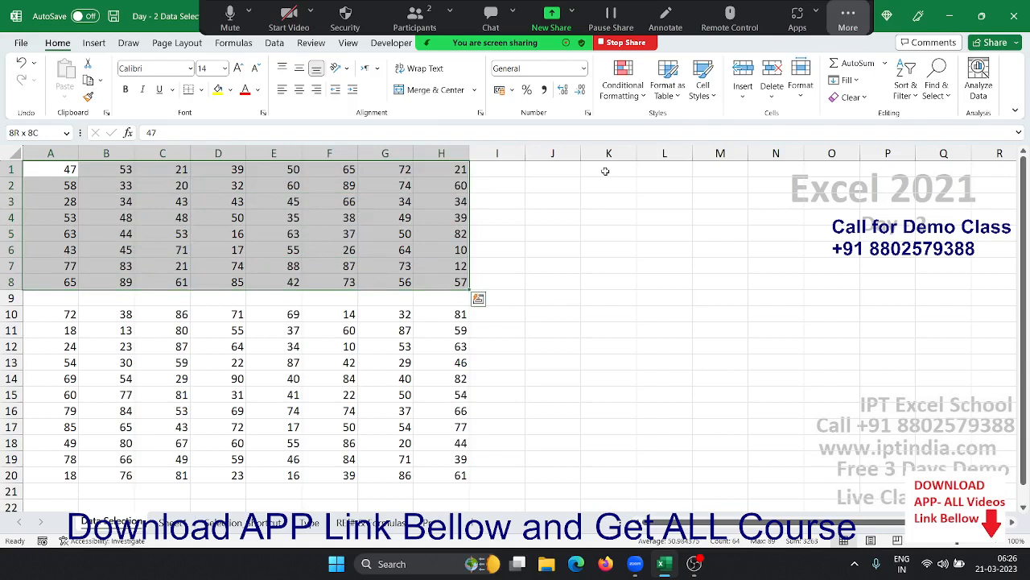
{"action": "key", "text": "ctrl+shift+Down"}
{"action": "key", "text": "ctrl+shift+Down"}
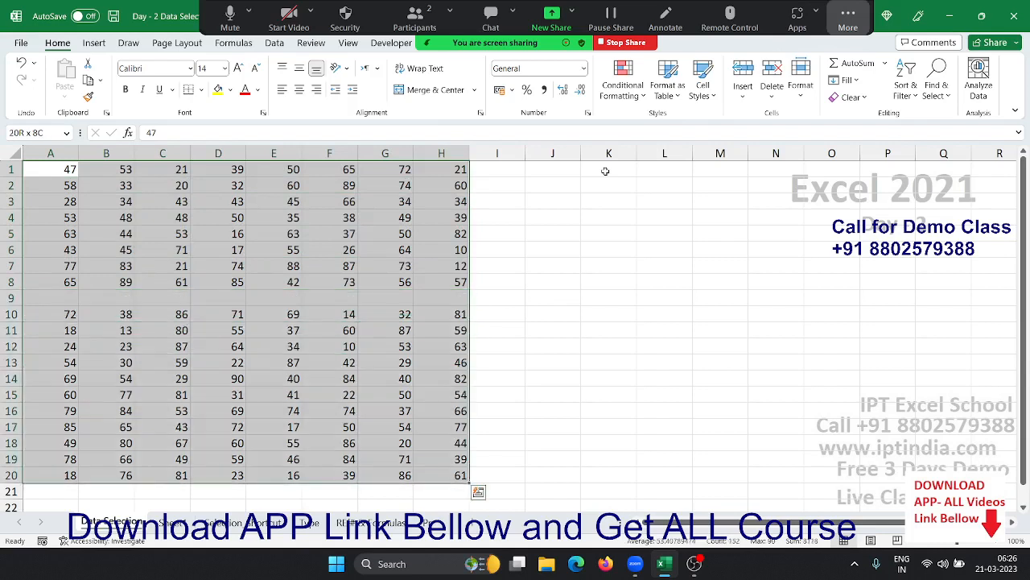
{"action": "key", "text": "ctrl+Home"}
{"action": "key", "text": "Down"}
{"action": "key", "text": "Down"}
{"action": "key", "text": "Down"}
{"action": "key", "text": "Down"}
{"action": "key", "text": "Down"}
{"action": "key", "text": "Down"}
{"action": "key", "text": "Down"}
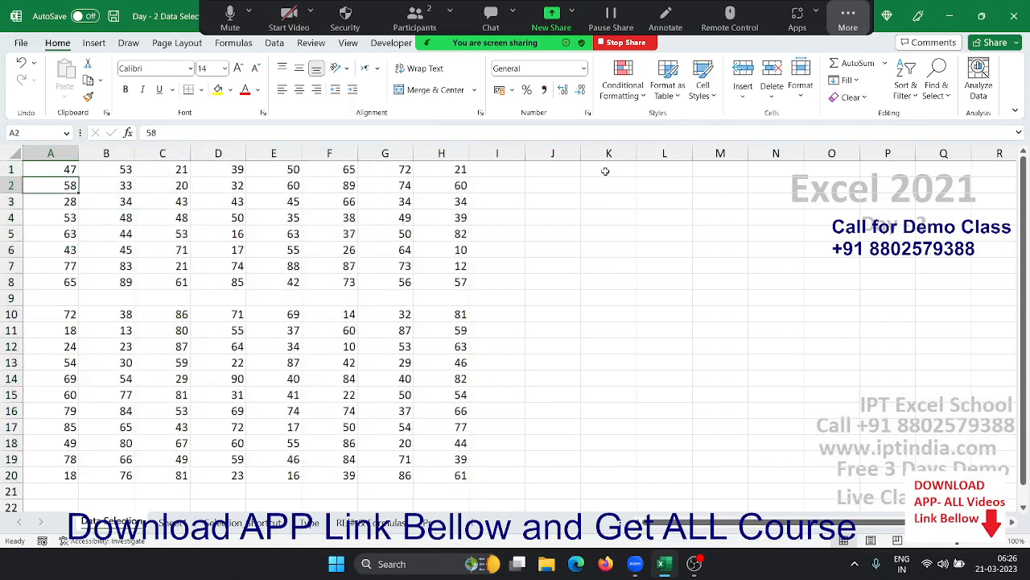
{"action": "key", "text": "Down"}
{"action": "key", "text": "Down"}
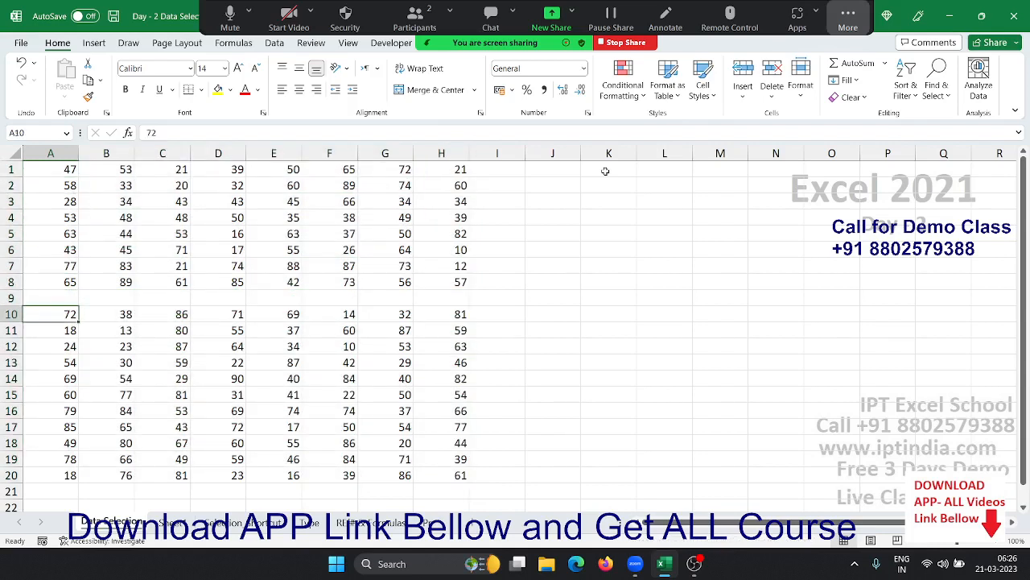
{"action": "key", "text": "ctrl+Up"}
{"action": "key", "text": "ctrl+Up"}
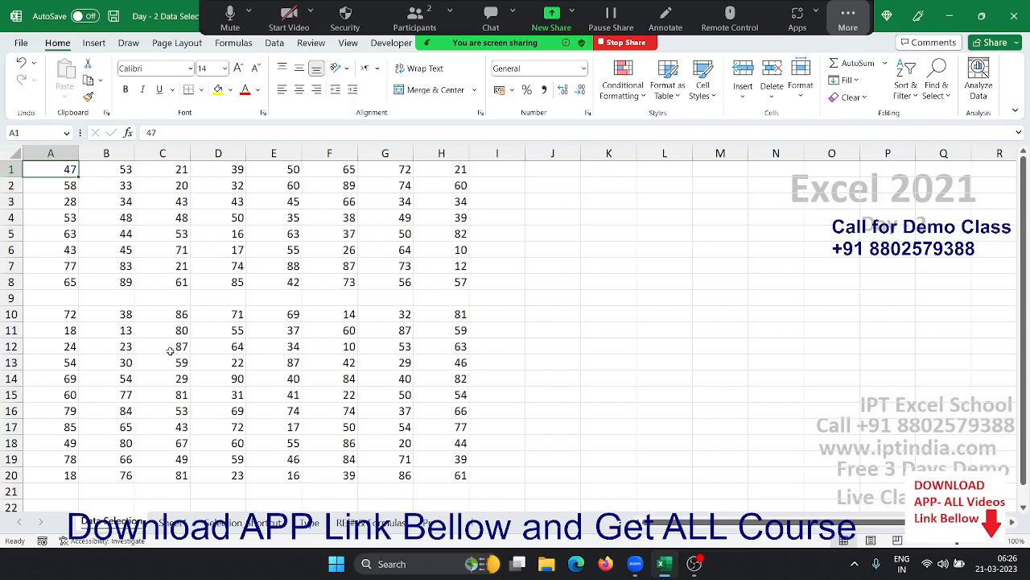
{"action": "left_click", "coordinate": [441, 470], "text": "shift"}
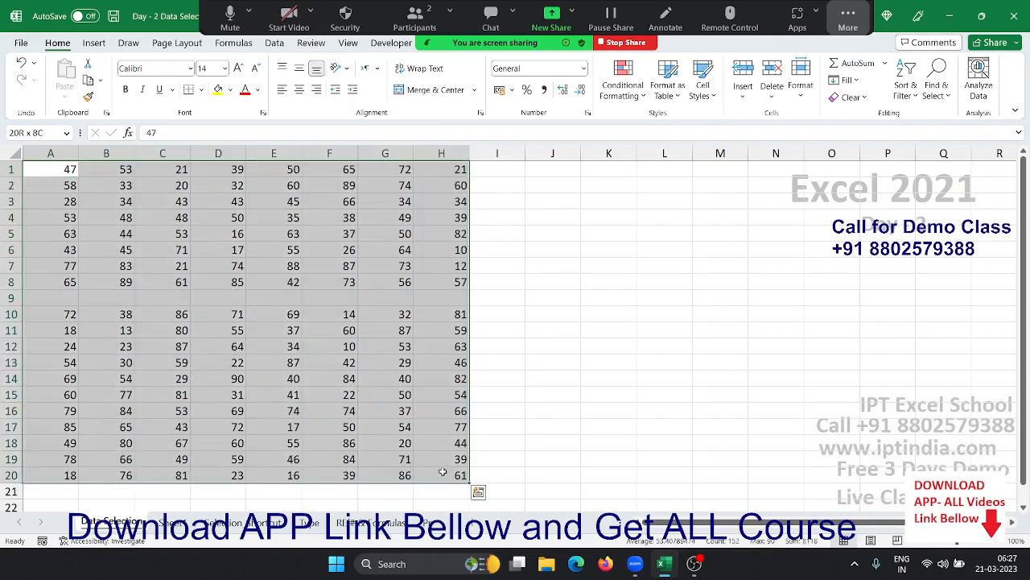
{"action": "left_click", "coordinate": [274, 346]}
{"action": "left_click", "coordinate": [52, 185]}
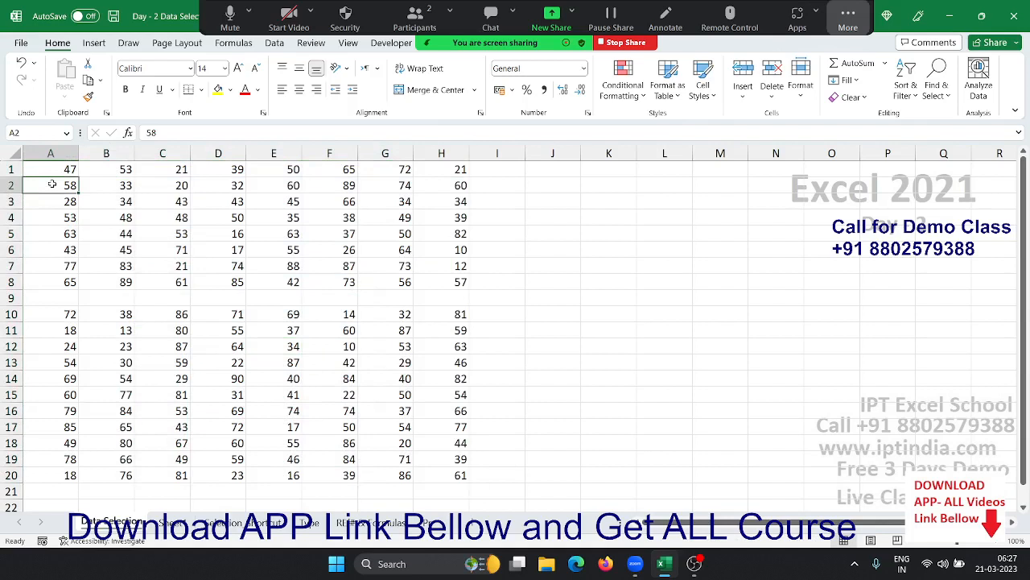
{"action": "key", "text": "ctrl+shift+End"}
{"action": "key", "text": "ctrl+Home"}
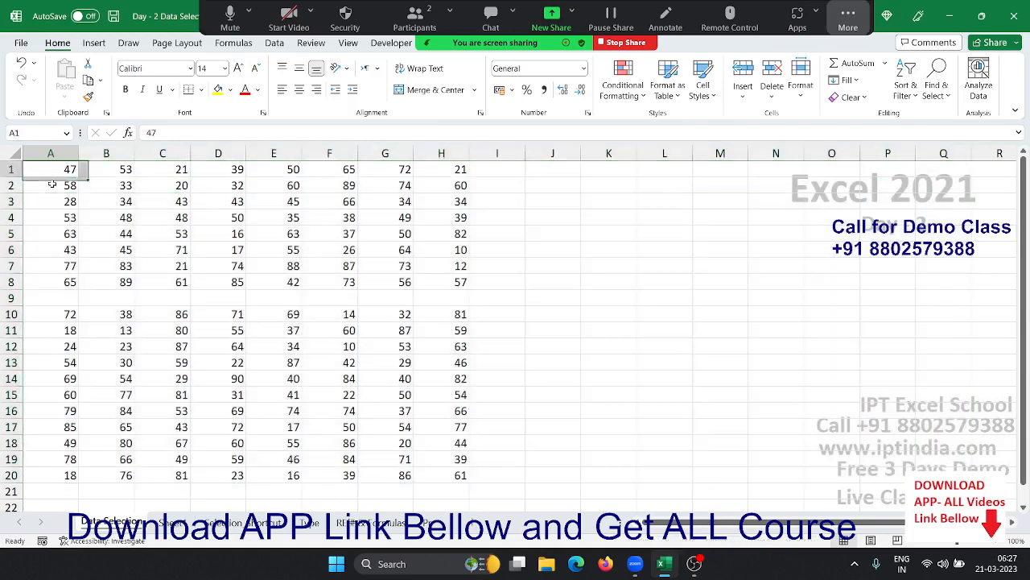
{"action": "key", "text": "ctrl+shift+End"}
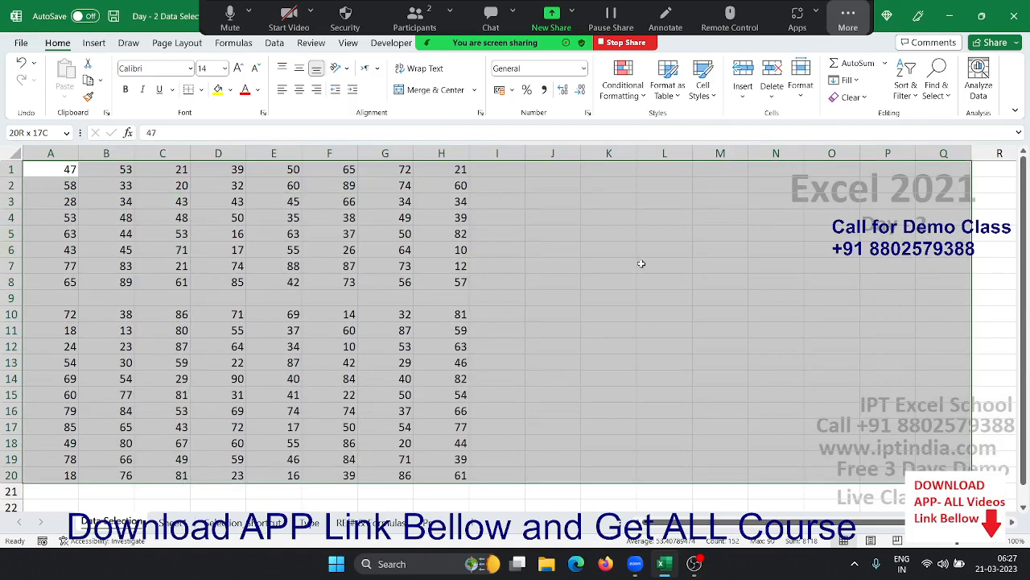
{"action": "key", "text": "ctrl+q"}
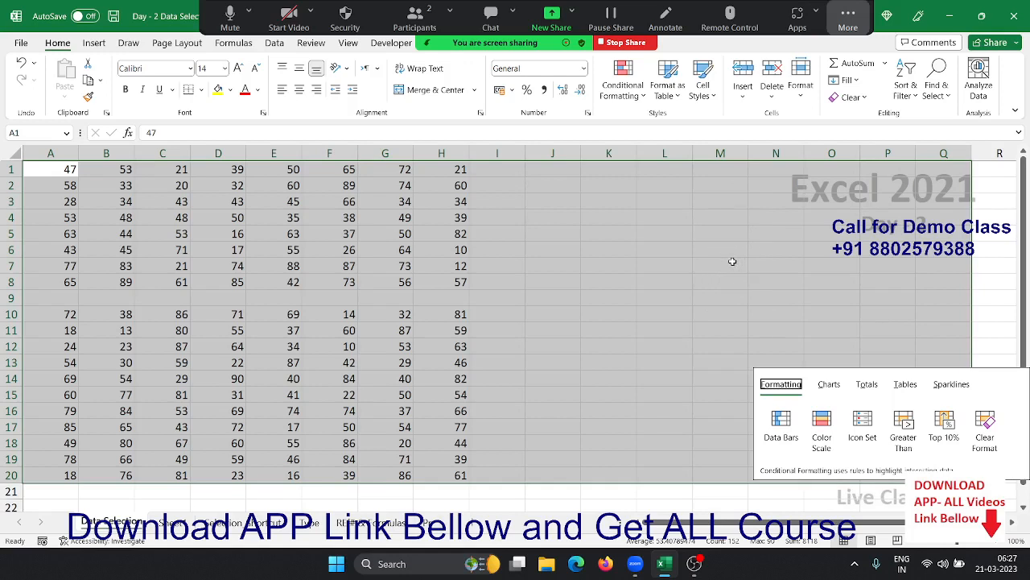
{"action": "left_click", "coordinate": [336, 266]}
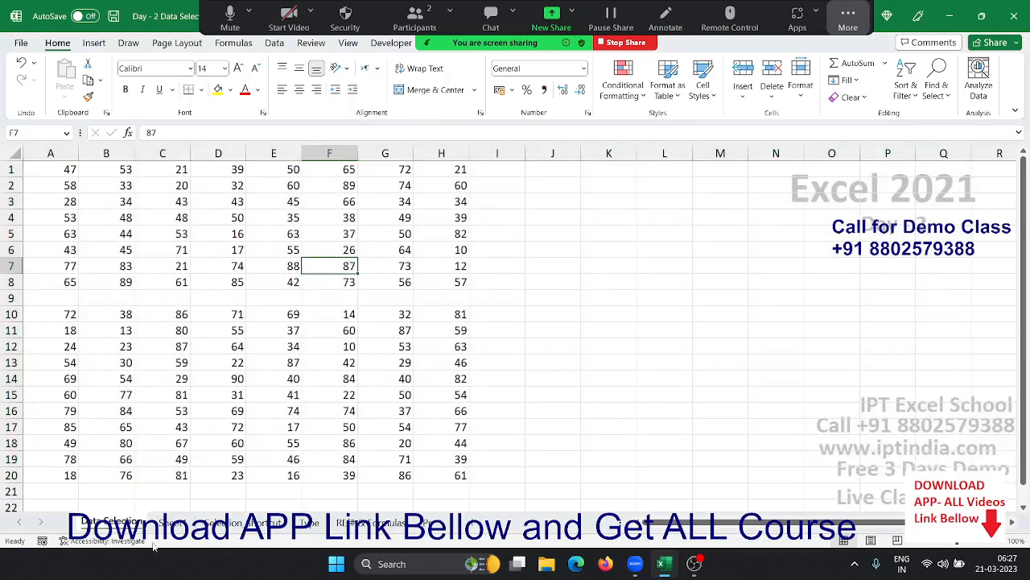
- Switch to Sheet1 and select cell A1 of its A1:H19 number block
{"action": "left_click", "coordinate": [170, 523]}
{"action": "left_click", "coordinate": [126, 217]}
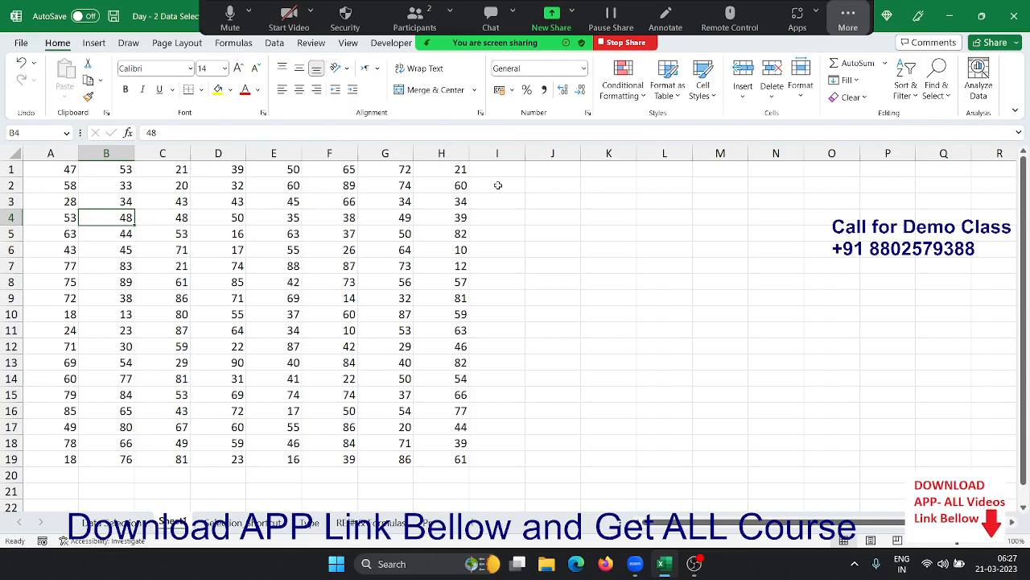
{"action": "left_click", "coordinate": [60, 169]}
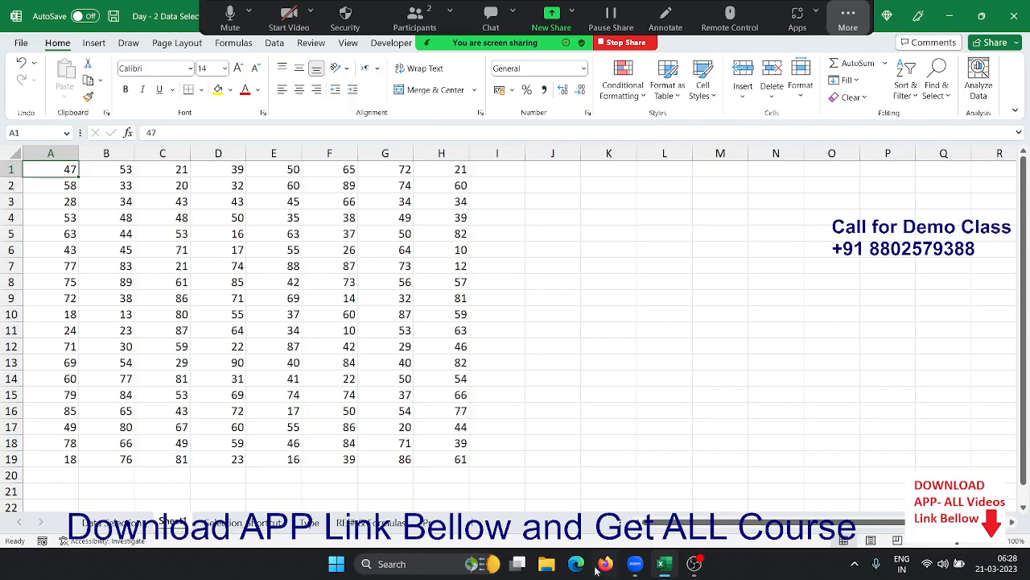
- Launch Google Chrome from Windows search with 'ch', then bring the Excel window forward
{"action": "key", "text": "super"}
{"action": "type", "text": "ch"}
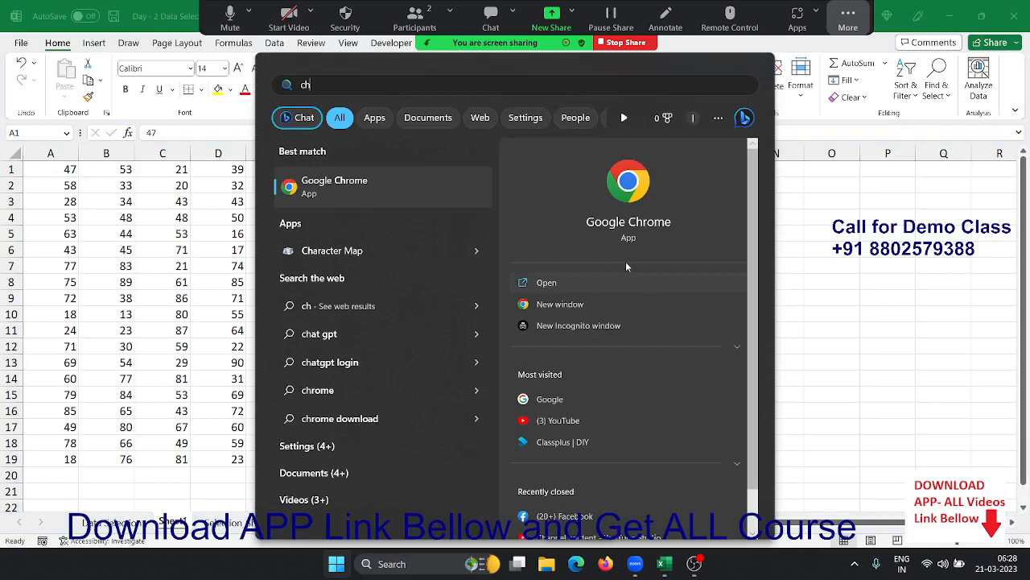
{"action": "key", "text": "Return"}
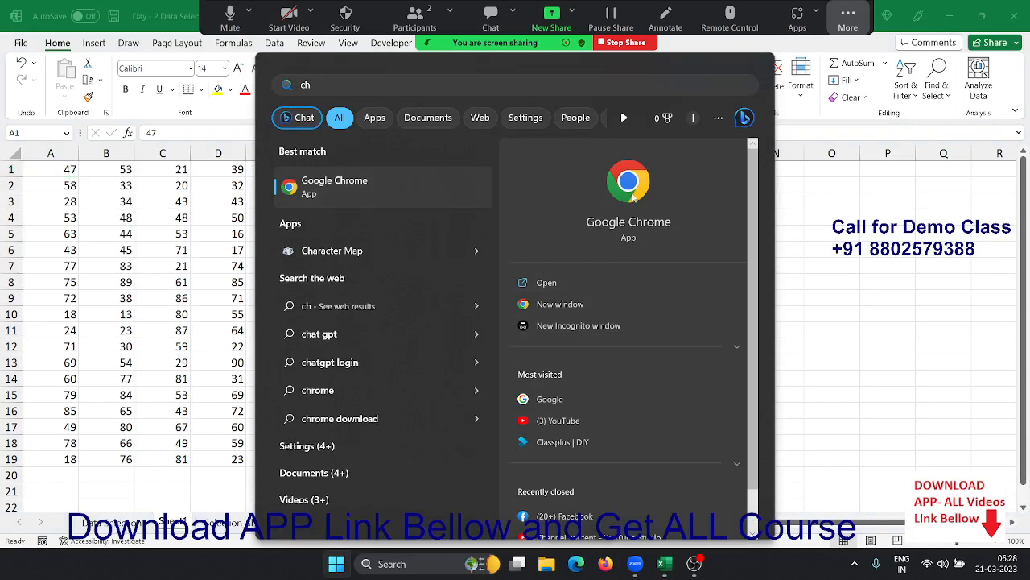
{"action": "left_click", "coordinate": [87, 252]}
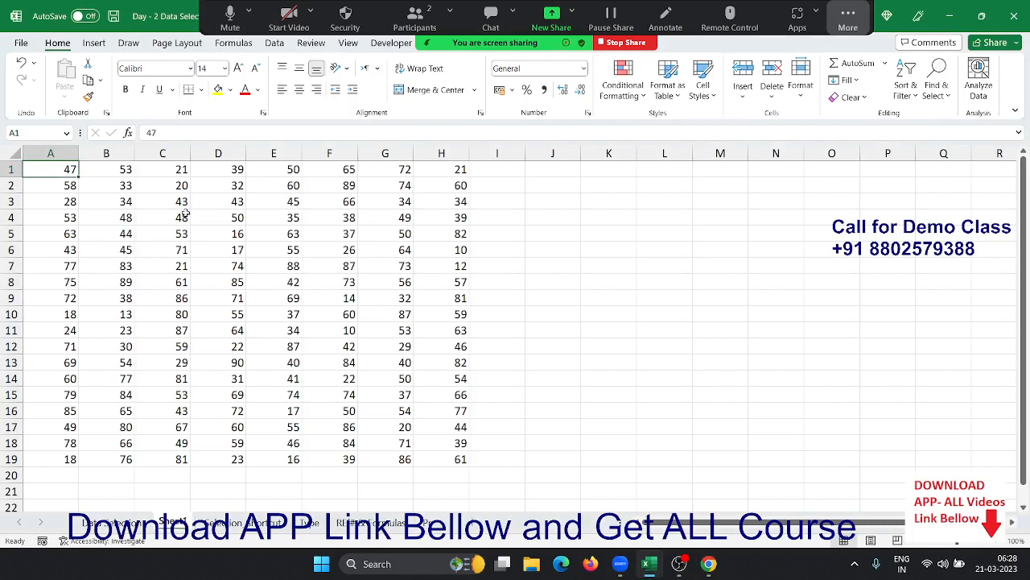
- Select A1:H19, reselect the region from A1 with Ctrl+Shift+End, then pick D5 and gap cell A9
{"action": "key", "text": "ctrl+a"}
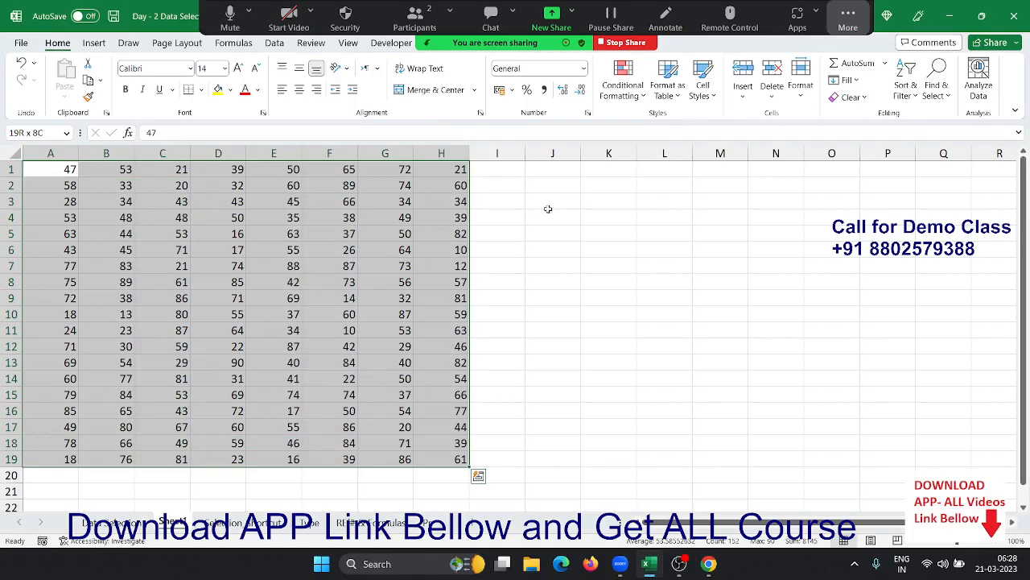
{"action": "scroll", "coordinate": [547, 211], "scroll_direction": "down", "scroll_amount": 3}
{"action": "scroll", "coordinate": [543, 217], "scroll_direction": "up", "scroll_amount": 3}
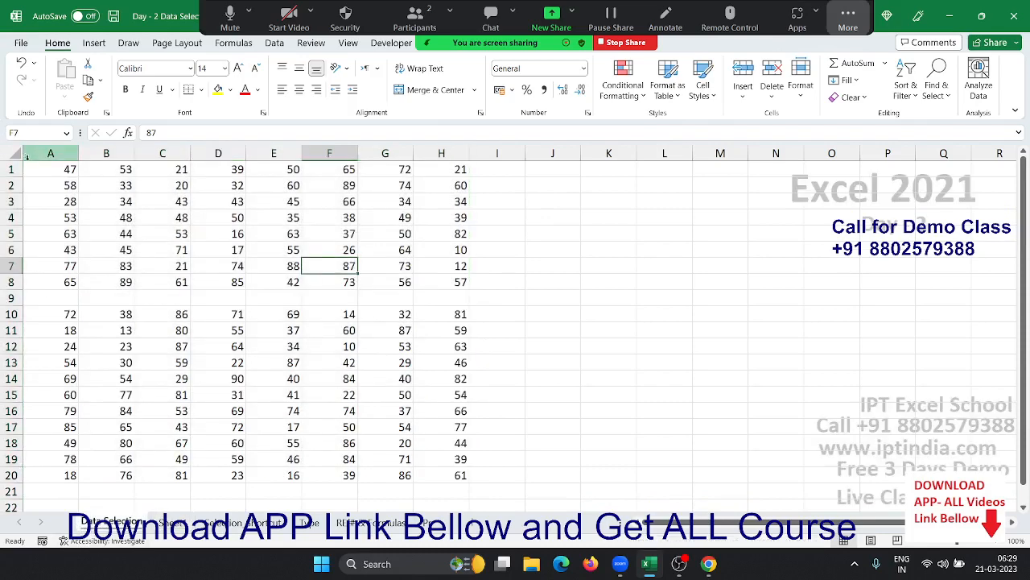
{"action": "left_click", "coordinate": [35, 172]}
{"action": "key", "text": "ctrl+shift+End"}
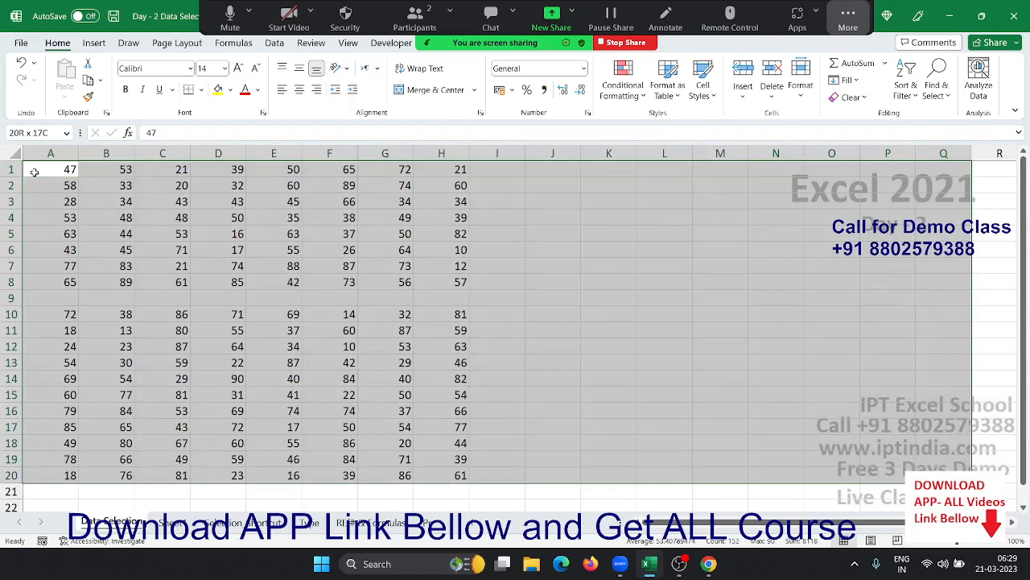
{"action": "left_click", "coordinate": [225, 238]}
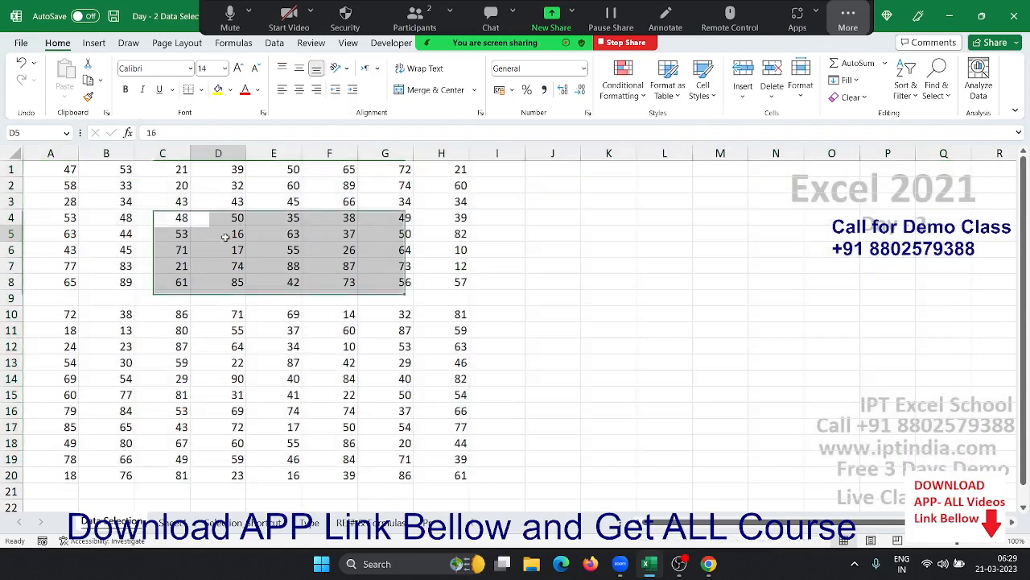
{"action": "left_click", "coordinate": [58, 301]}
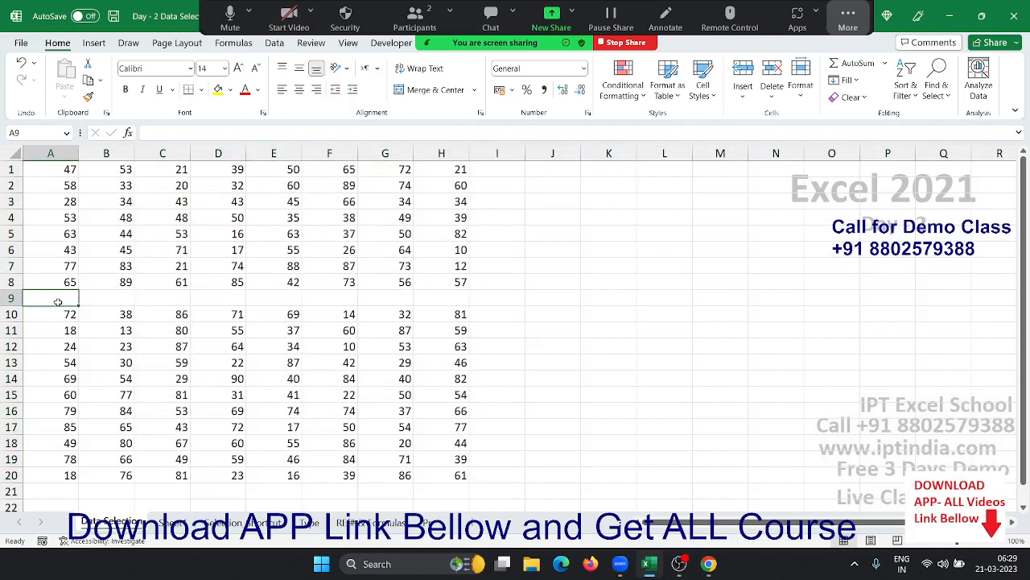
- Undo the 25 entry and the inserted blank row 9, then drag-select the table from H19 to A1
{"action": "key", "text": "ctrl+z"}
{"action": "key", "text": "ctrl+z"}
{"action": "key", "text": "ctrl+z"}
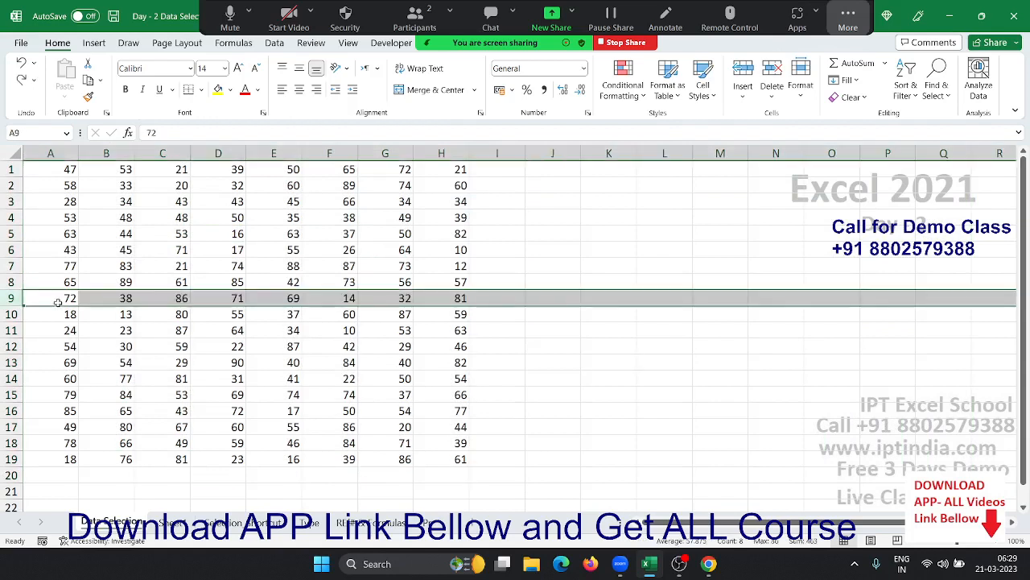
{"action": "key", "text": "ctrl+Home"}
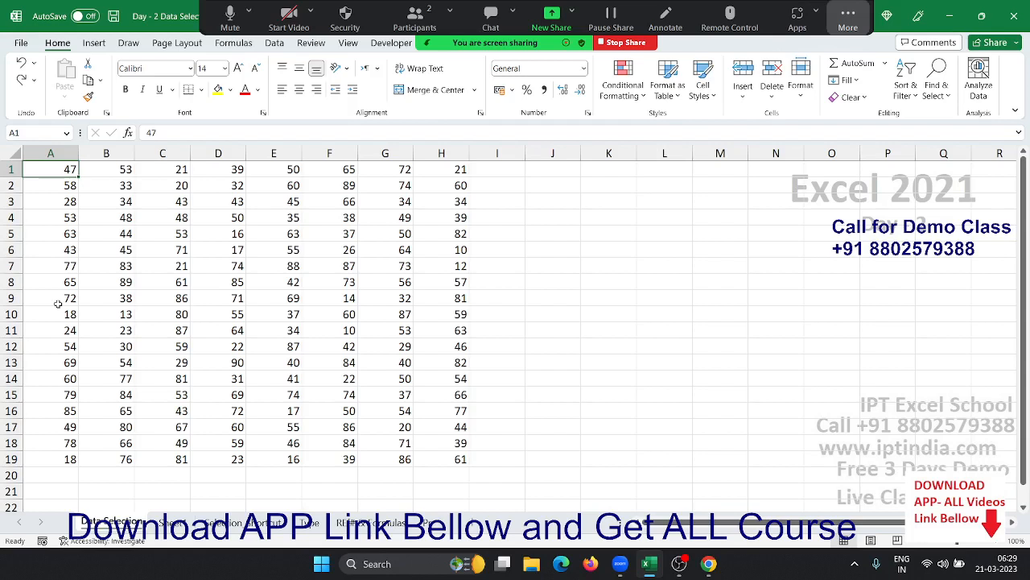
{"action": "left_click_drag", "start_coordinate": [427, 463], "coordinate": [62, 168]}
- Ctrl+click A2, C6, B12, D13, G13, G11, G3, F5, F6, E7, D9, C9, then return to A1
{"action": "left_click", "coordinate": [63, 187]}
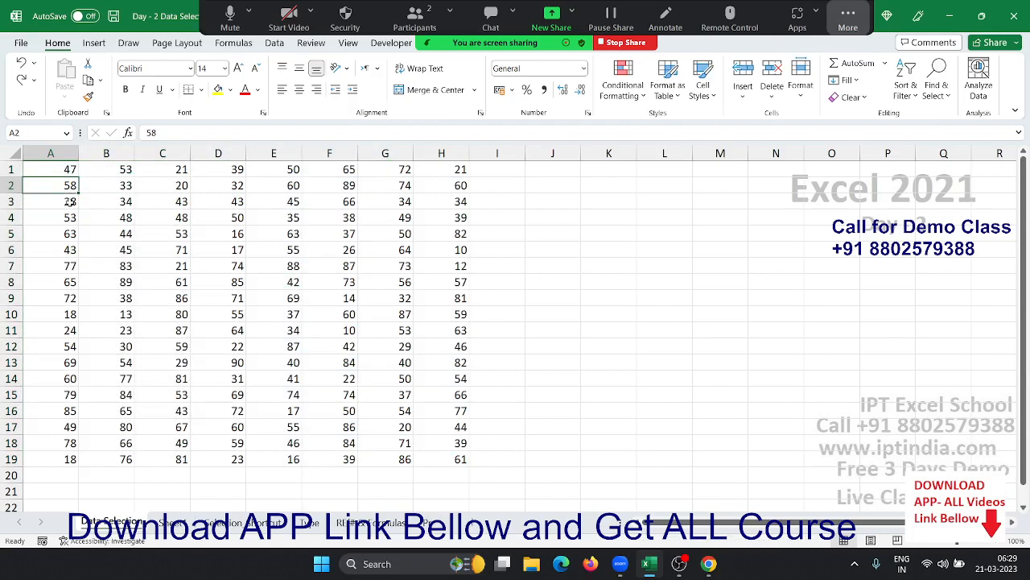
{"action": "left_click", "coordinate": [171, 250], "text": "ctrl"}
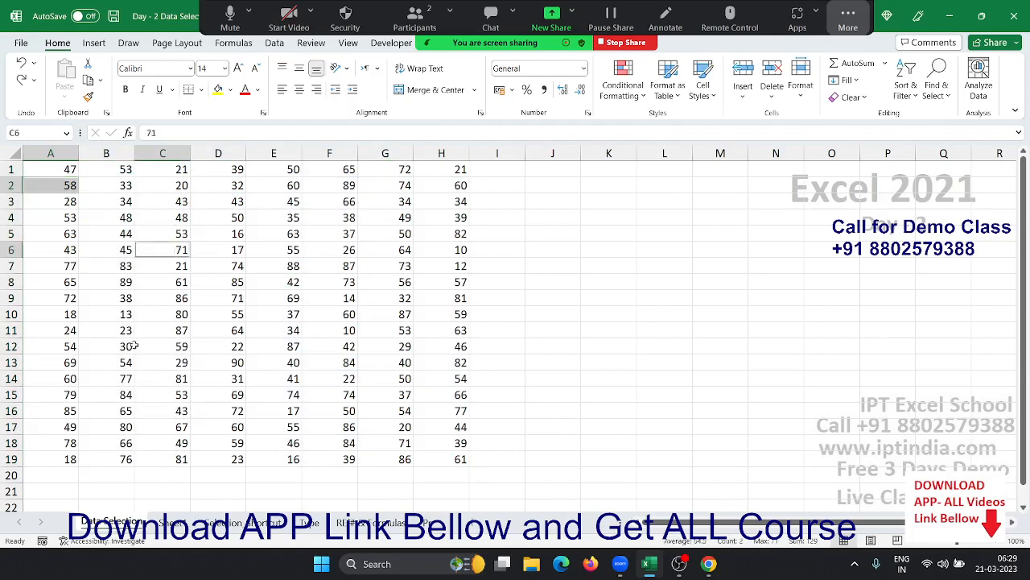
{"action": "left_click", "coordinate": [129, 346], "text": "ctrl"}
{"action": "left_click", "coordinate": [226, 364], "text": "ctrl"}
{"action": "left_click", "coordinate": [386, 366], "text": "ctrl"}
{"action": "left_click", "coordinate": [407, 330], "text": "ctrl"}
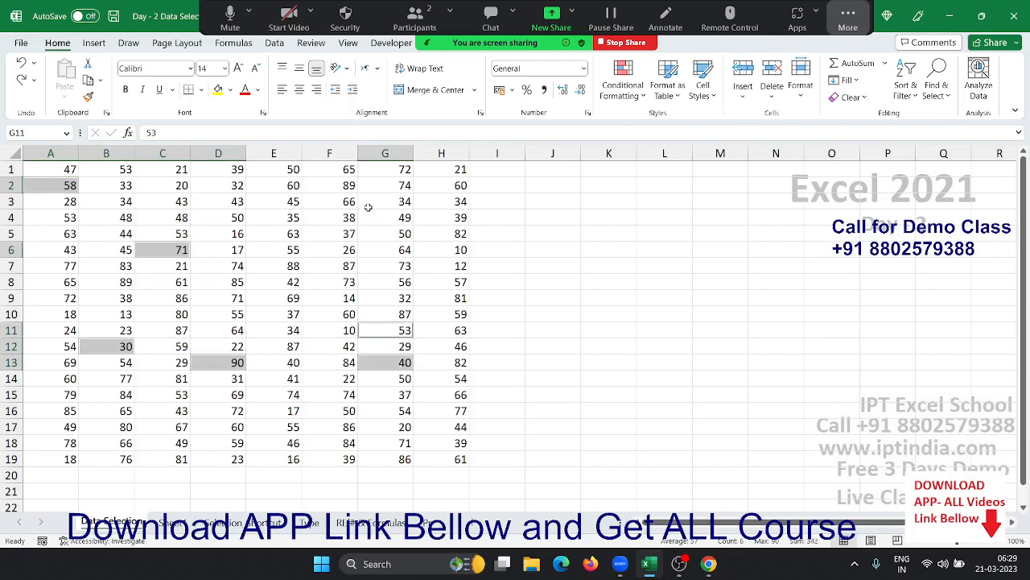
{"action": "left_click", "coordinate": [370, 206], "text": "ctrl"}
{"action": "left_click", "coordinate": [319, 231], "text": "ctrl"}
{"action": "left_click", "coordinate": [306, 249], "text": "ctrl"}
{"action": "left_click", "coordinate": [294, 266], "text": "ctrl"}
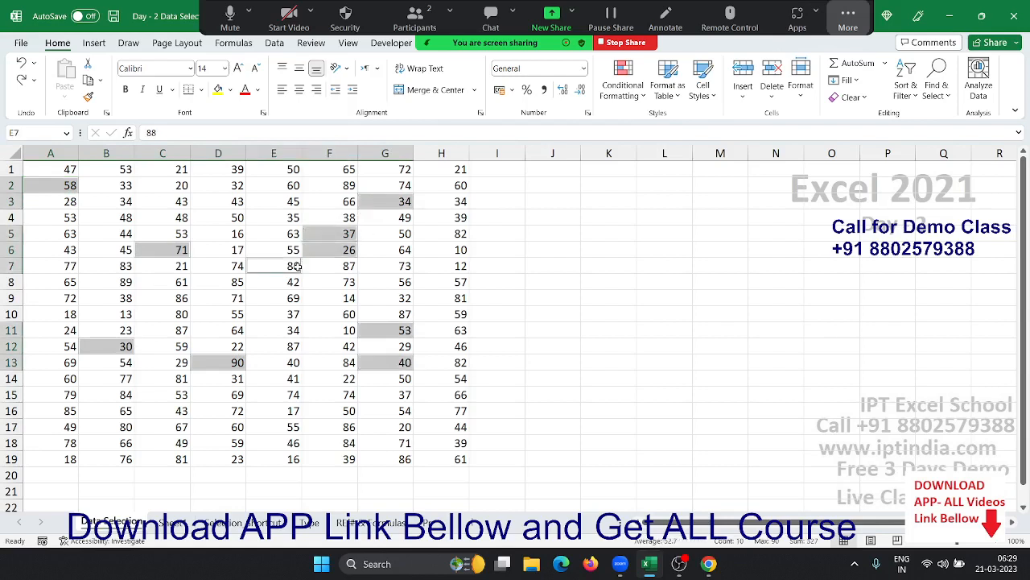
{"action": "left_click", "coordinate": [227, 295], "text": "ctrl"}
{"action": "left_click", "coordinate": [135, 293], "text": "ctrl"}
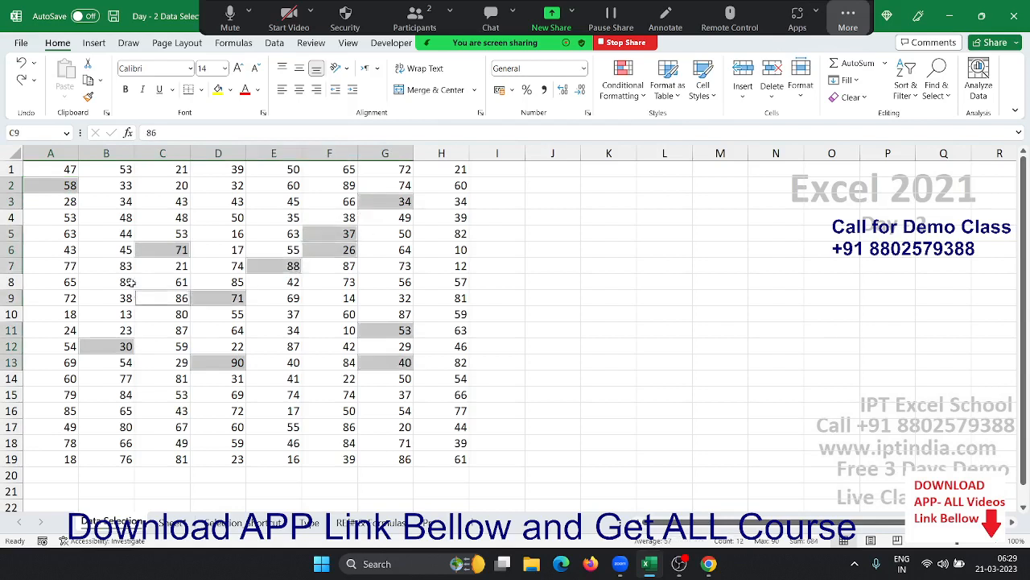
{"action": "left_click", "coordinate": [46, 165]}
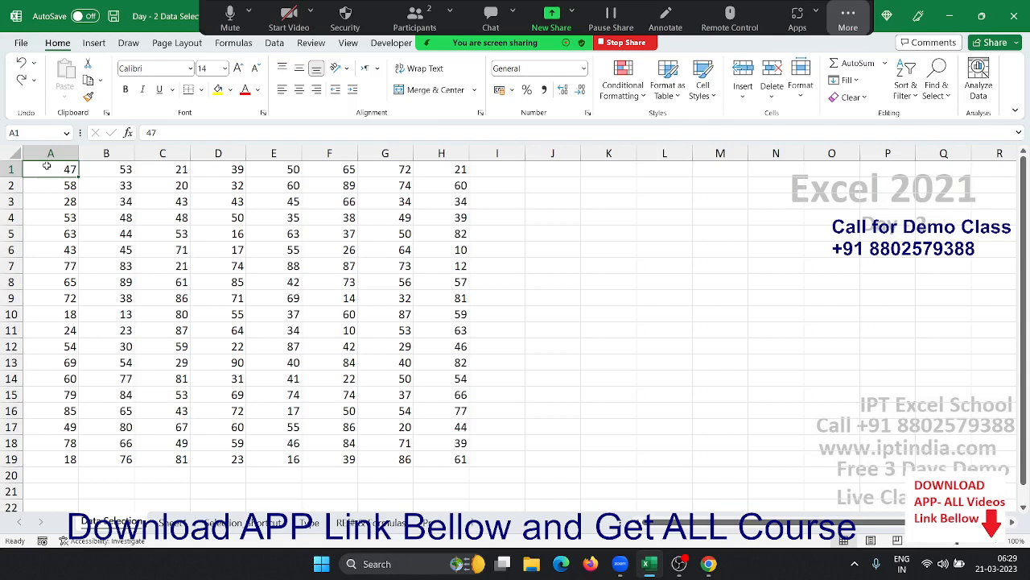
{"action": "key", "text": "ctrl+a"}
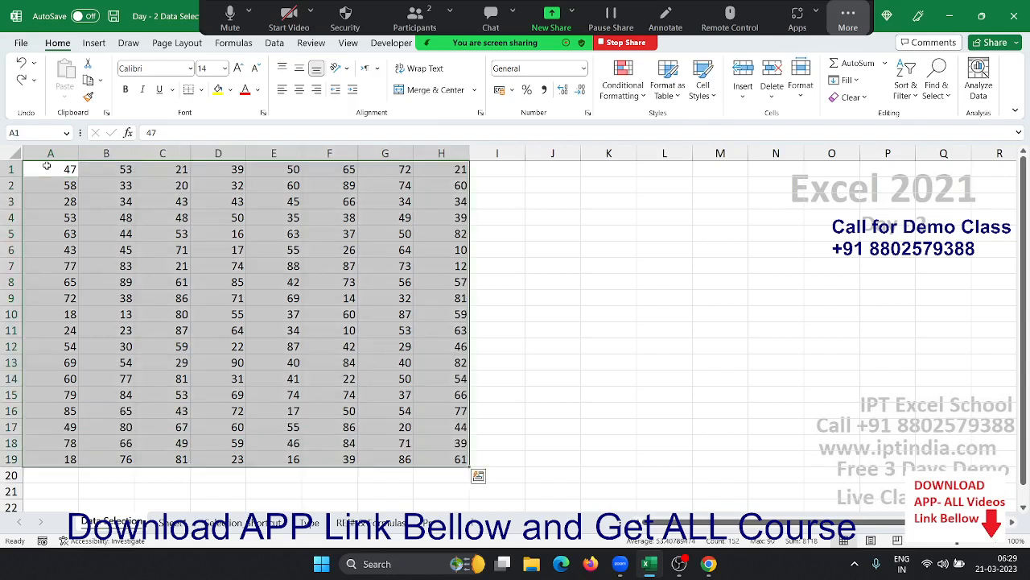
{"action": "left_click", "coordinate": [47, 167]}
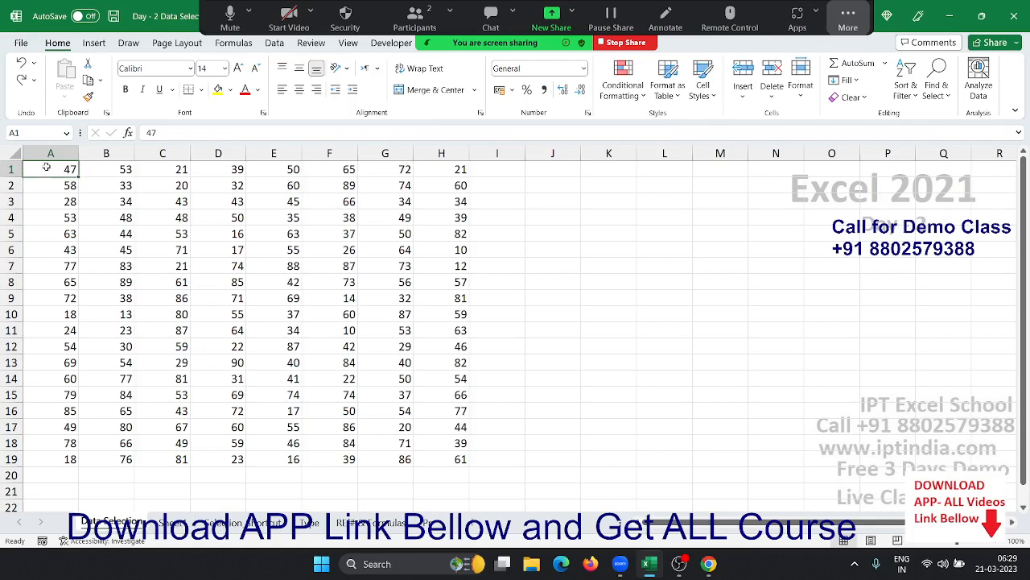
{"action": "left_click", "coordinate": [233, 530]}
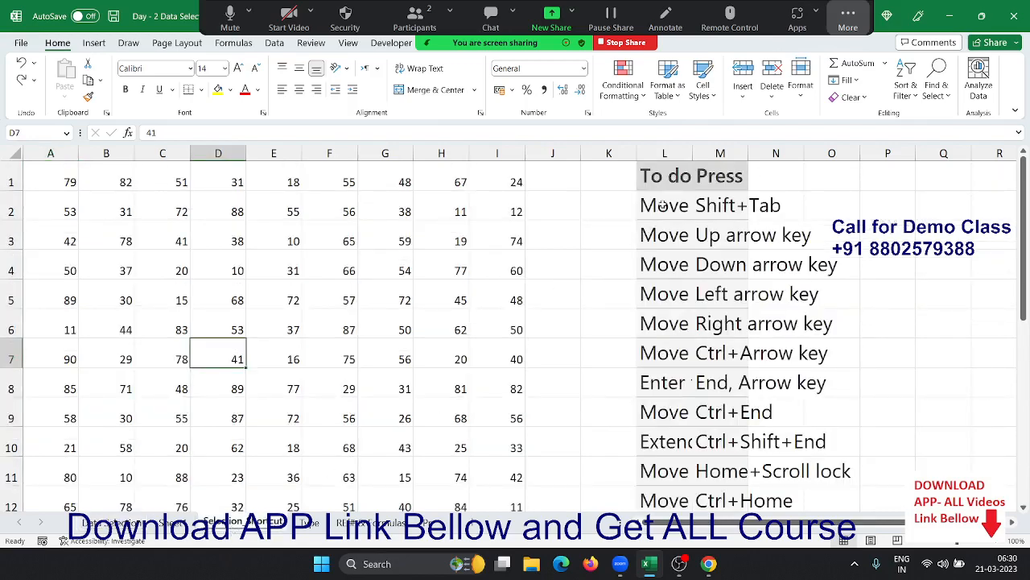
{"action": "left_click_drag", "start_coordinate": [663, 205], "coordinate": [676, 446]}
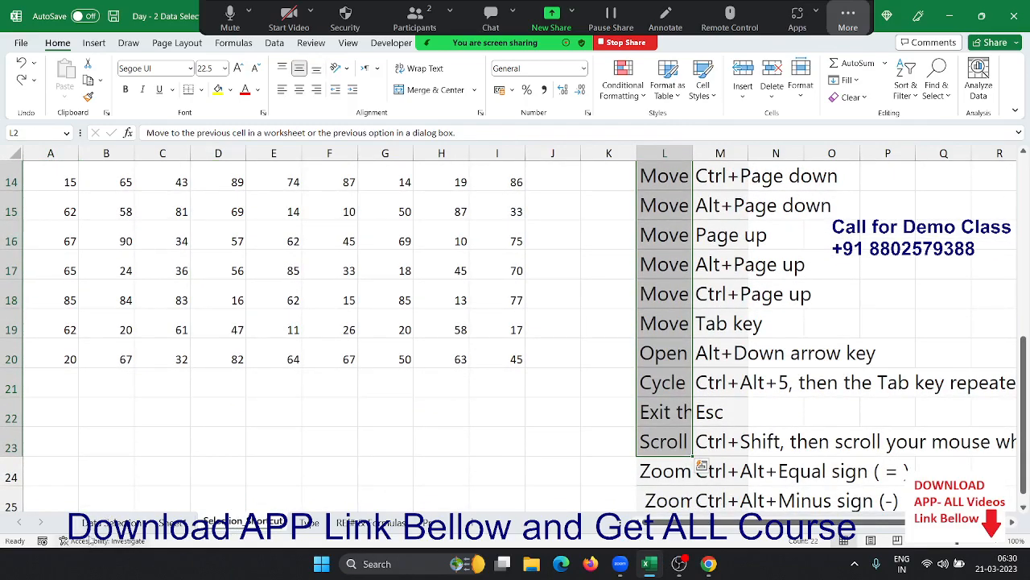
{"action": "left_click", "coordinate": [112, 522]}
{"action": "left_click", "coordinate": [129, 248]}
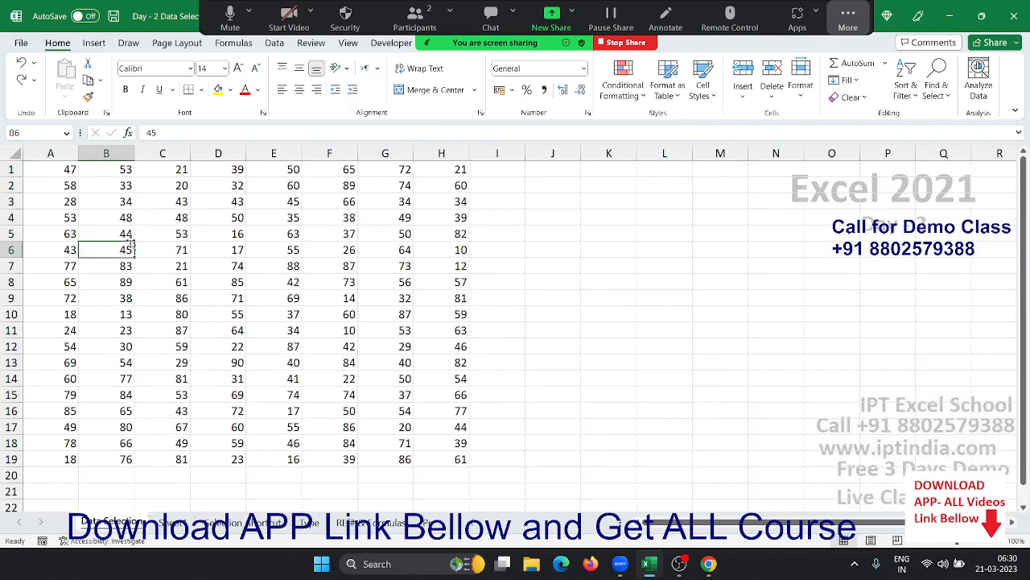
- Ctrl+click scattered cells A3, A10, B14, B10, D8, D13, F14, F11, G4, F3, D3 into one selection
{"action": "left_click", "coordinate": [63, 203]}
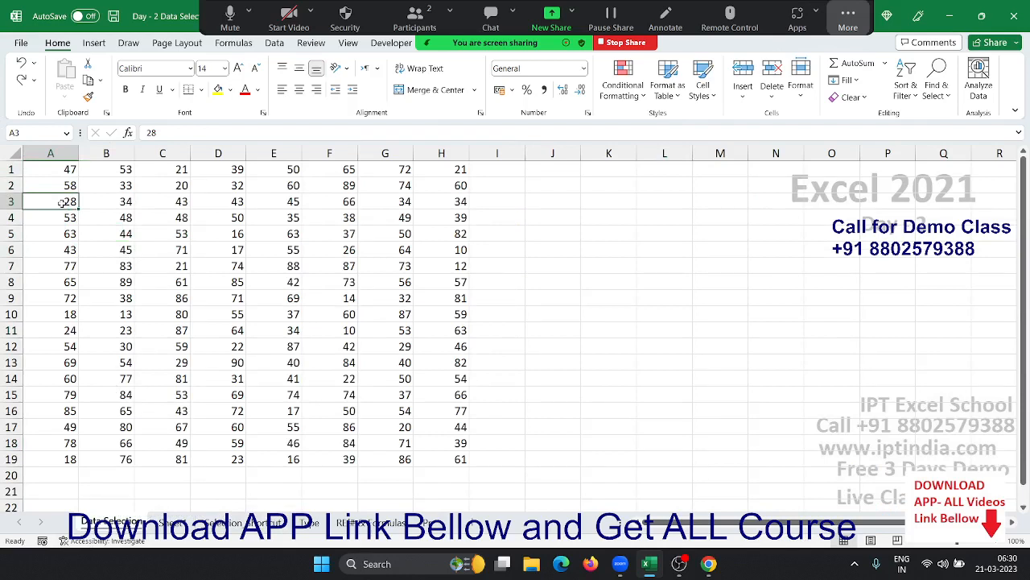
{"action": "left_click", "coordinate": [62, 322], "text": "ctrl"}
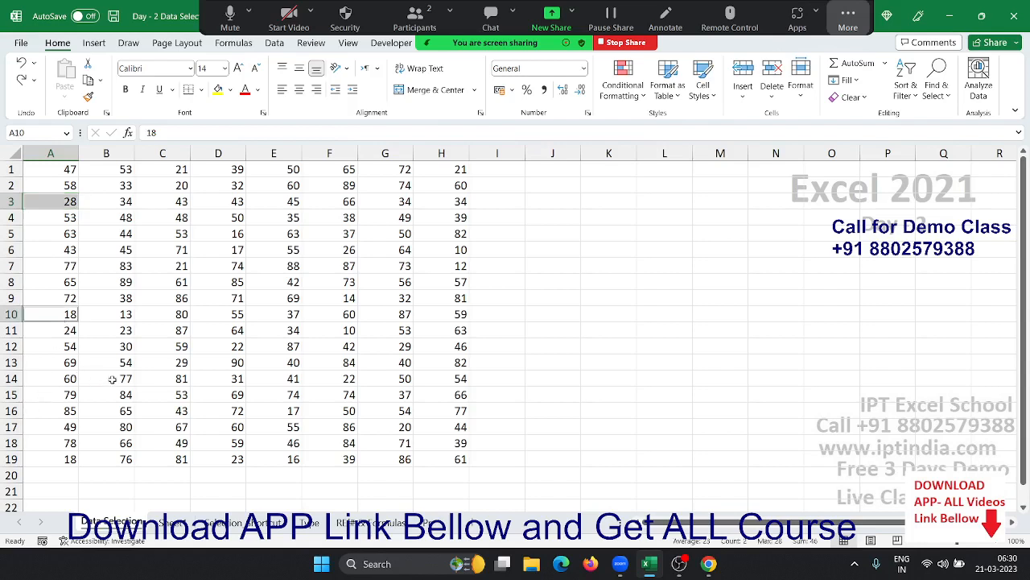
{"action": "left_click", "coordinate": [112, 379], "text": "ctrl"}
{"action": "left_click", "coordinate": [133, 312], "text": "ctrl"}
{"action": "left_click", "coordinate": [211, 288], "text": "ctrl"}
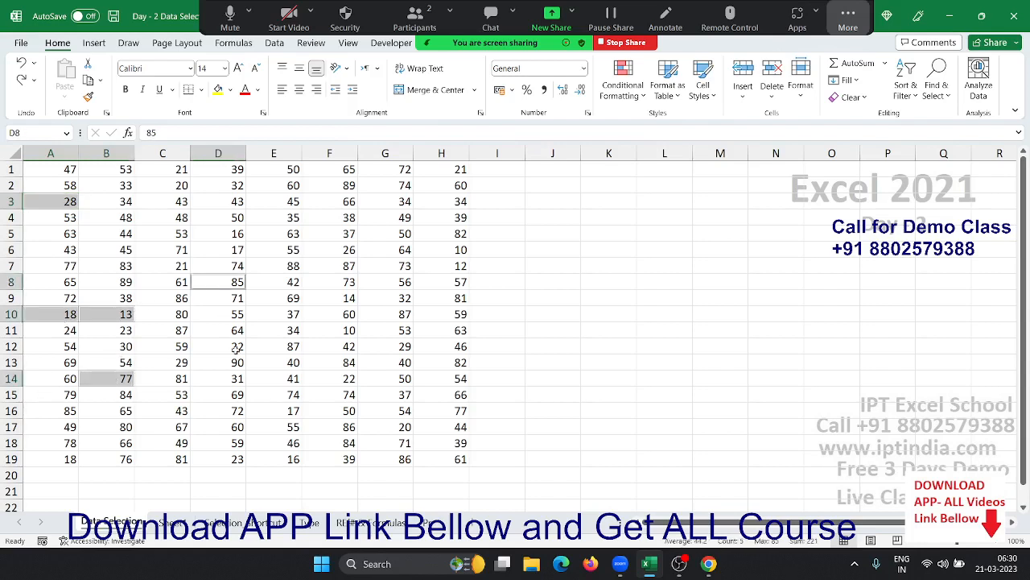
{"action": "left_click", "coordinate": [236, 360], "text": "ctrl"}
{"action": "left_click", "coordinate": [357, 379], "text": "ctrl"}
{"action": "left_click", "coordinate": [341, 330], "text": "ctrl"}
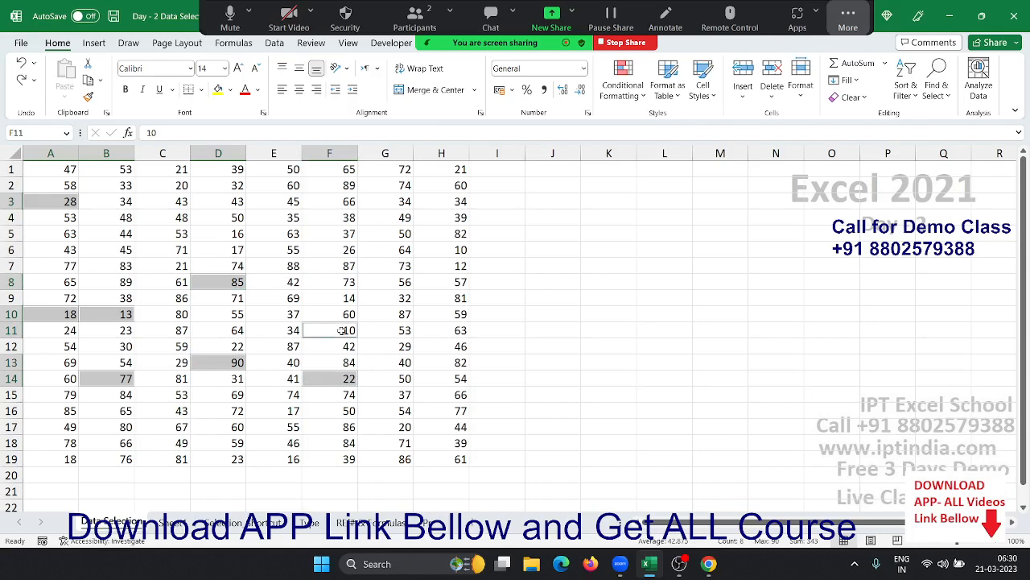
{"action": "left_click", "coordinate": [420, 287], "text": "ctrl"}
{"action": "left_click", "coordinate": [404, 213], "text": "ctrl"}
{"action": "left_click", "coordinate": [331, 201], "text": "ctrl"}
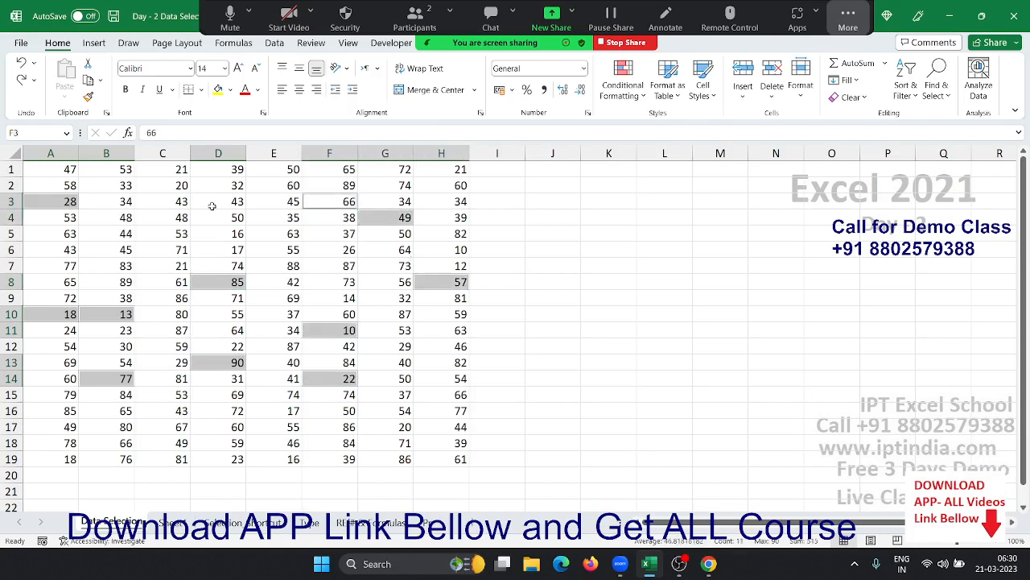
{"action": "left_click", "coordinate": [212, 206], "text": "ctrl"}
- Add C3, B6, C12, C17, E18, E12, E6, F6, G10, H15, H12, attempt a copy, and dismiss the warning
{"action": "left_click", "coordinate": [137, 197], "text": "ctrl"}
{"action": "left_click", "coordinate": [128, 255], "text": "ctrl"}
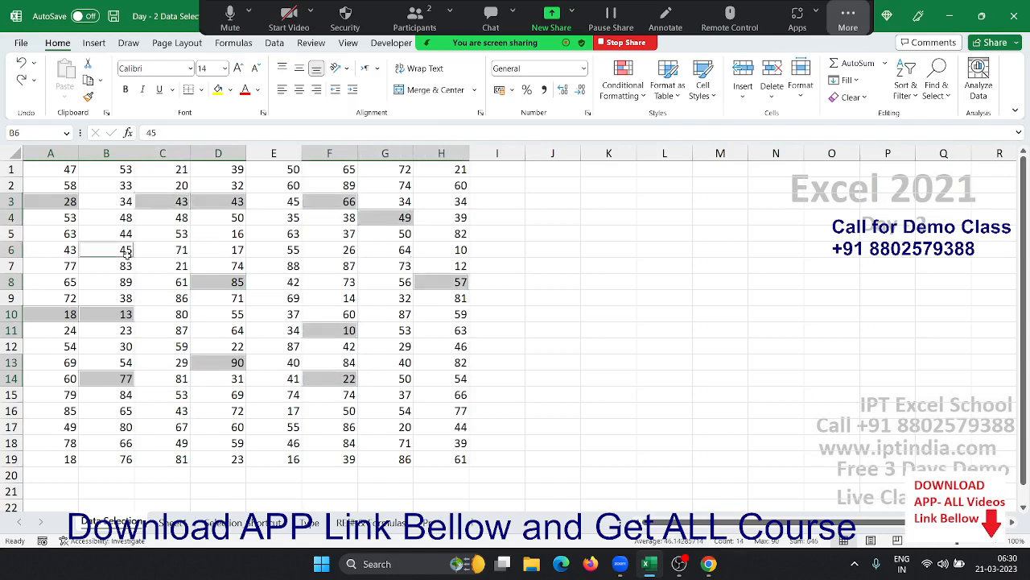
{"action": "left_click", "coordinate": [171, 338], "text": "ctrl"}
{"action": "left_click", "coordinate": [177, 429], "text": "ctrl"}
{"action": "left_click", "coordinate": [268, 443], "text": "ctrl"}
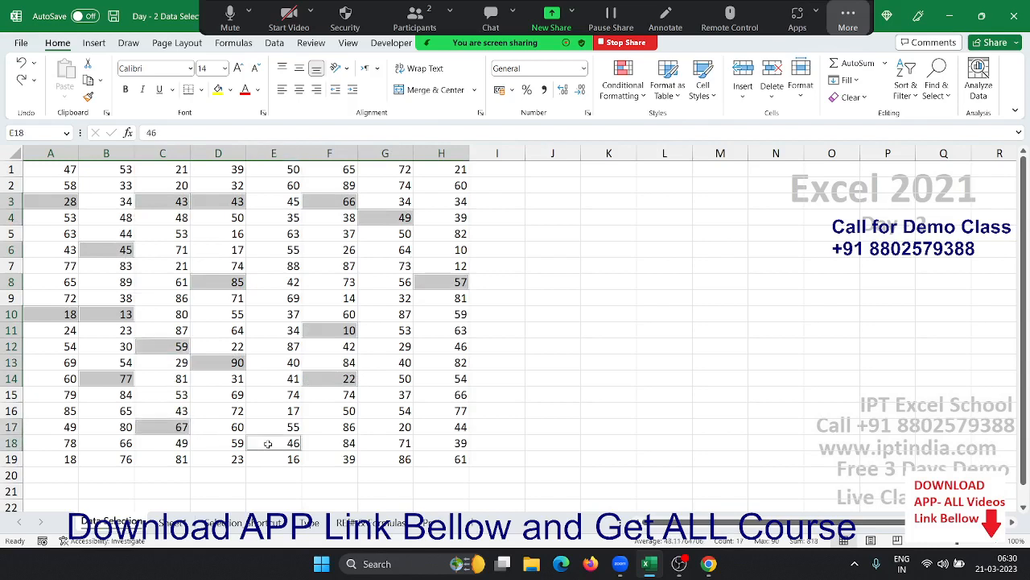
{"action": "left_click", "coordinate": [290, 348], "text": "ctrl"}
{"action": "left_click", "coordinate": [279, 250], "text": "ctrl"}
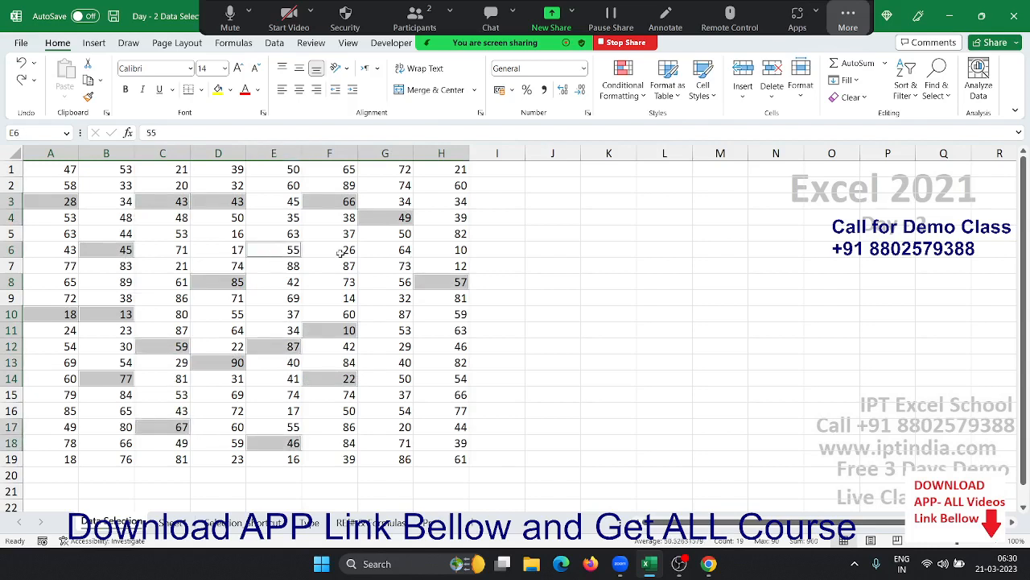
{"action": "left_click", "coordinate": [340, 253], "text": "ctrl"}
{"action": "left_click", "coordinate": [396, 314], "text": "ctrl"}
{"action": "left_click", "coordinate": [420, 398], "text": "ctrl"}
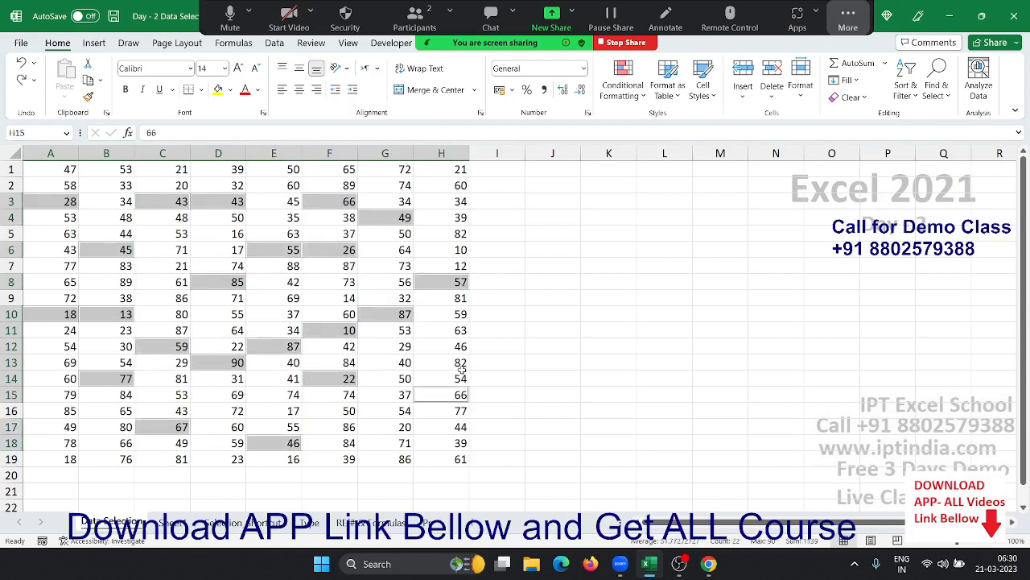
{"action": "left_click", "coordinate": [463, 347], "text": "ctrl"}
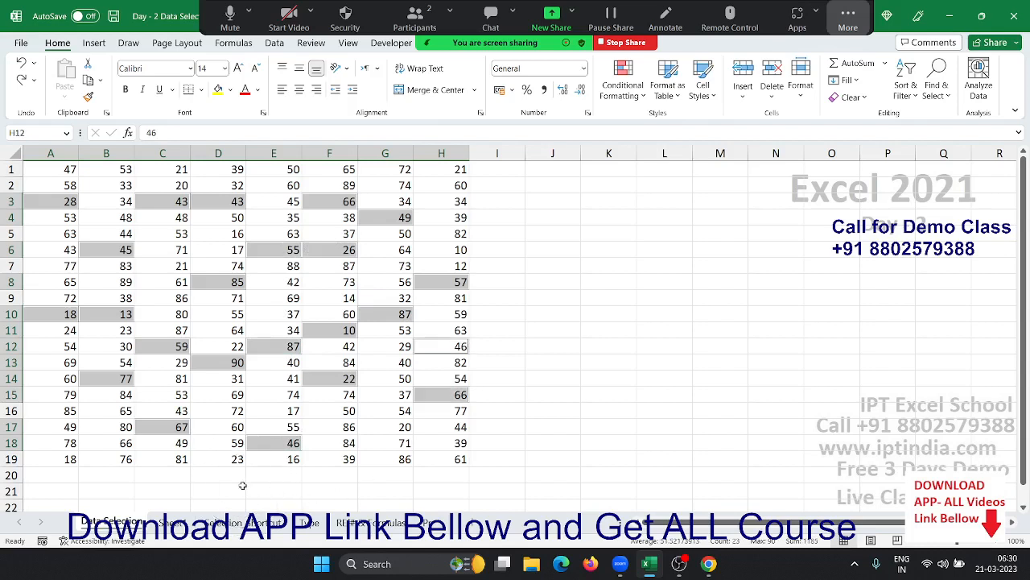
{"action": "key", "text": "ctrl+c"}
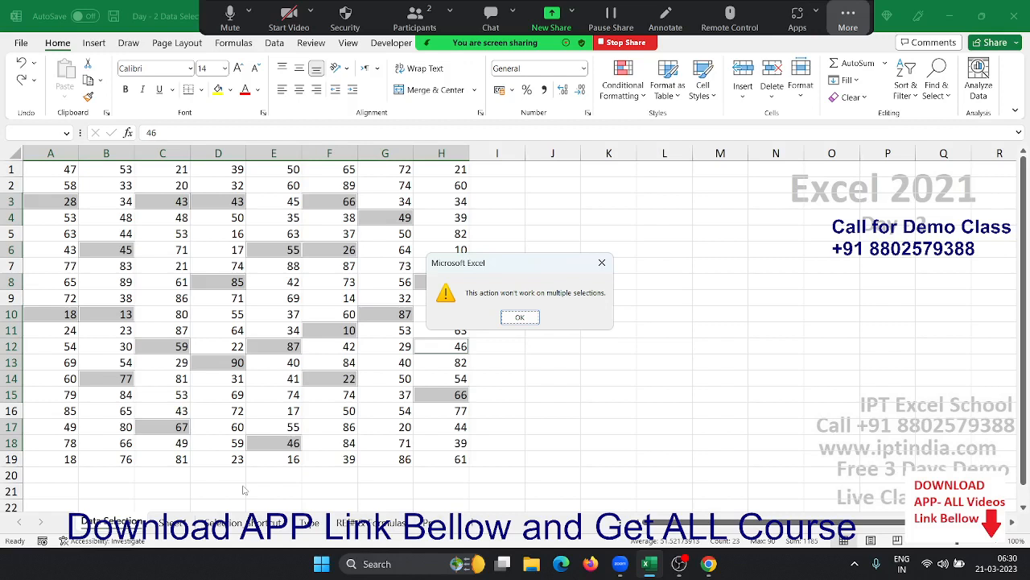
{"action": "key", "text": "Return"}
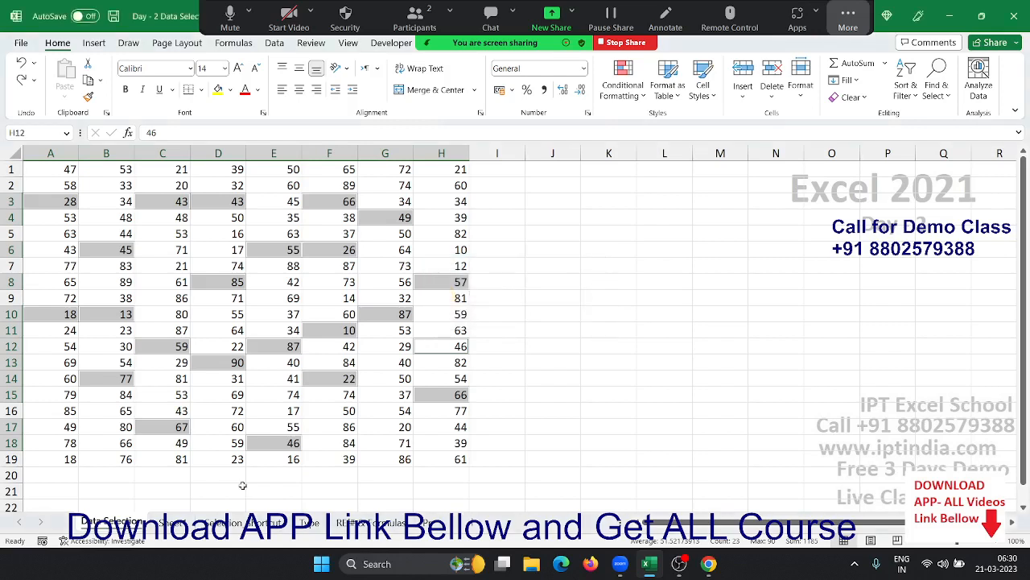
- Select A1:A3, C1:C3 and E1:E3 together, copy them, cancel the copy, then pick A6
{"action": "left_click", "coordinate": [196, 361]}
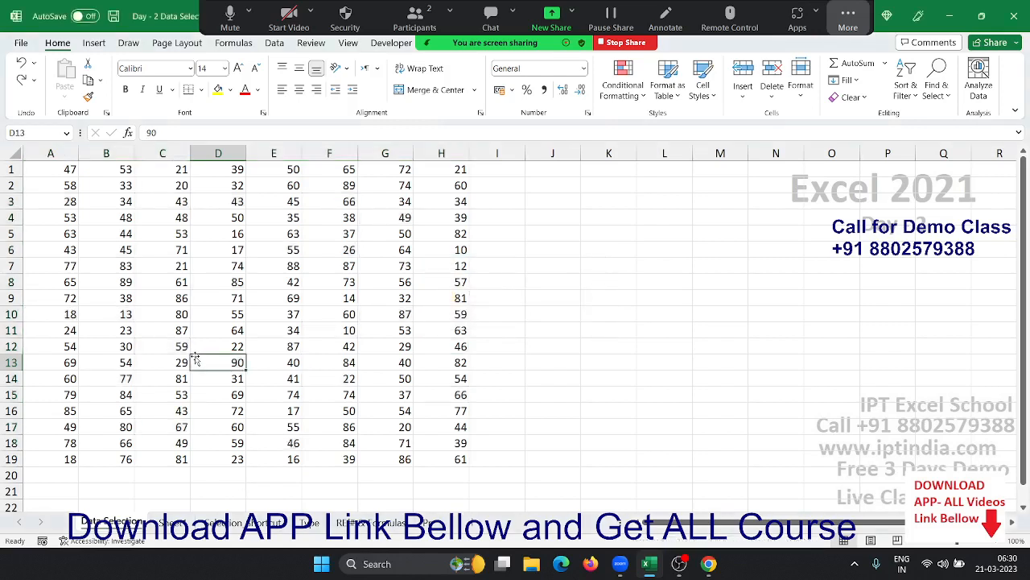
{"action": "left_click_drag", "start_coordinate": [56, 173], "coordinate": [60, 199]}
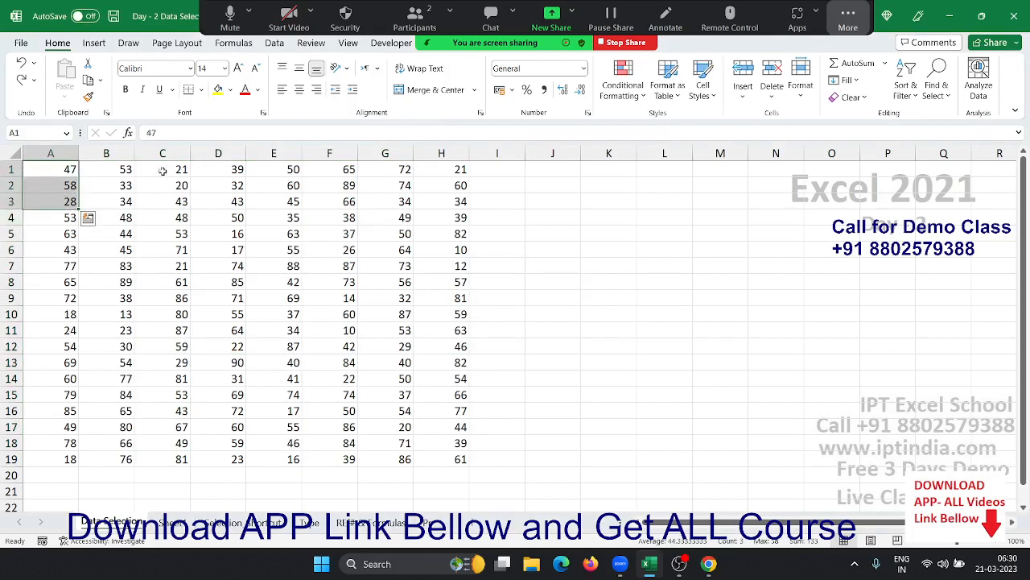
{"action": "left_click", "coordinate": [164, 169], "text": "ctrl"}
{"action": "left_click_drag", "start_coordinate": [163, 169], "coordinate": [165, 200]}
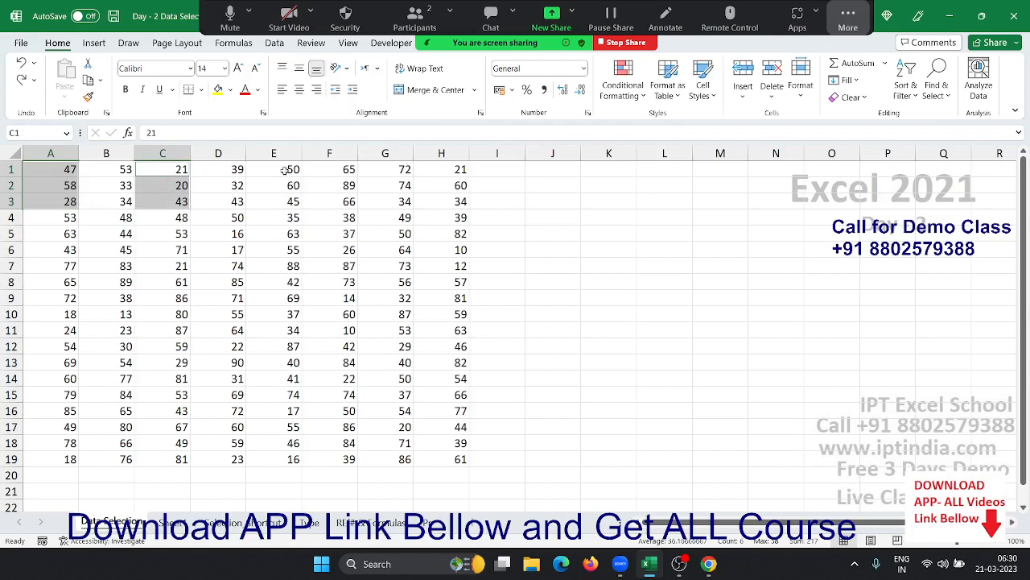
{"action": "left_click_drag", "start_coordinate": [285, 168], "coordinate": [284, 199]}
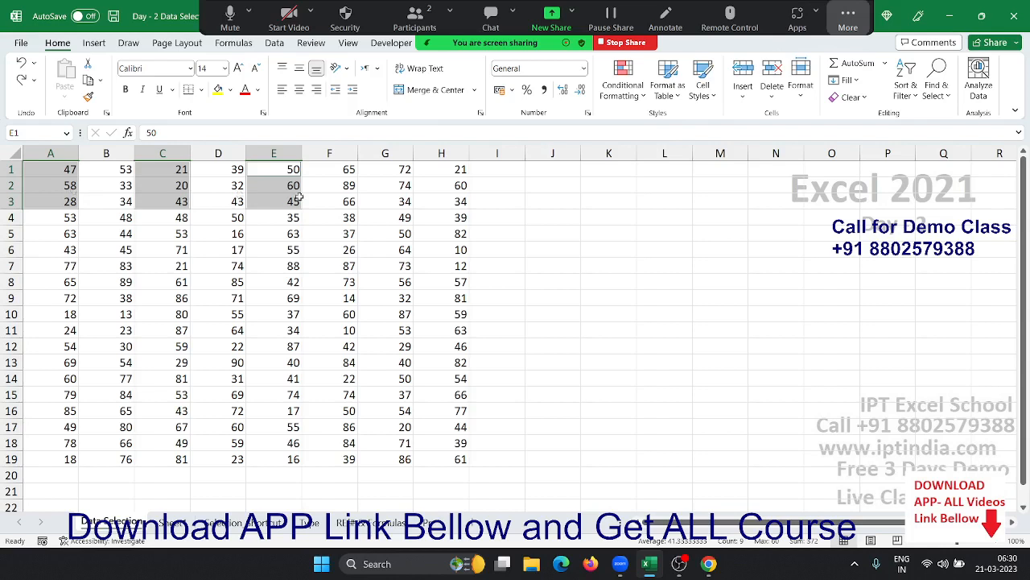
{"action": "key", "text": "ctrl+c"}
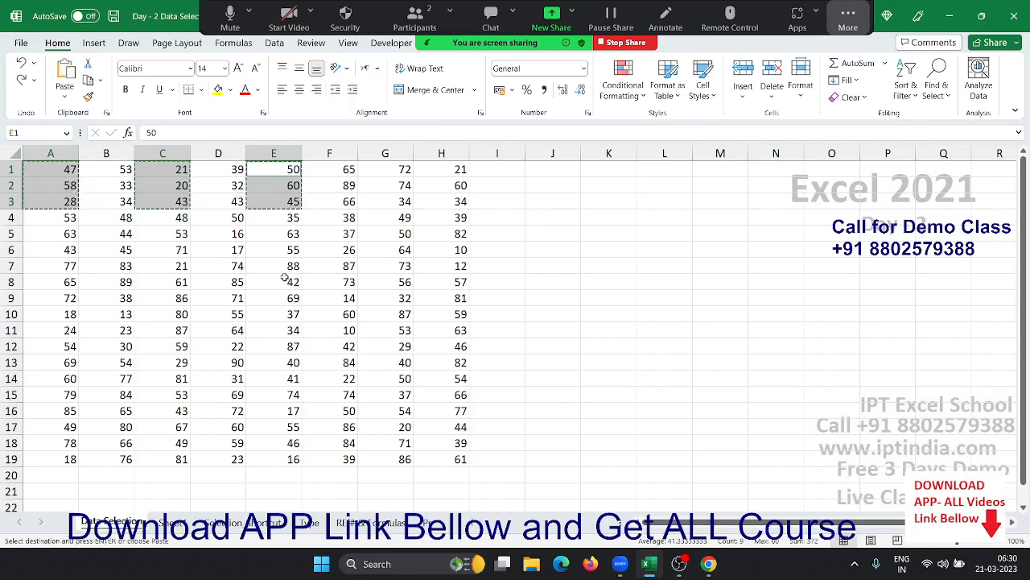
{"action": "key", "text": "Escape"}
{"action": "left_click", "coordinate": [220, 233]}
{"action": "left_click", "coordinate": [73, 251]}
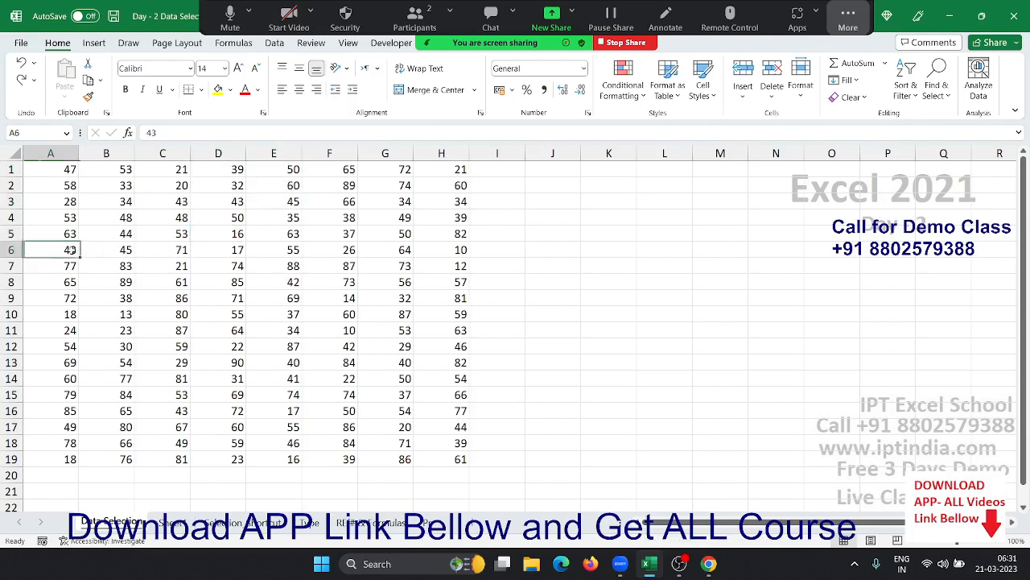
- Copy A6, A9, A11, A13, A16 together, then add C6 and dismiss the multiple-selections warning
{"action": "left_click", "coordinate": [46, 299], "text": "ctrl"}
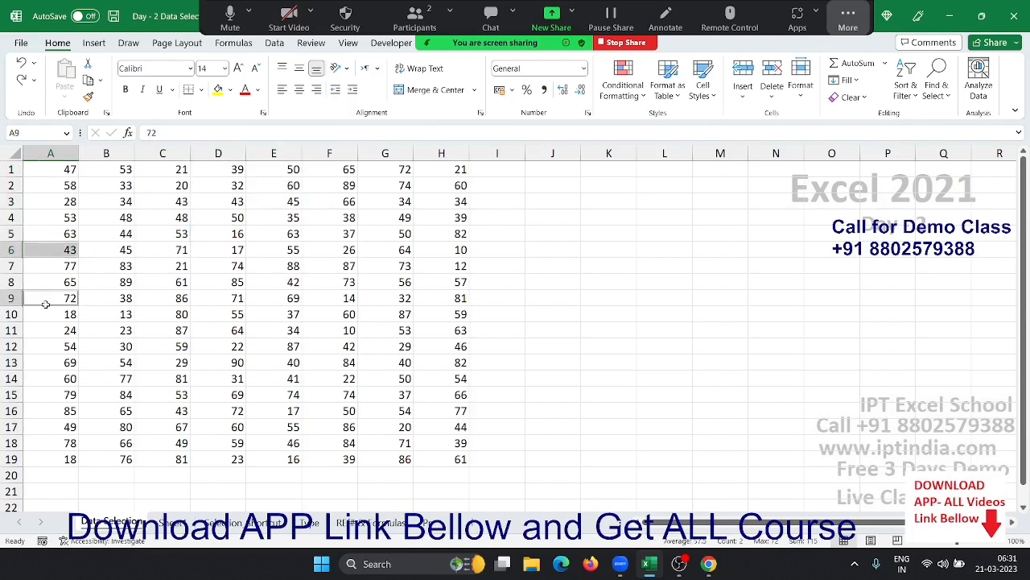
{"action": "left_click", "coordinate": [57, 338], "text": "ctrl"}
{"action": "left_click", "coordinate": [55, 363], "text": "ctrl"}
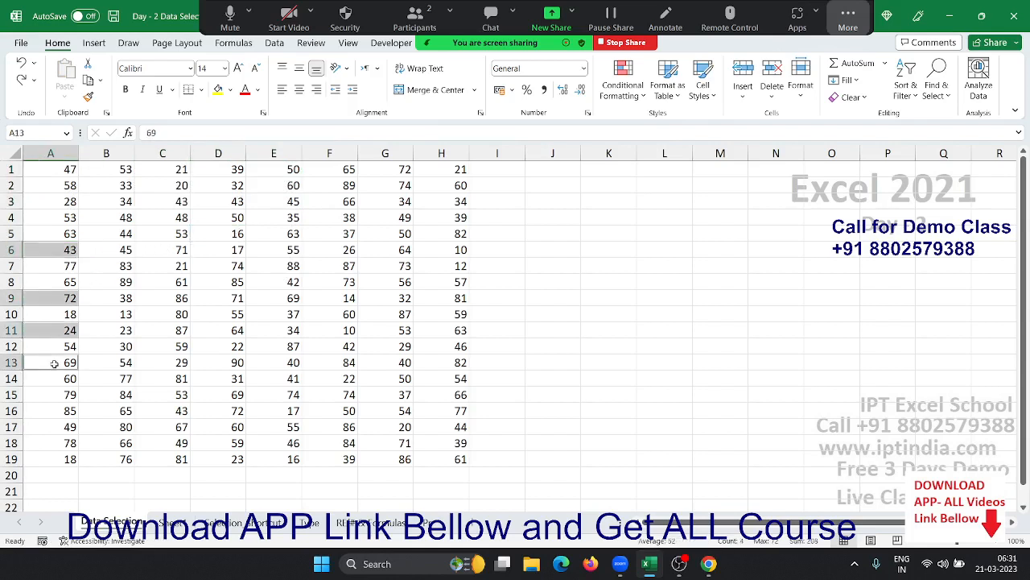
{"action": "left_click", "coordinate": [55, 414], "text": "ctrl"}
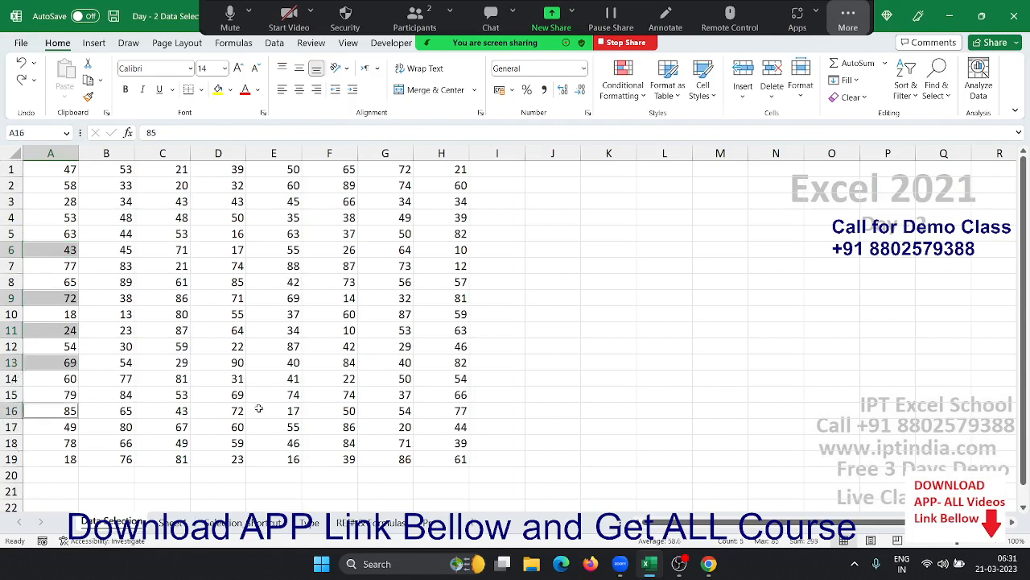
{"action": "key", "text": "ctrl+c"}
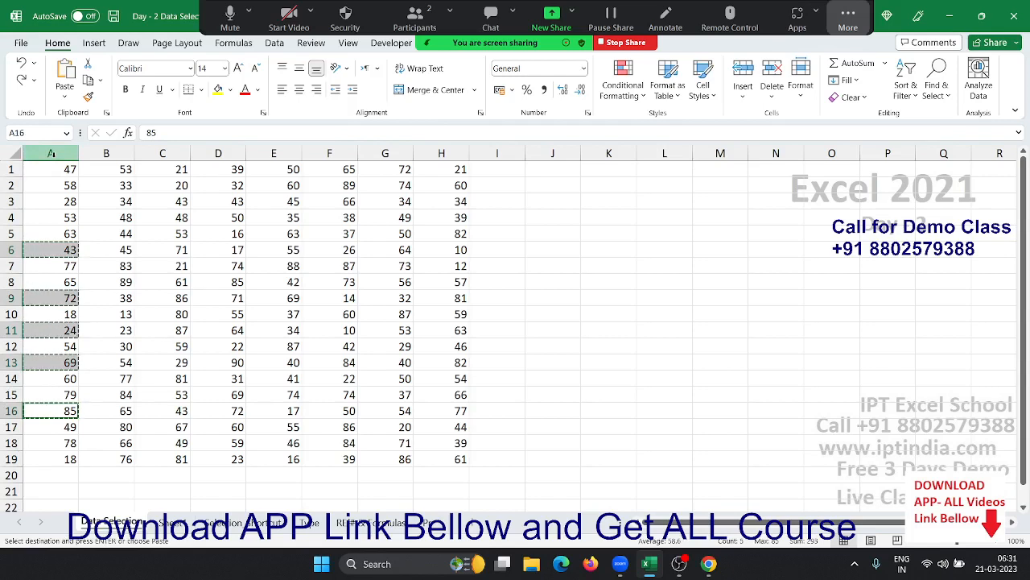
{"action": "key", "text": "Escape"}
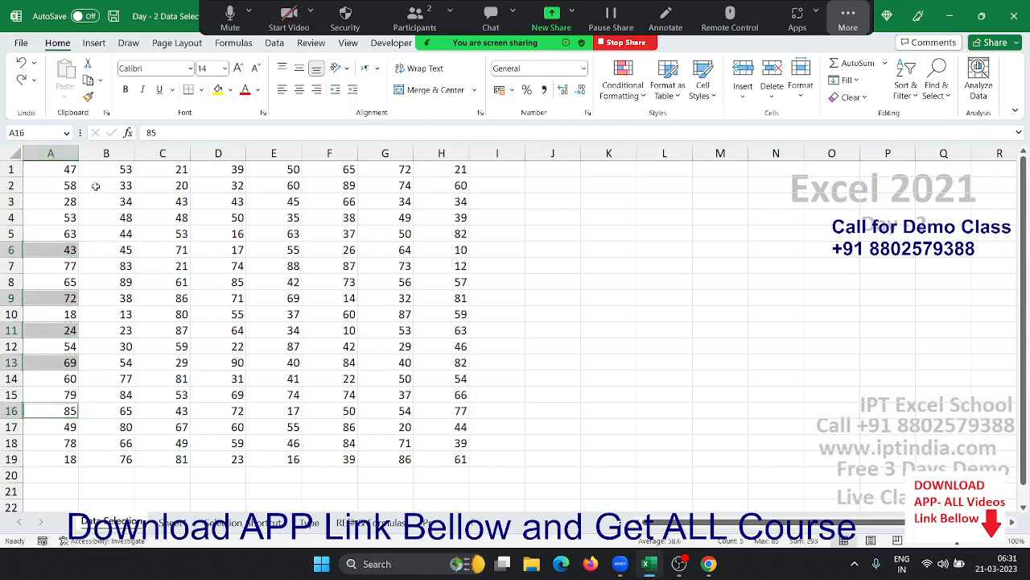
{"action": "left_click", "coordinate": [169, 248], "text": "ctrl"}
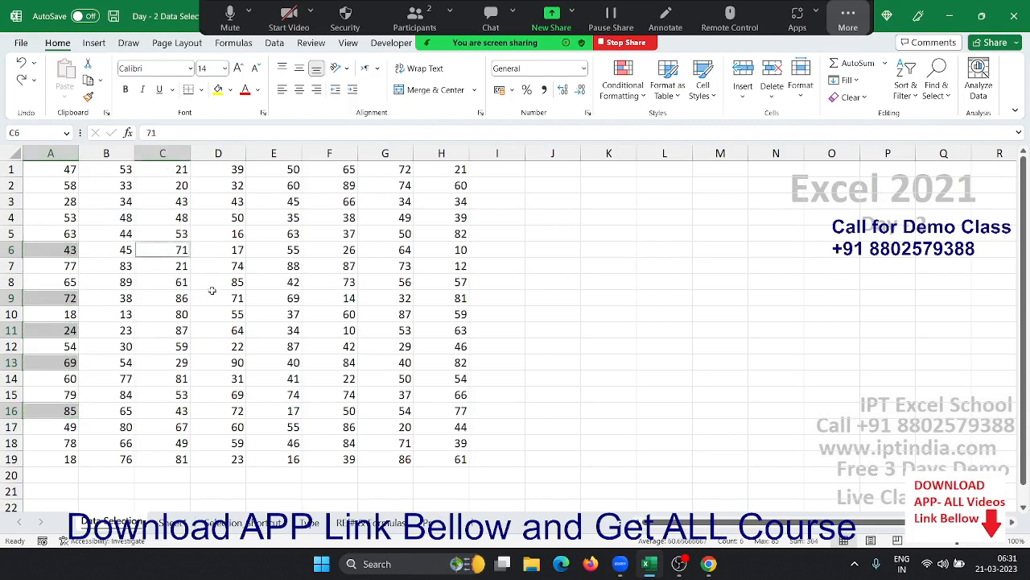
{"action": "key", "text": "ctrl+c"}
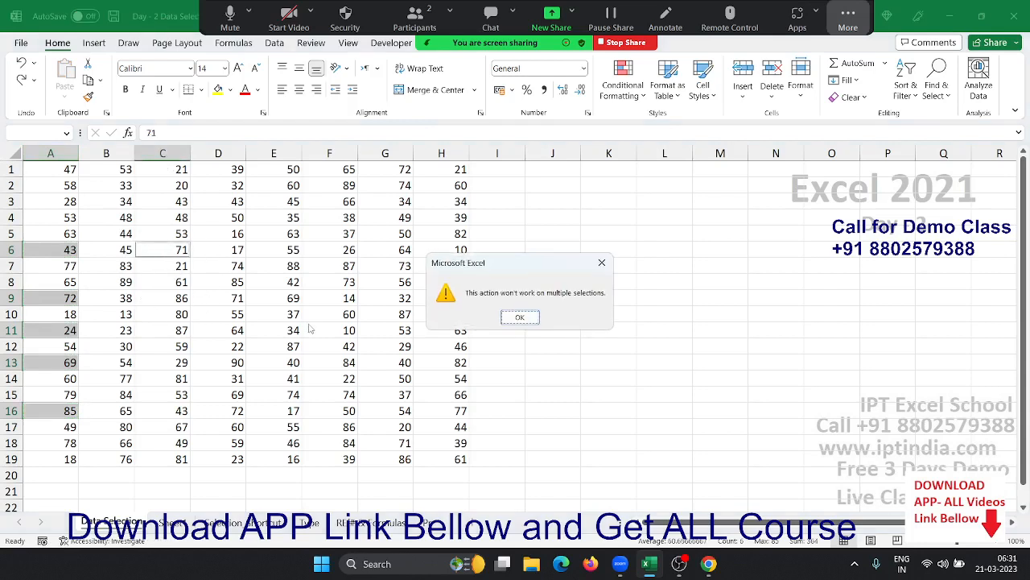
{"action": "key", "text": "Return"}
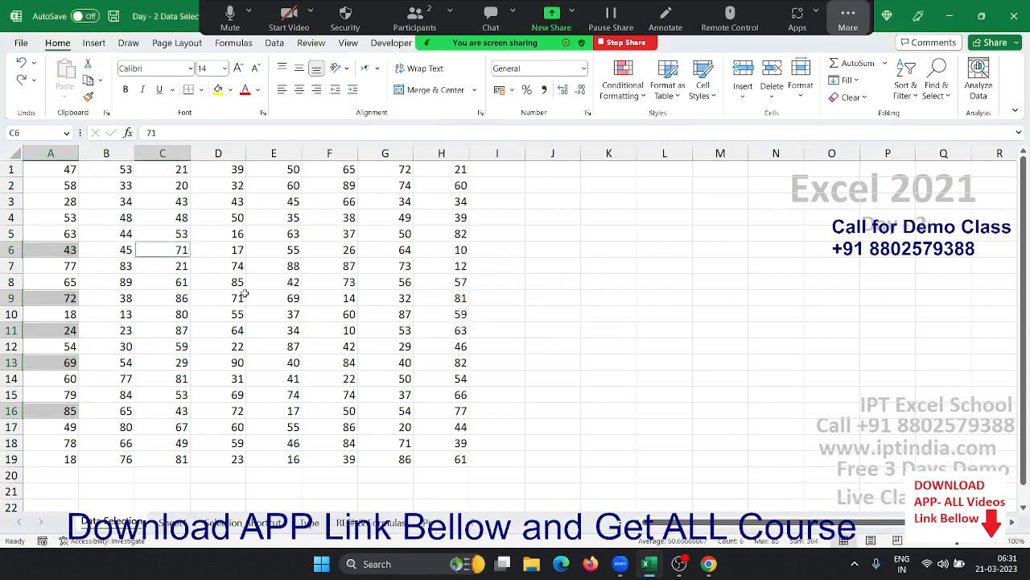
- Add C9, C11, C13, C16, copy the matching A and C cells, then start selecting A3 and C3
{"action": "left_click", "coordinate": [170, 298], "text": "ctrl"}
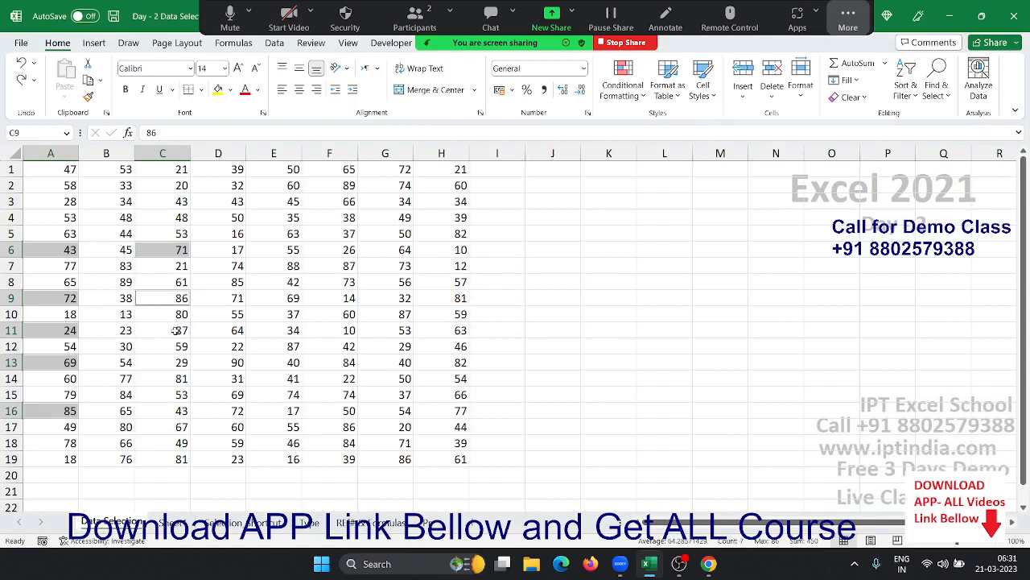
{"action": "left_click", "coordinate": [175, 330], "text": "ctrl"}
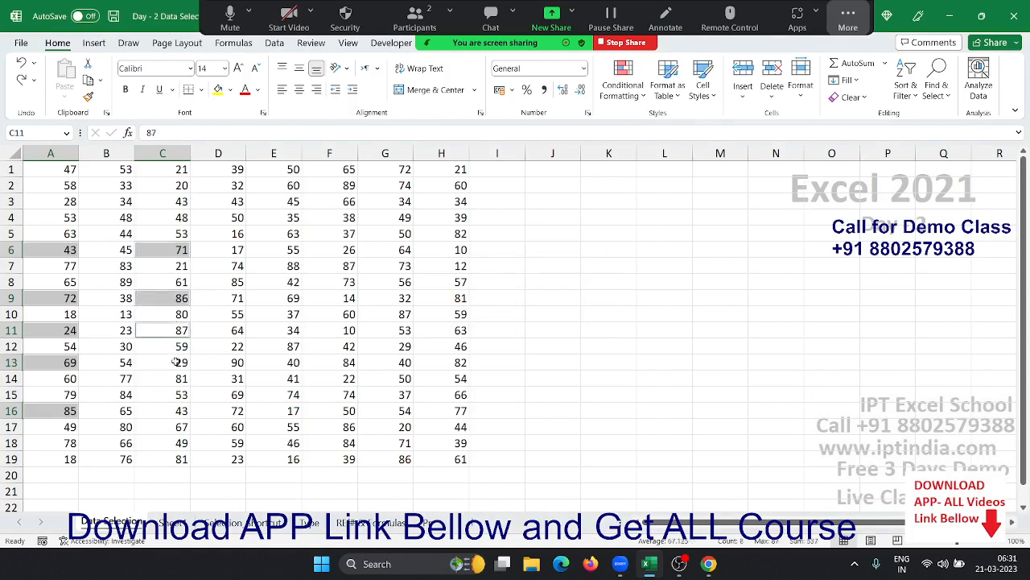
{"action": "left_click", "coordinate": [176, 362], "text": "ctrl"}
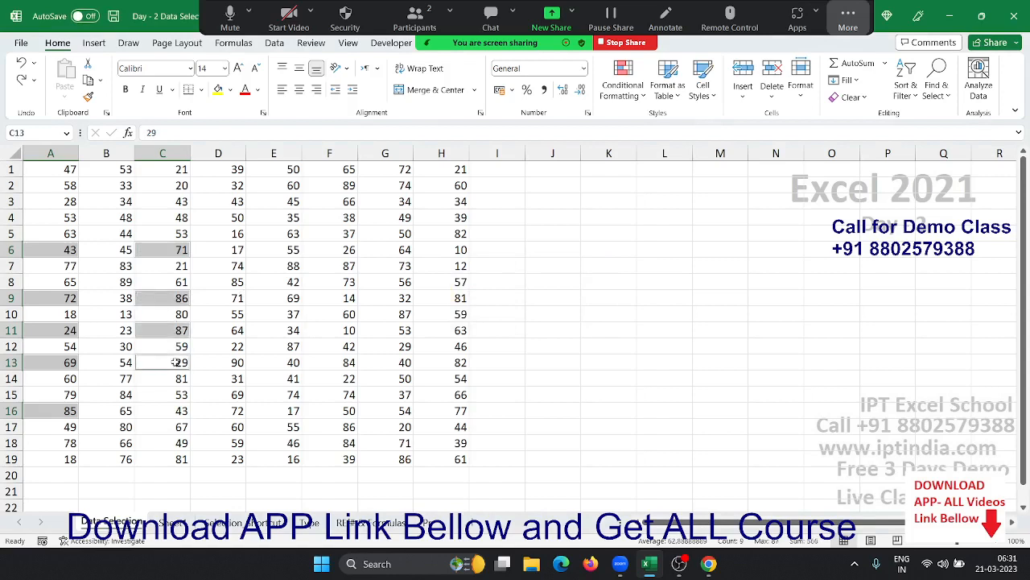
{"action": "left_click", "coordinate": [172, 412], "text": "ctrl"}
{"action": "key", "text": "ctrl+c"}
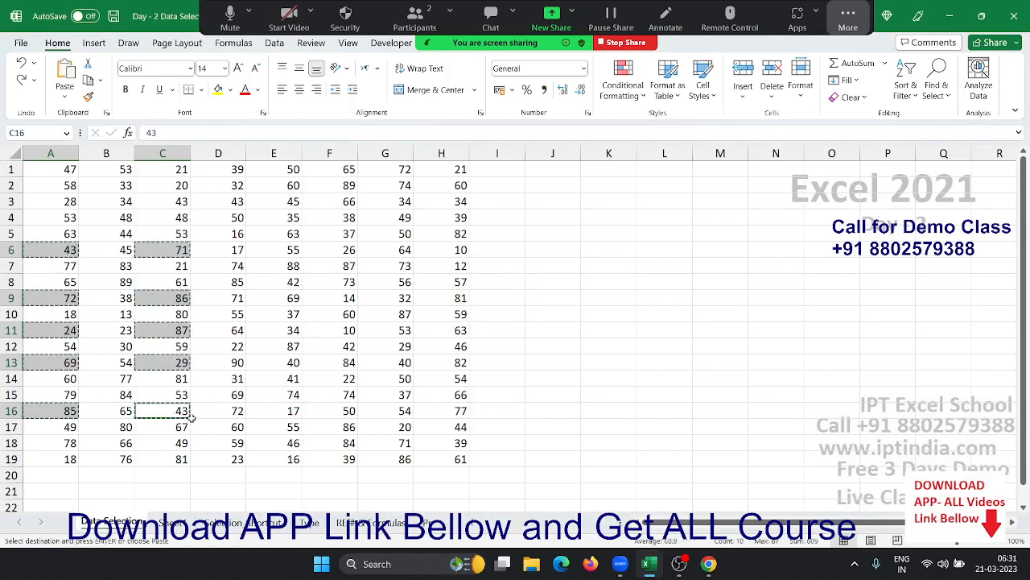
{"action": "key", "text": "Escape"}
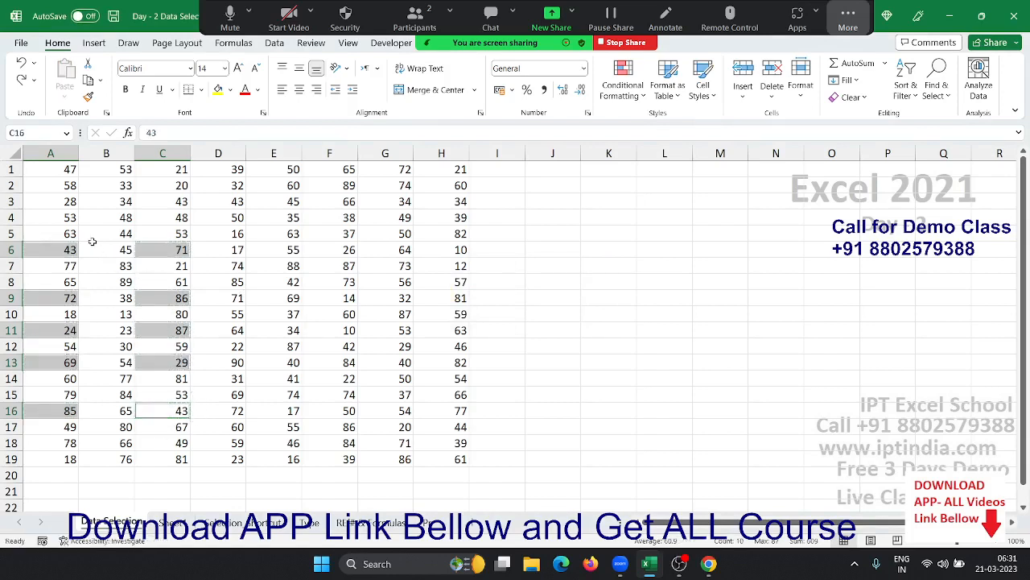
{"action": "left_click", "coordinate": [65, 201]}
{"action": "left_click", "coordinate": [176, 201], "text": "ctrl"}
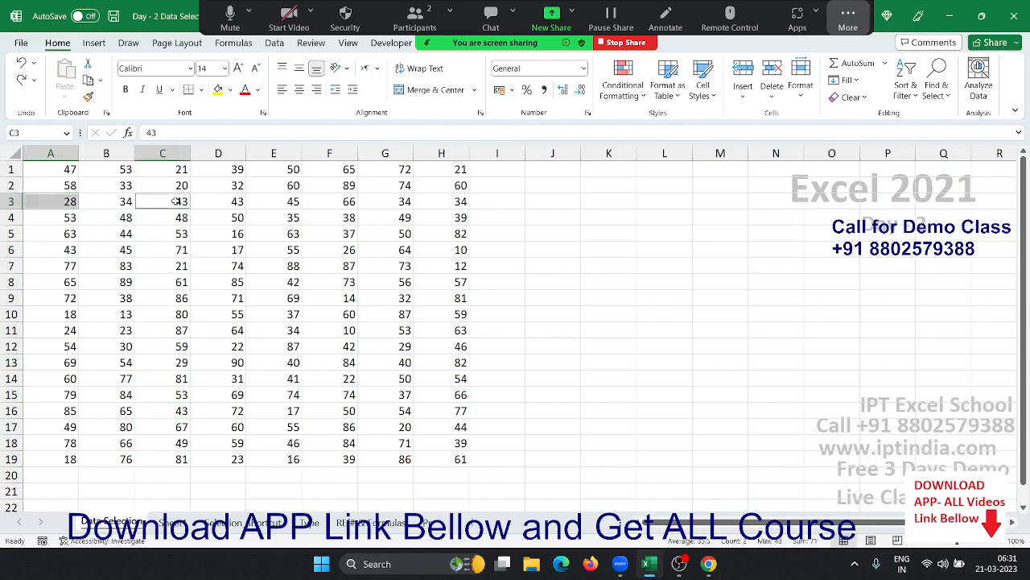
- Copy the row-3 values from A3, C3, E3 and G3 into K3:N3
{"action": "left_click", "coordinate": [276, 201], "text": "ctrl"}
{"action": "left_click", "coordinate": [389, 201], "text": "ctrl"}
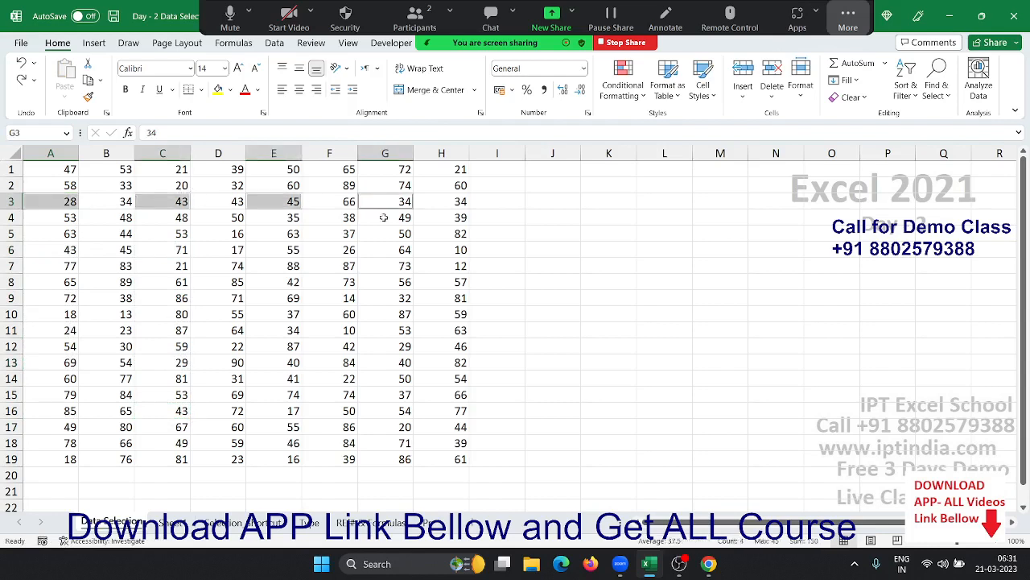
{"action": "key", "text": "ctrl+c"}
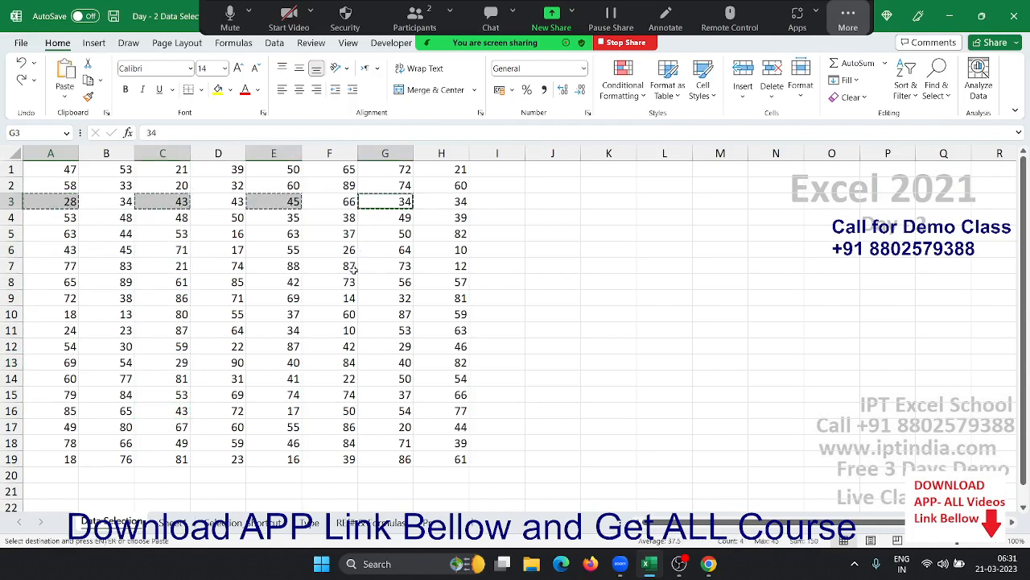
{"action": "left_click", "coordinate": [610, 199]}
{"action": "key", "text": "ctrl+v"}
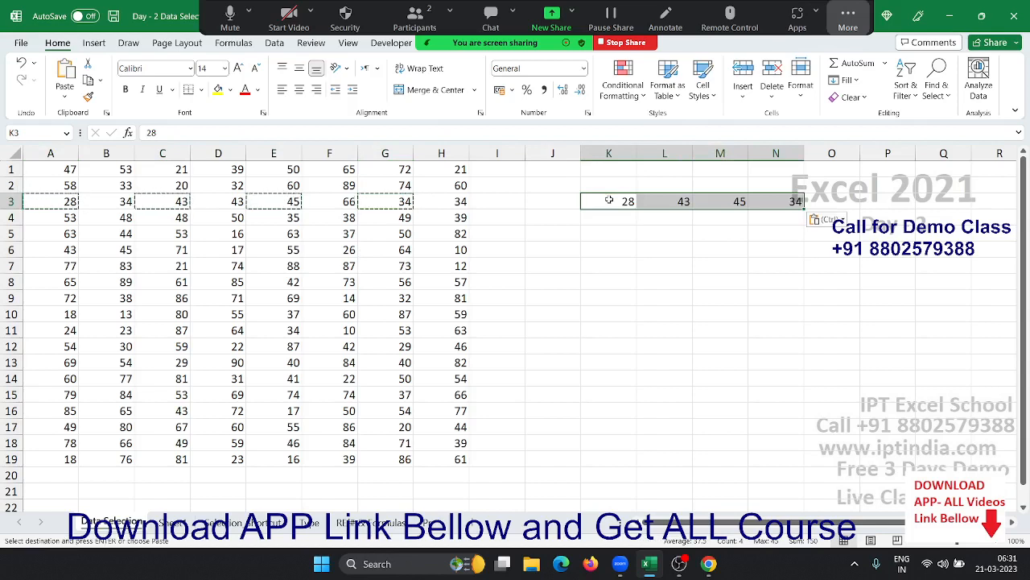
- Clear the copy marquee and start a new blank workbook with Ctrl+N
{"action": "left_click", "coordinate": [640, 268]}
{"action": "key", "text": "Escape"}
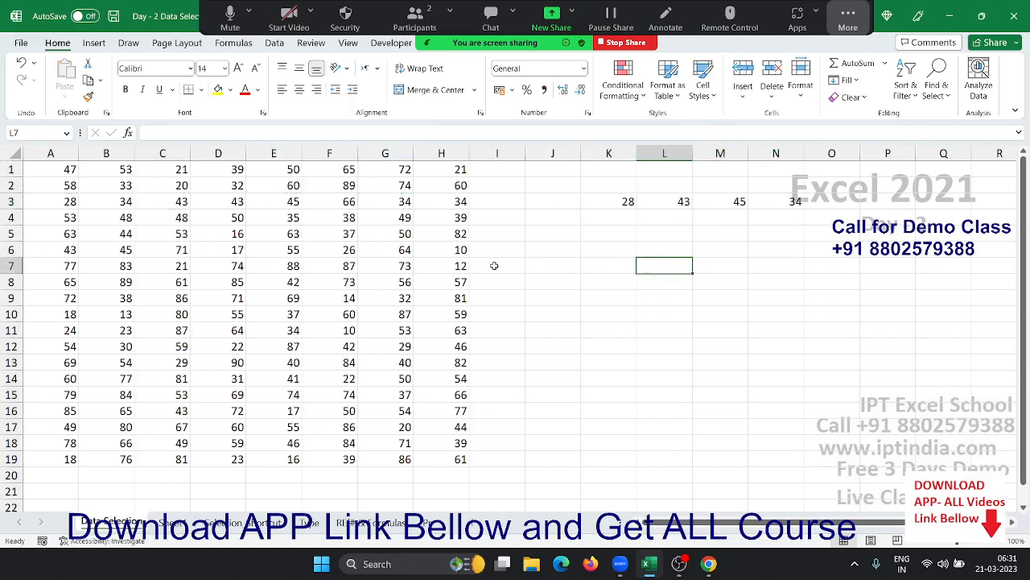
{"action": "left_click", "coordinate": [453, 251]}
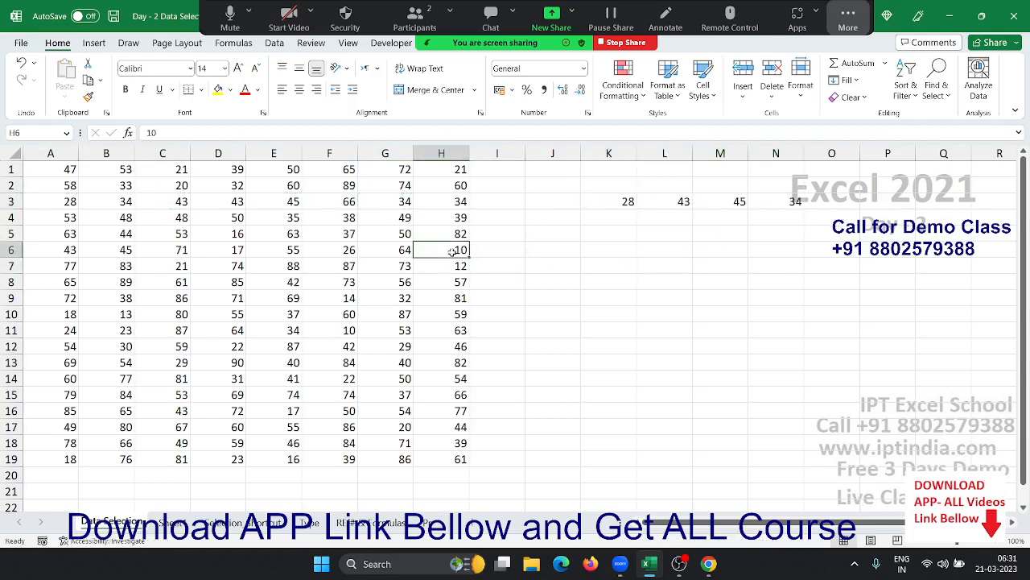
{"action": "key", "text": "ctrl+n"}
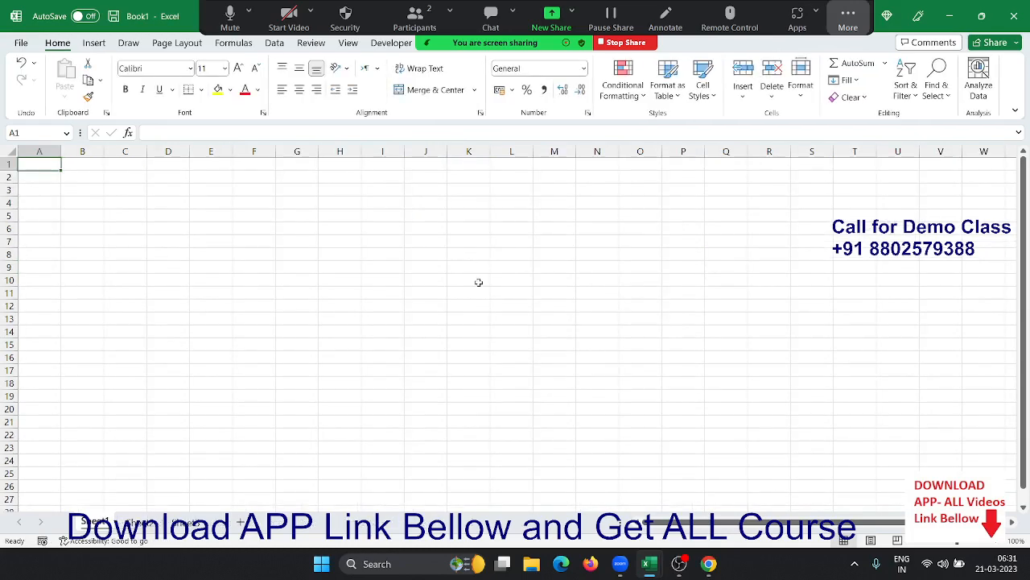
- Add three new worksheets to Book1
{"action": "left_click", "coordinate": [240, 521]}
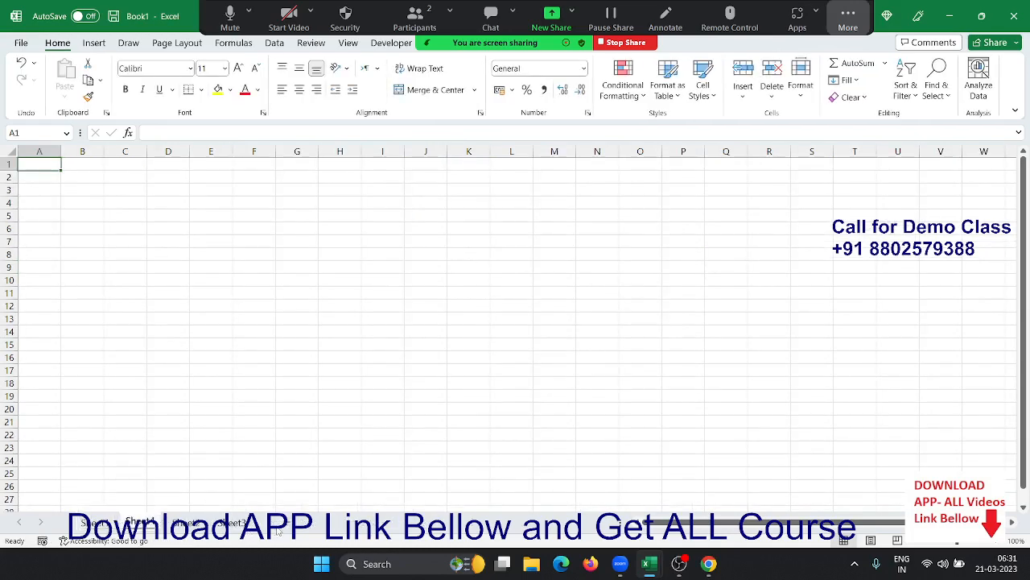
{"action": "left_click", "coordinate": [289, 524]}
{"action": "left_click", "coordinate": [332, 523]}
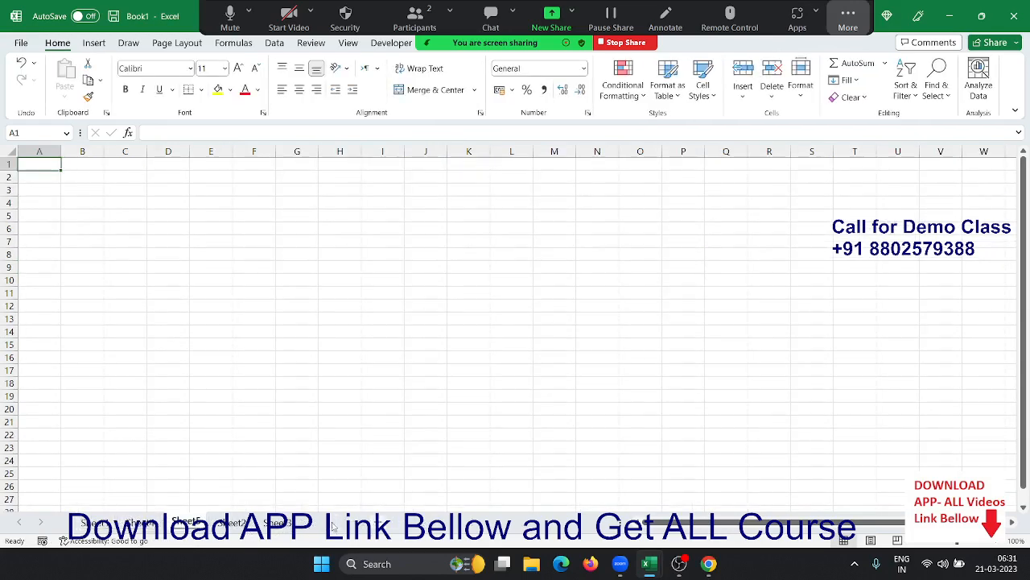
- Group all six sheets, from Sheet1 through the last sheet tab
{"action": "left_click", "coordinate": [98, 523]}
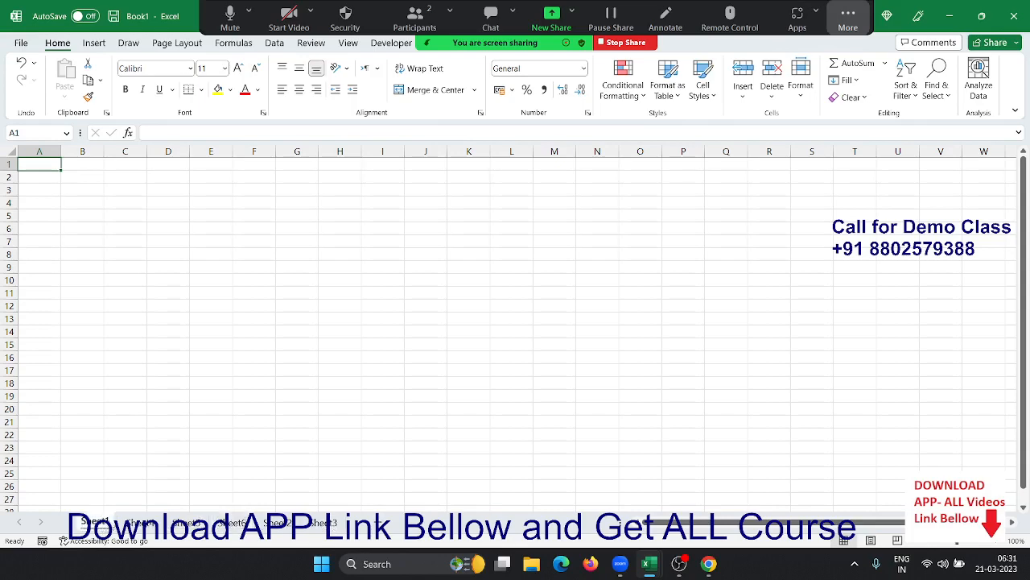
{"action": "left_click", "coordinate": [48, 191]}
{"action": "scroll", "coordinate": [55, 204], "scroll_direction": "up", "scroll_amount": 2}
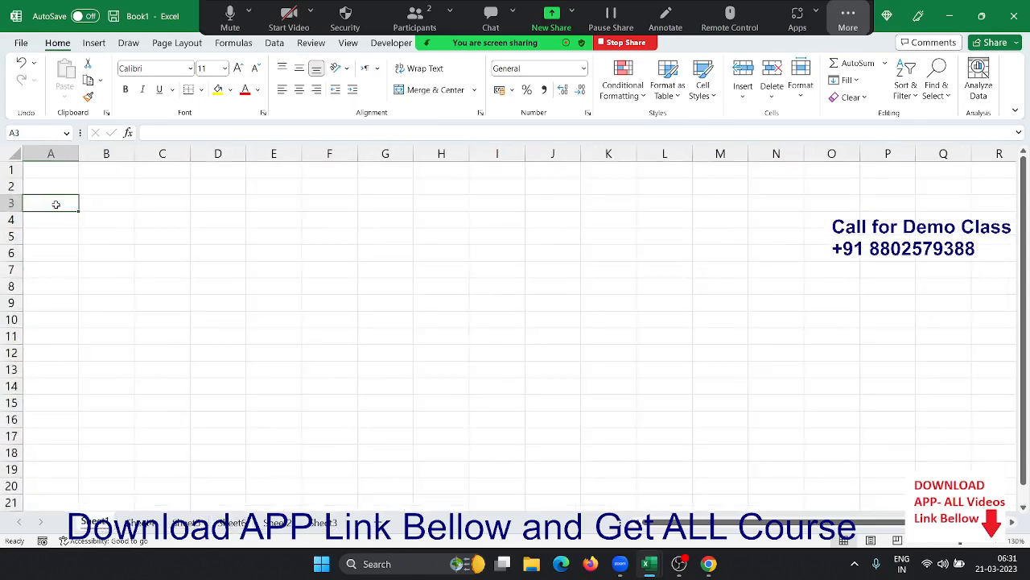
{"action": "left_click", "coordinate": [65, 186]}
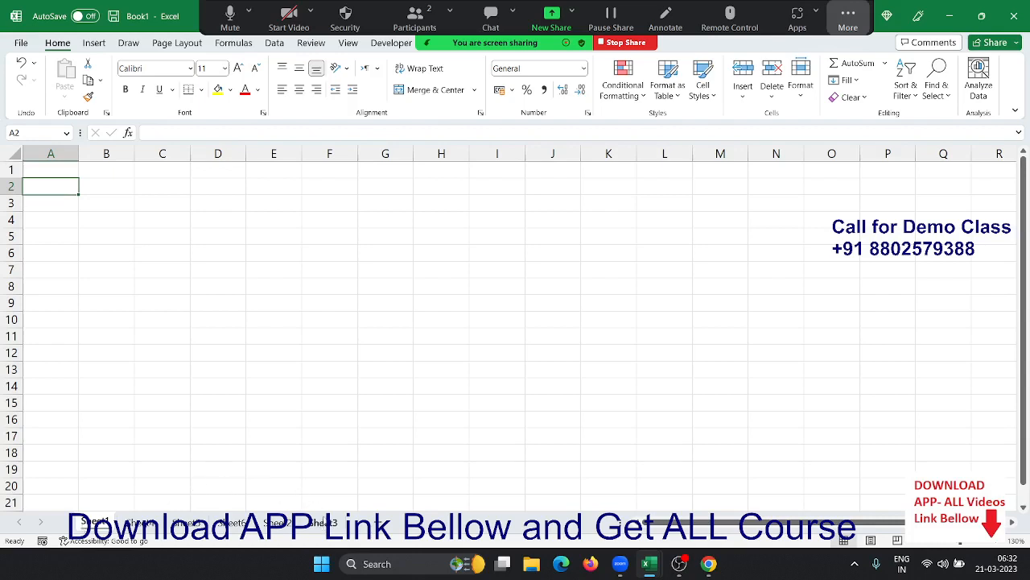
{"action": "left_click", "coordinate": [323, 523], "text": "shift"}
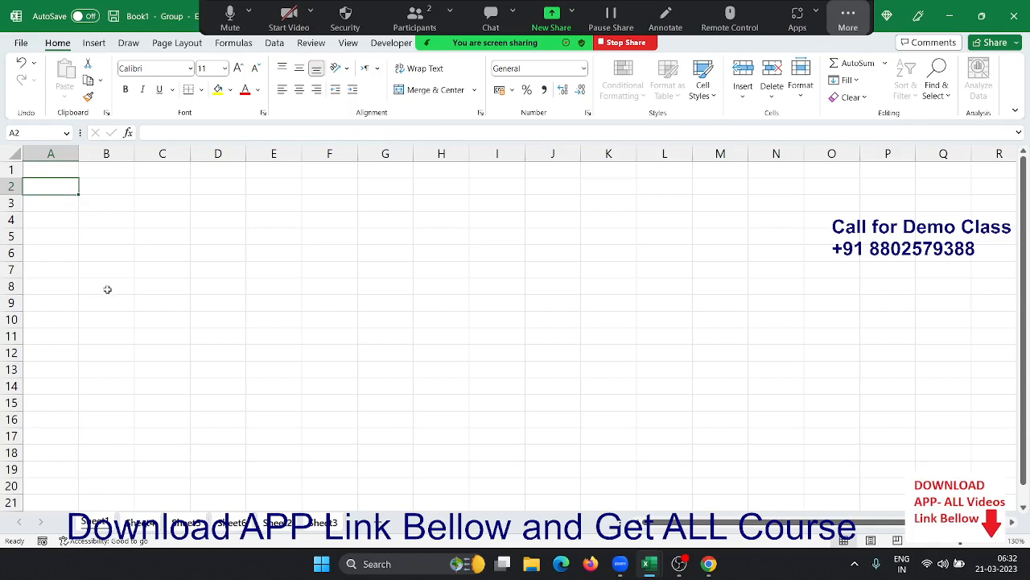
- Enter the label Date in A2 and today's date 21-03-2023 in B2
{"action": "type", "text": "Date"}
{"action": "key", "text": "Tab"}
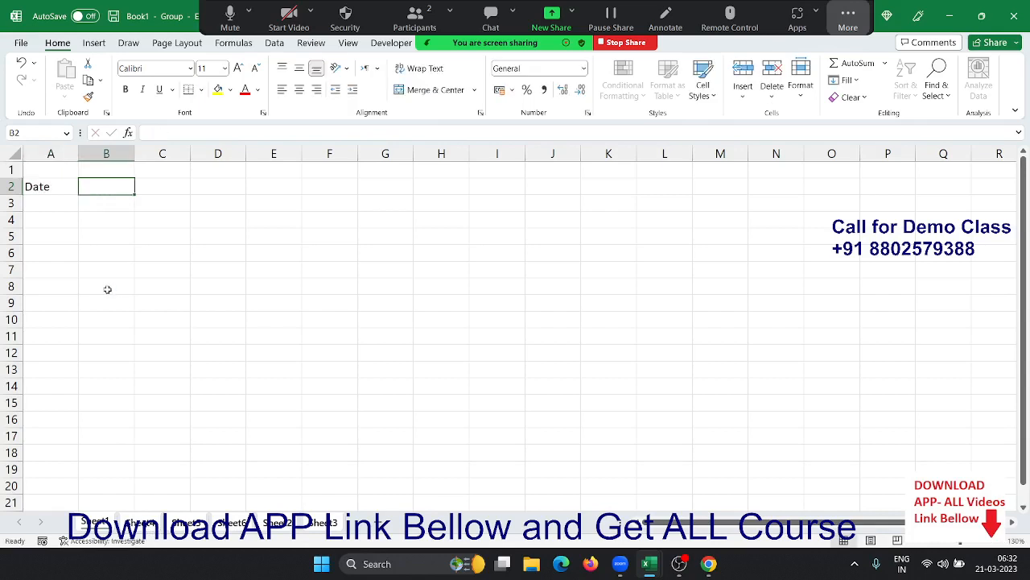
{"action": "key", "text": "ctrl+shift+semicolon"}
{"action": "key", "text": "Return"}
{"action": "key", "text": "Up"}
{"action": "key", "text": "Right"}
{"action": "key", "text": "ctrl+semicolon"}
{"action": "key", "text": "Up"}
{"action": "key", "text": "Down"}
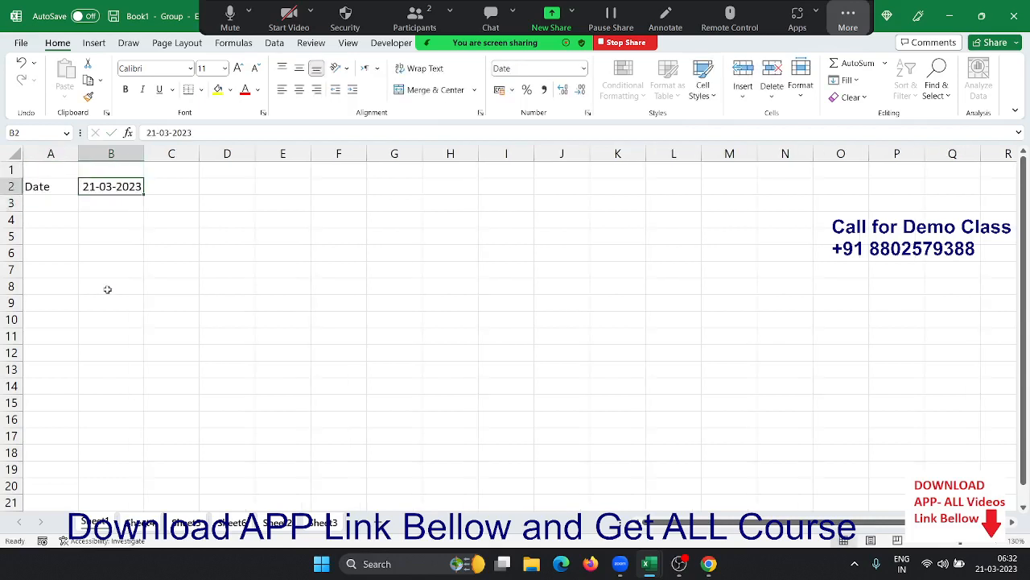
- Confirm every sheet shows the Date entry, then regroup all six sheets
{"action": "left_click", "coordinate": [146, 525]}
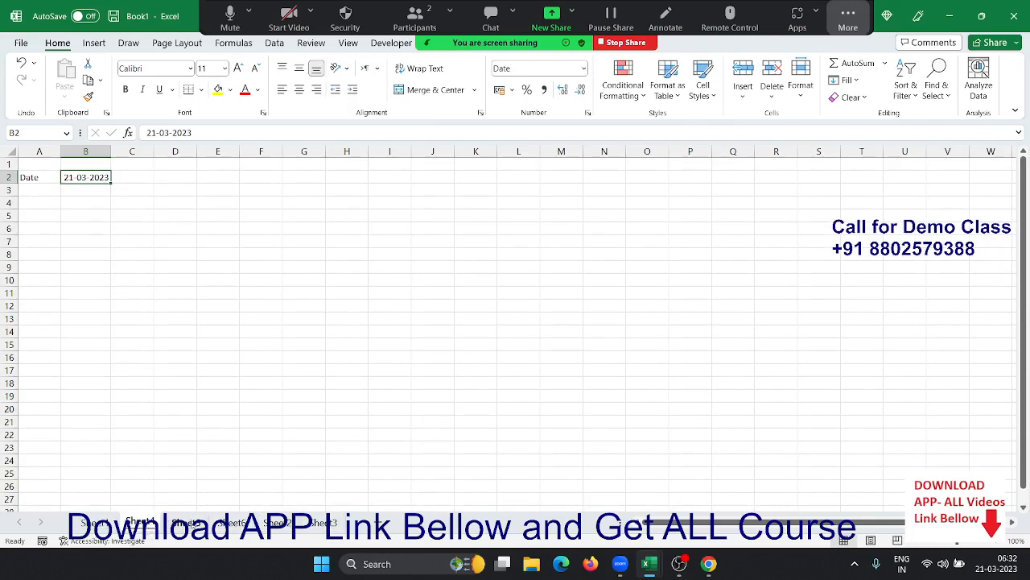
{"action": "left_click", "coordinate": [186, 523]}
{"action": "left_click", "coordinate": [225, 523]}
{"action": "left_click", "coordinate": [278, 523]}
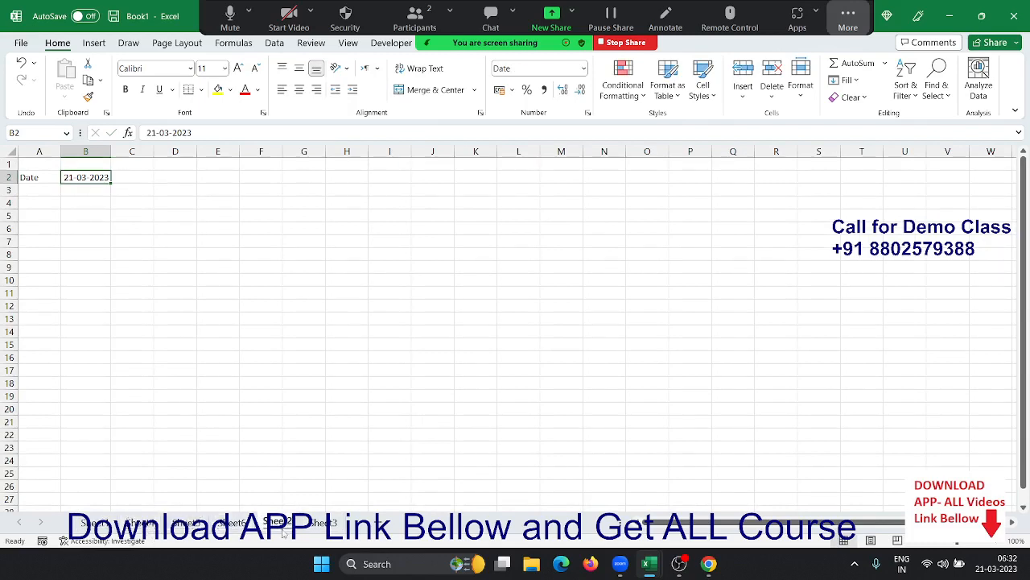
{"action": "left_click", "coordinate": [323, 523]}
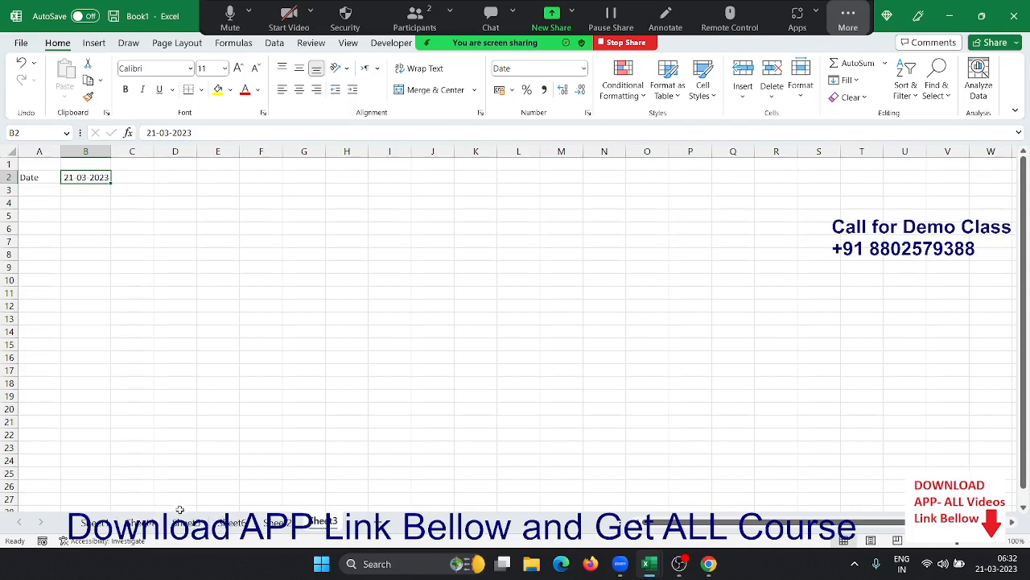
{"action": "left_click", "coordinate": [94, 523]}
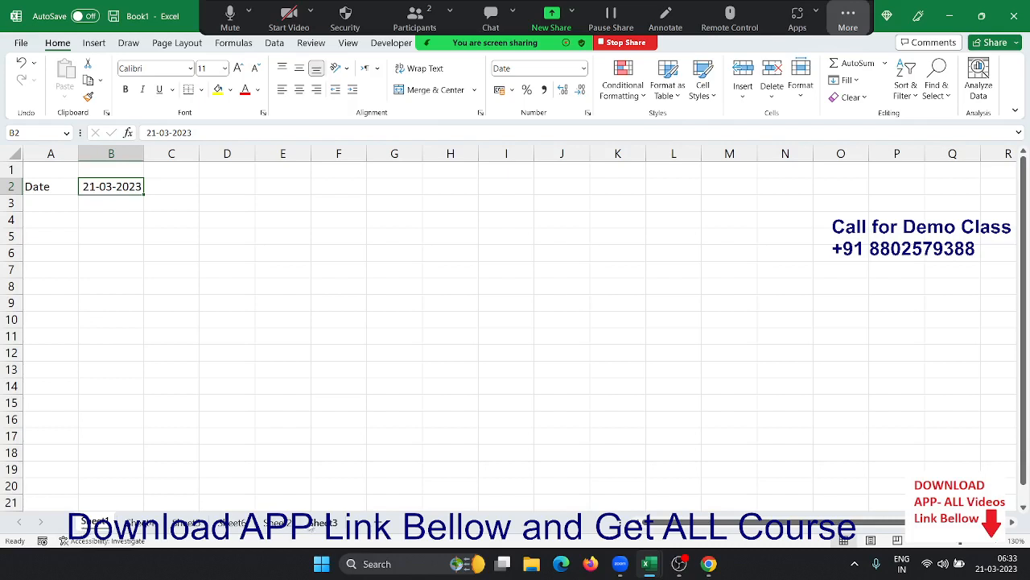
{"action": "left_click", "coordinate": [320, 523], "text": "shift"}
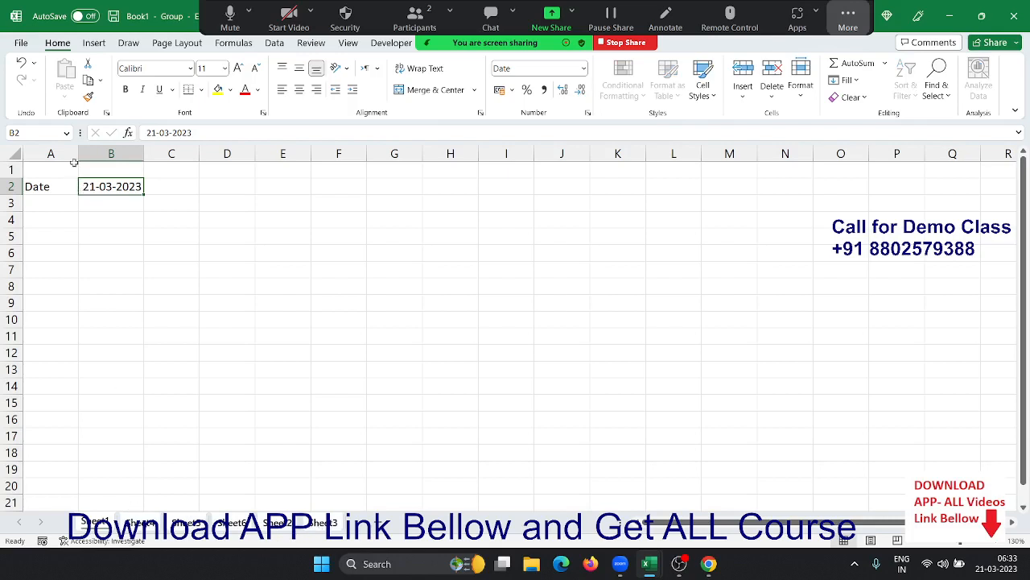
- Fill A2:B2 yellow on the grouped sheets
{"action": "left_click", "coordinate": [97, 217]}
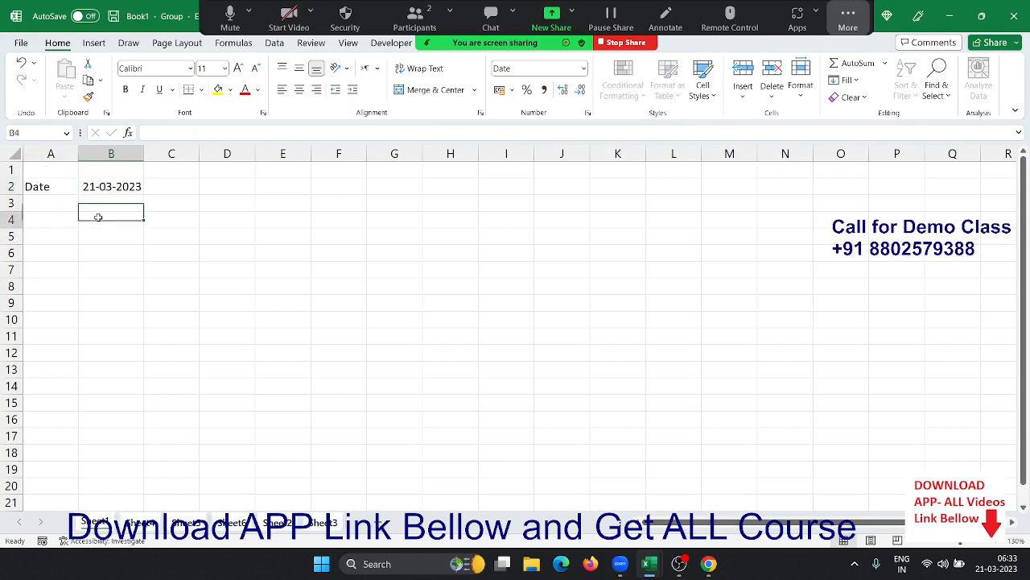
{"action": "left_click", "coordinate": [38, 191]}
{"action": "left_click_drag", "start_coordinate": [74, 192], "coordinate": [92, 188]}
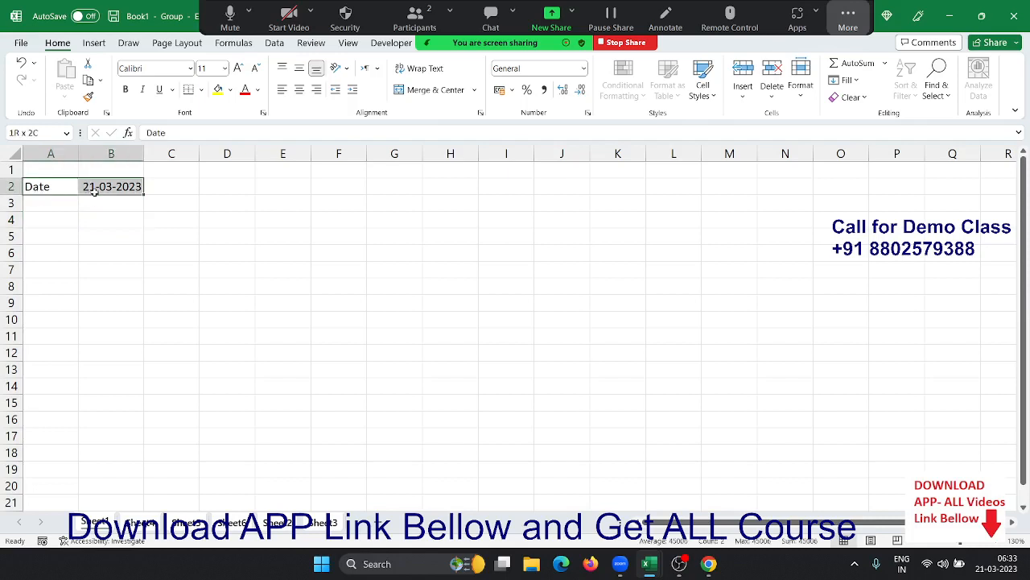
{"action": "left_click", "coordinate": [217, 89]}
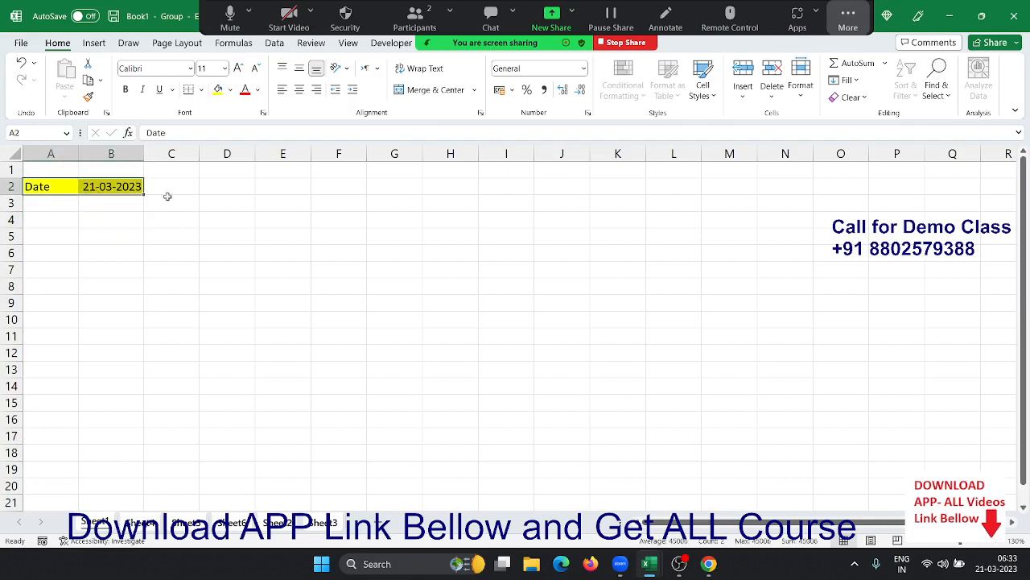
- Ungroup and check that Sheets 4, 5, 6, 2 and 3 show the yellow fill
{"action": "left_click", "coordinate": [143, 524]}
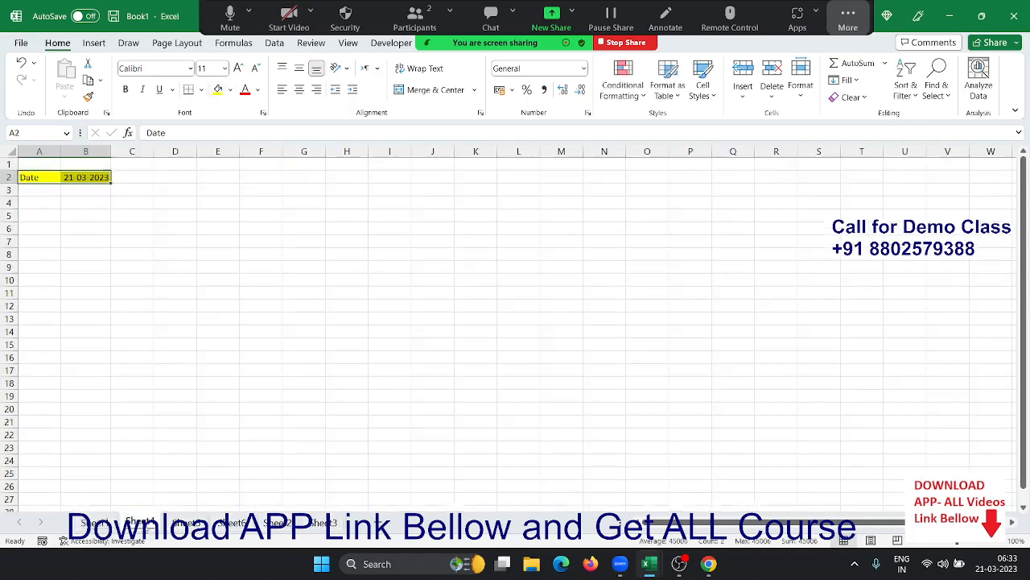
{"action": "left_click", "coordinate": [186, 523]}
{"action": "left_click", "coordinate": [230, 524]}
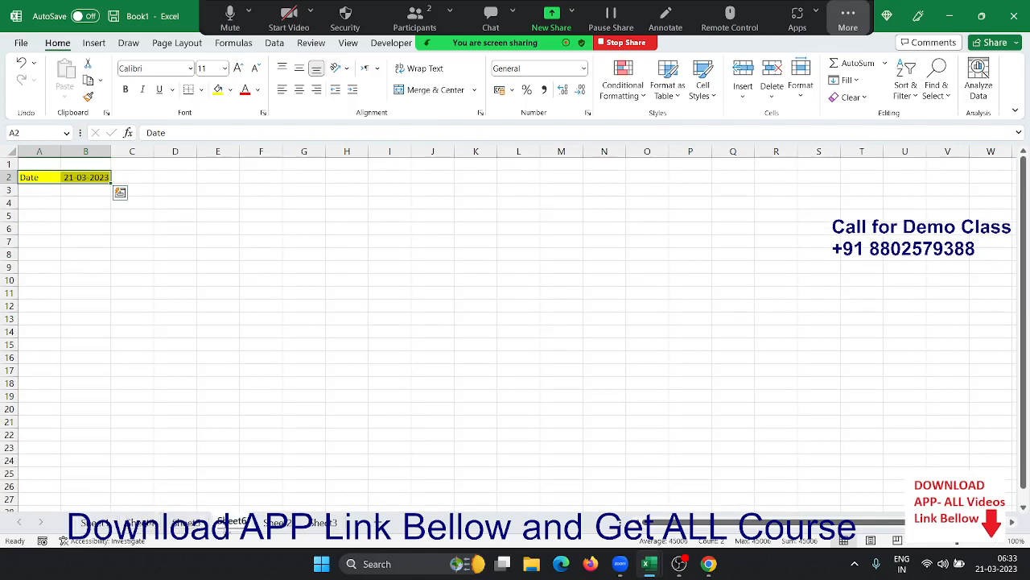
{"action": "left_click", "coordinate": [276, 523]}
{"action": "left_click", "coordinate": [323, 523]}
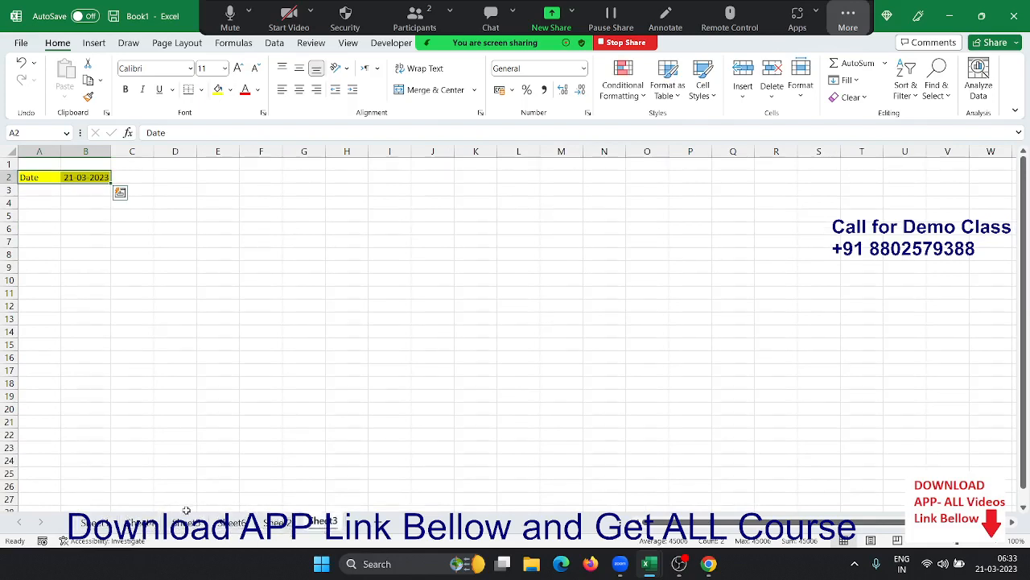
{"action": "left_click", "coordinate": [94, 521]}
{"action": "left_click", "coordinate": [69, 299]}
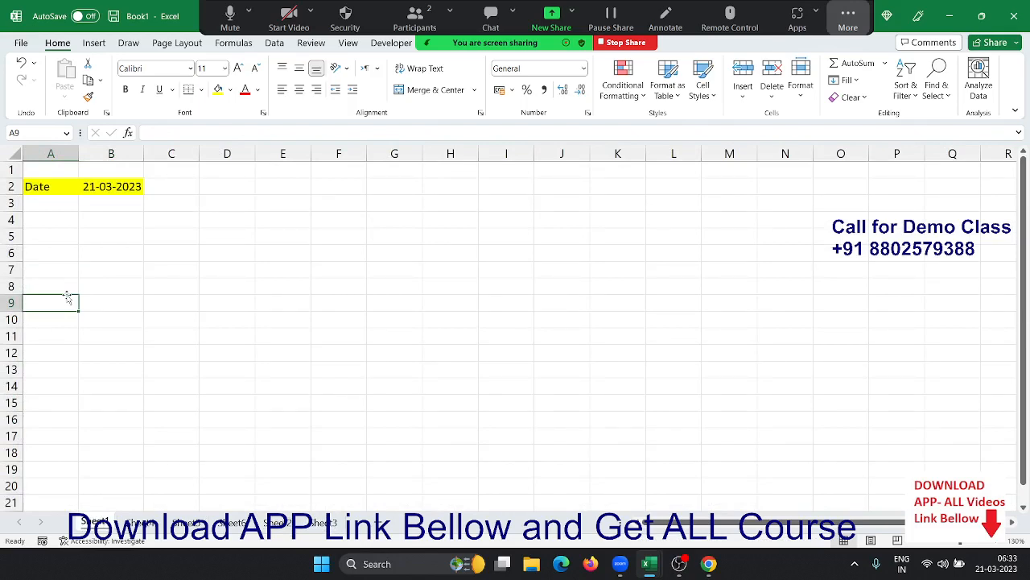
- Group Sheet5 and Sheet2 with Sheet1 and type the label Time in A5
{"action": "left_click", "coordinate": [38, 256]}
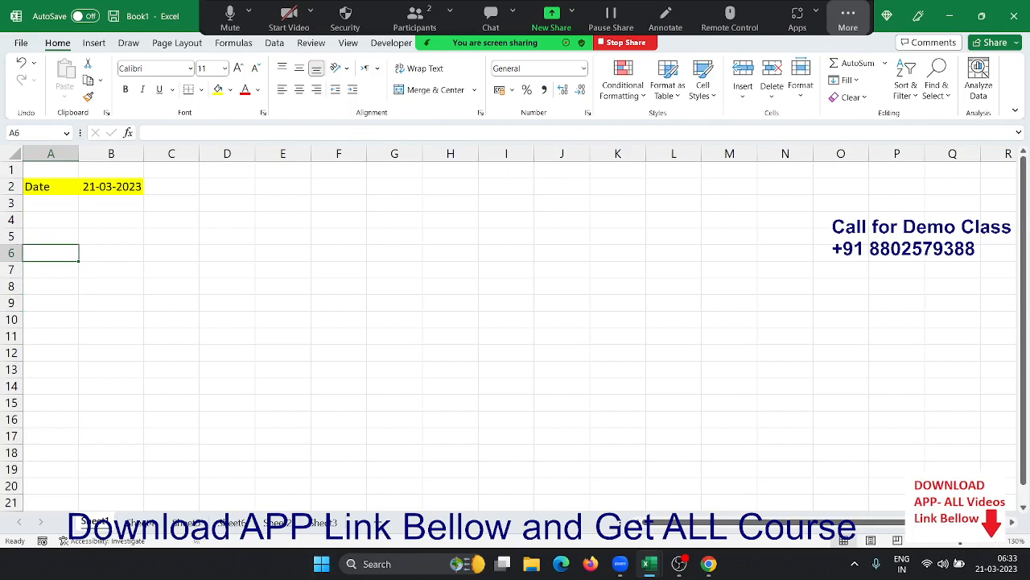
{"action": "left_click", "coordinate": [185, 524], "text": "ctrl"}
{"action": "left_click", "coordinate": [275, 524], "text": "ctrl"}
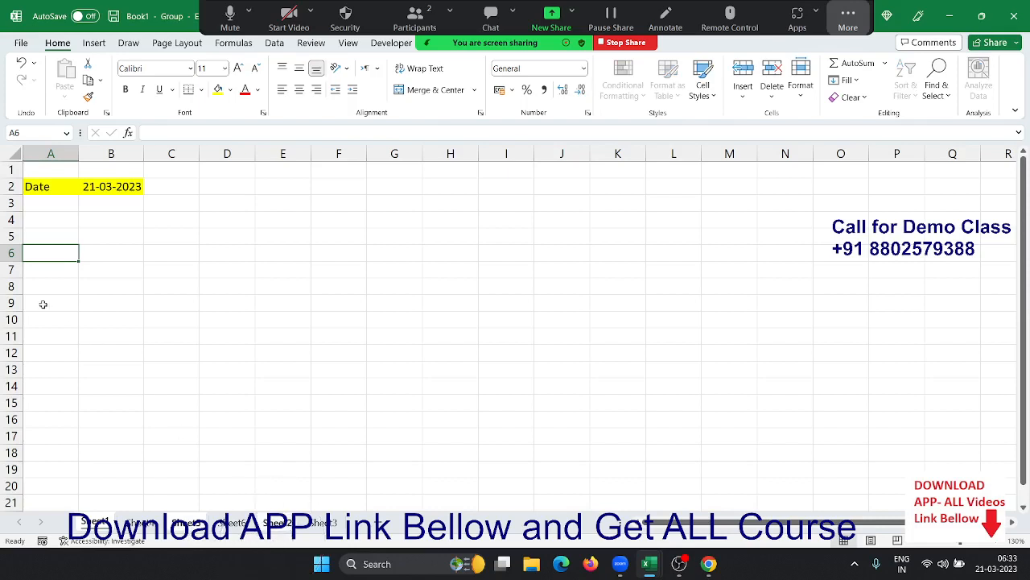
{"action": "left_click", "coordinate": [57, 234]}
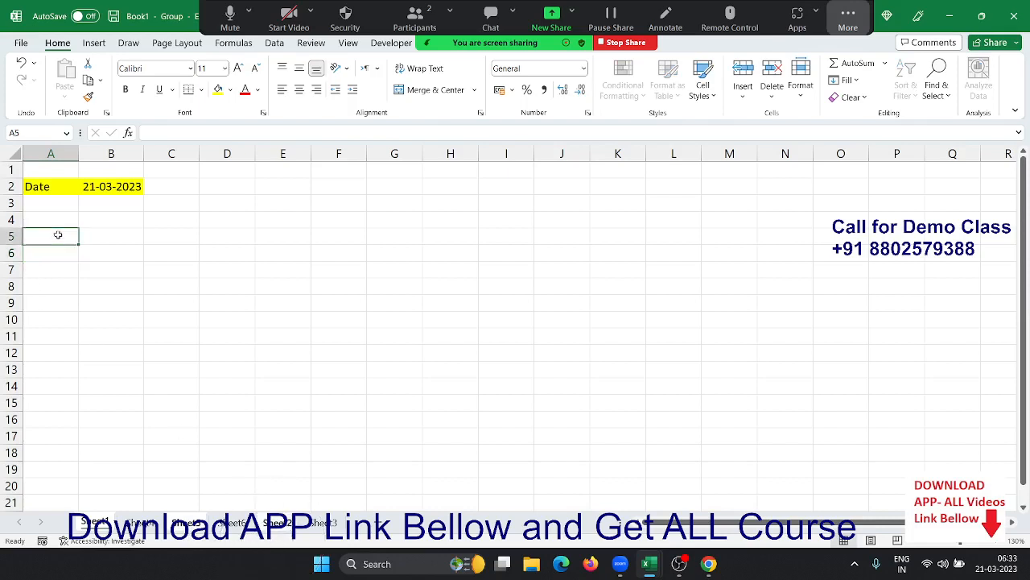
{"action": "type", "text": "Time"}
{"action": "key", "text": "Return"}
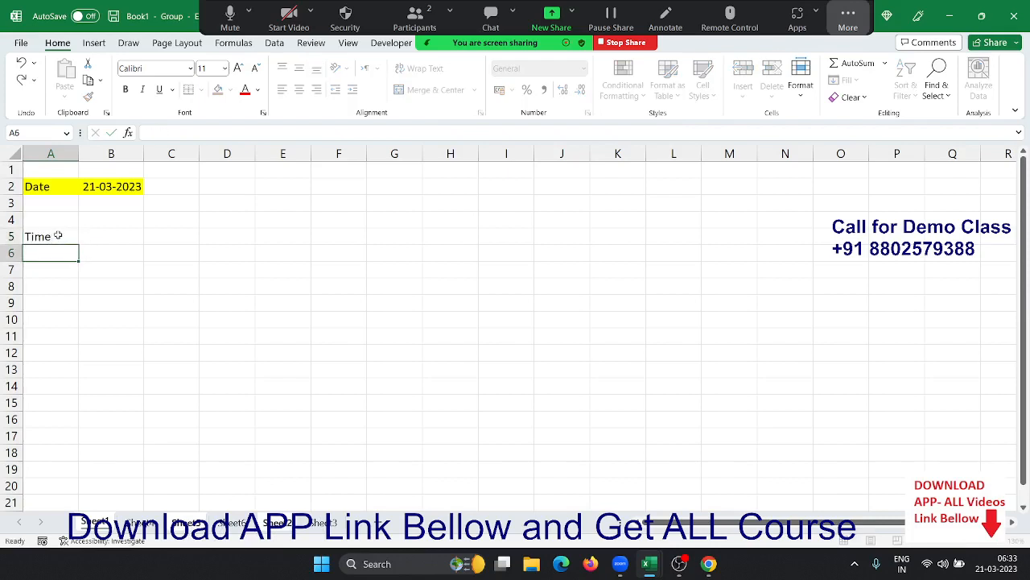
- Insert the current time 06:33 into B5
{"action": "left_click", "coordinate": [58, 234]}
{"action": "key", "text": "Tab"}
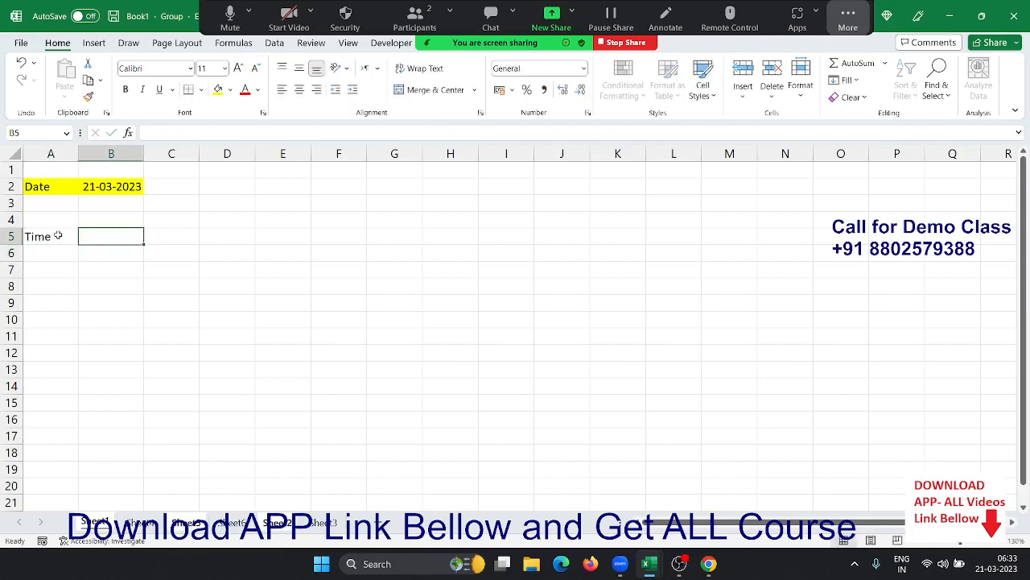
{"action": "key", "text": "ctrl+shift+semicolon"}
{"action": "key", "text": "Return"}
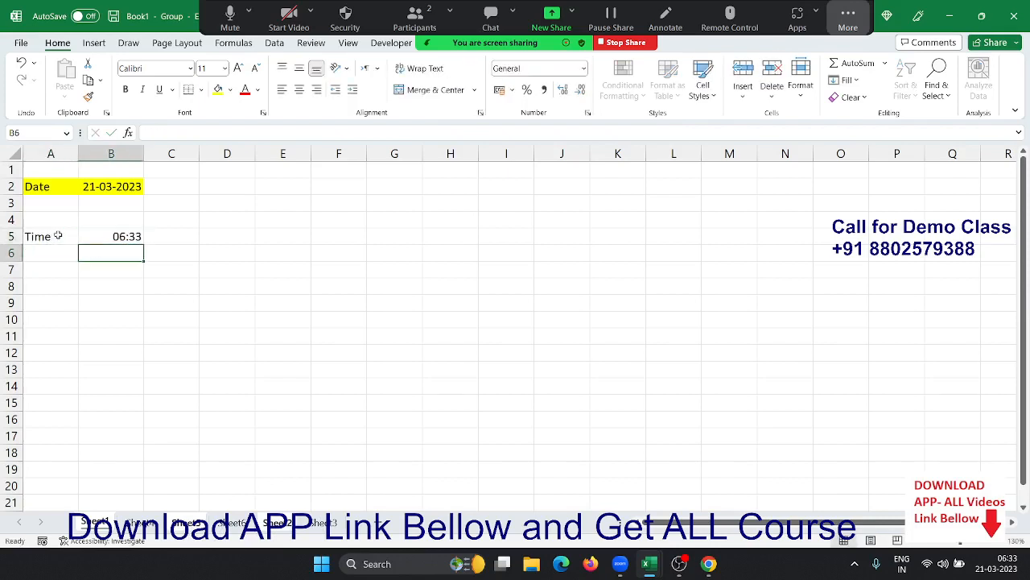
{"action": "key", "text": "Up"}
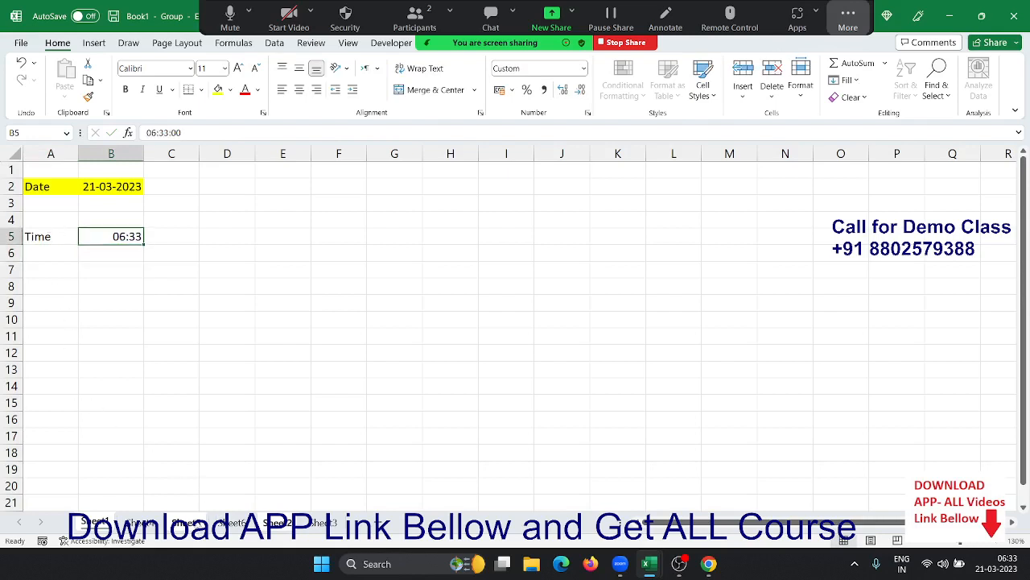
- Review each sheet to see which ones received the Time entry
{"action": "left_click", "coordinate": [133, 523]}
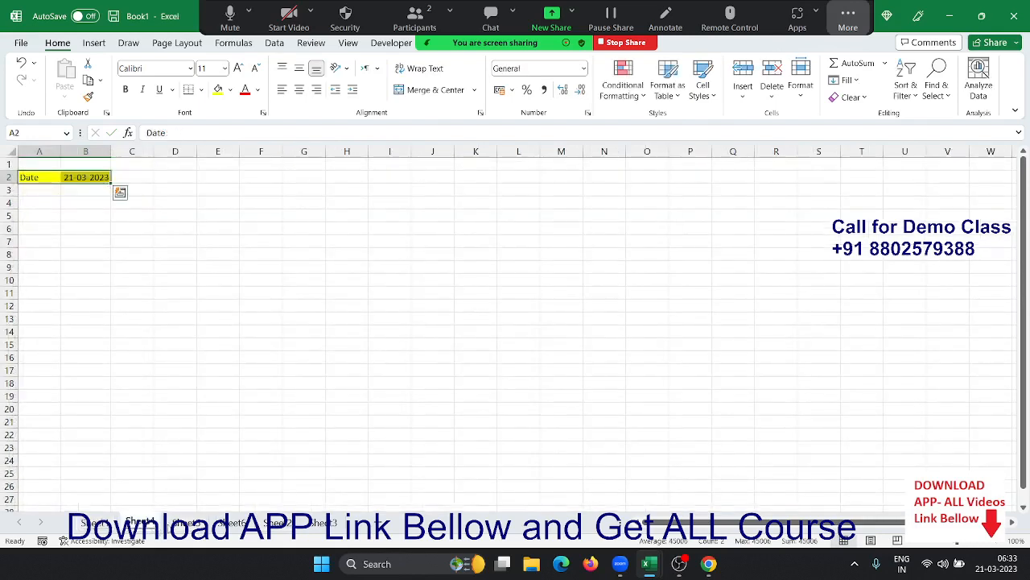
{"action": "left_click", "coordinate": [191, 524]}
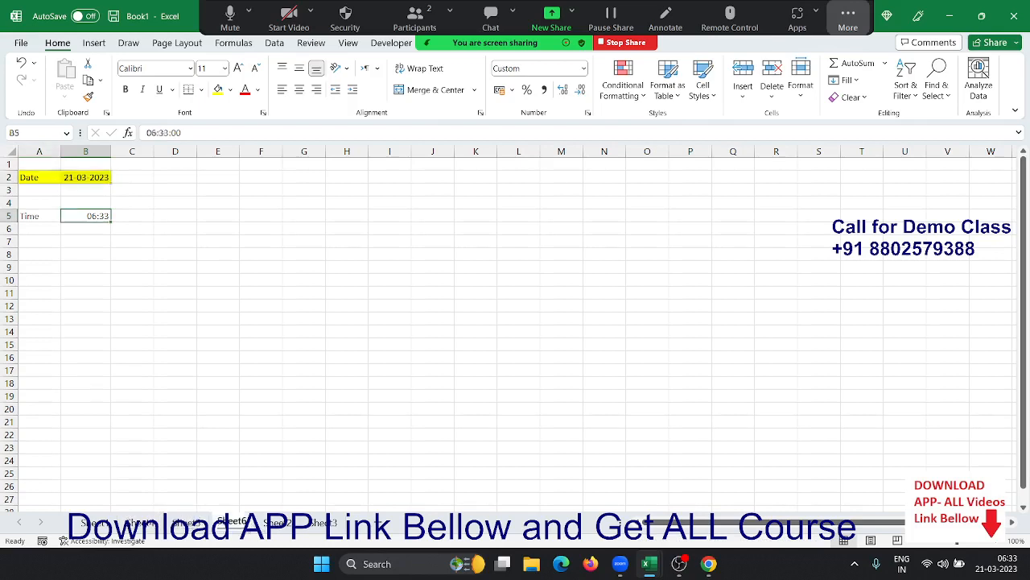
{"action": "left_click", "coordinate": [278, 522]}
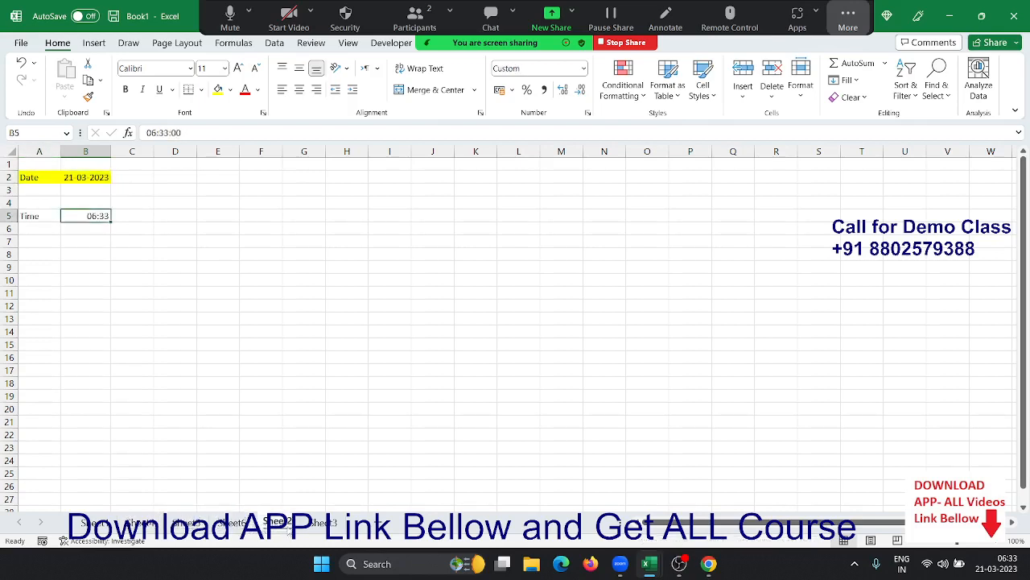
{"action": "left_click", "coordinate": [322, 523]}
{"action": "left_click", "coordinate": [475, 332]}
{"action": "left_click", "coordinate": [501, 345]}
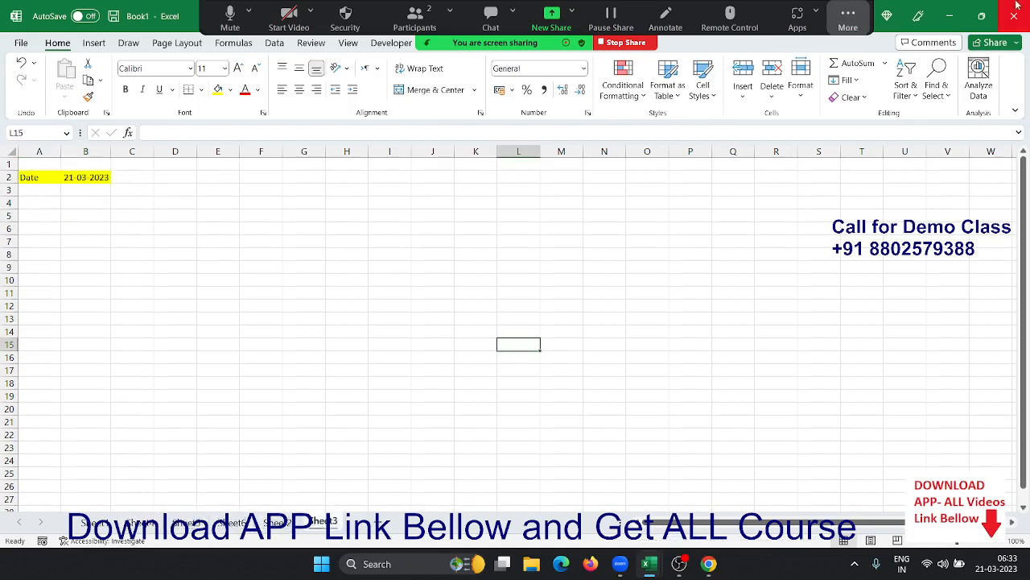
- Close Book1 and discard its changes with Don't Save
{"action": "left_click", "coordinate": [1016, 6]}
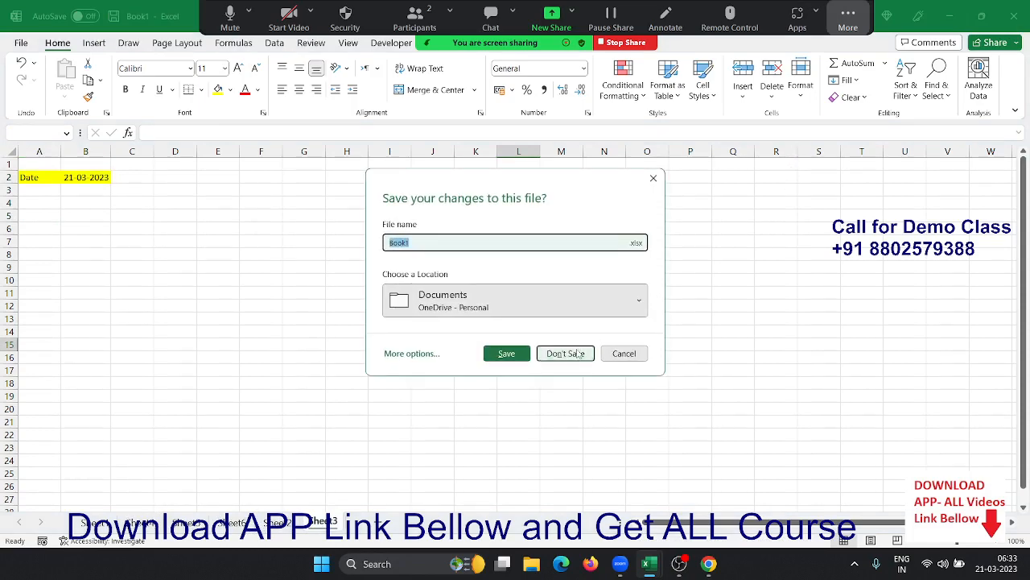
{"action": "left_click", "coordinate": [577, 346]}
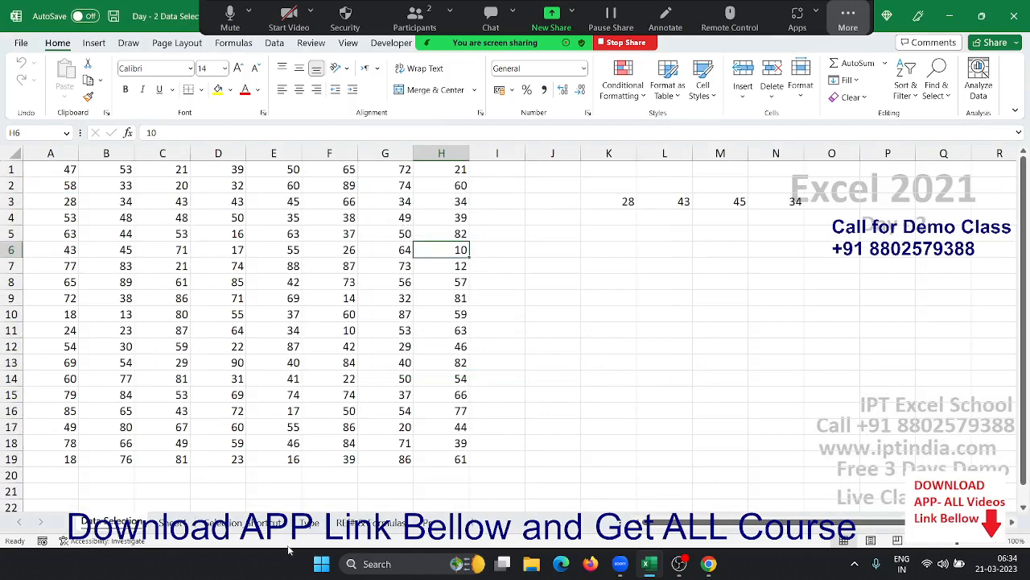
- Browse the Selection Shortcut sheet's movement-shortcut table, then switch to the Type sheet
{"action": "left_click", "coordinate": [244, 522]}
{"action": "left_click", "coordinate": [228, 235]}
{"action": "scroll", "coordinate": [226, 233], "scroll_direction": "up", "scroll_amount": 5}
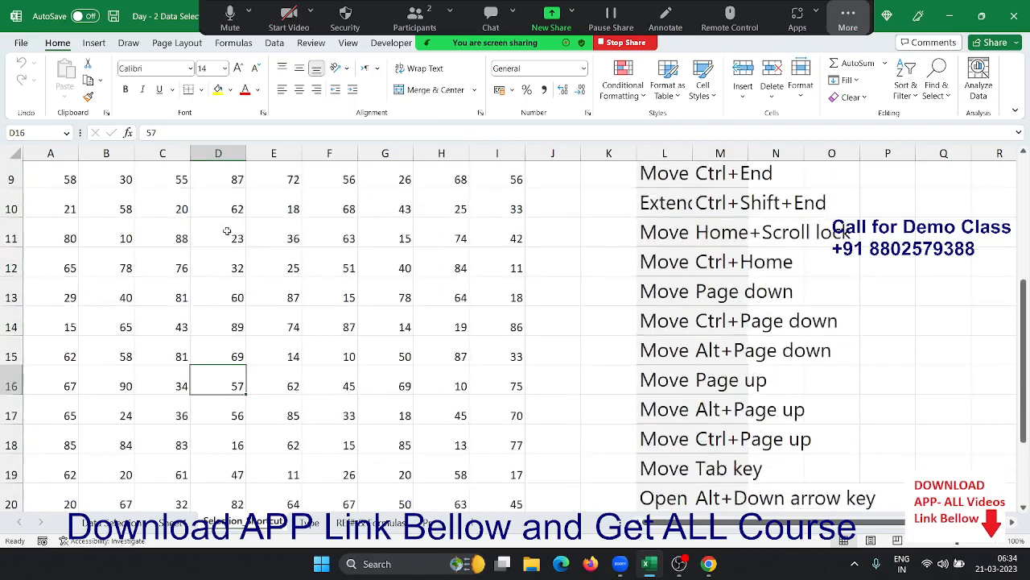
{"action": "left_click", "coordinate": [162, 175]}
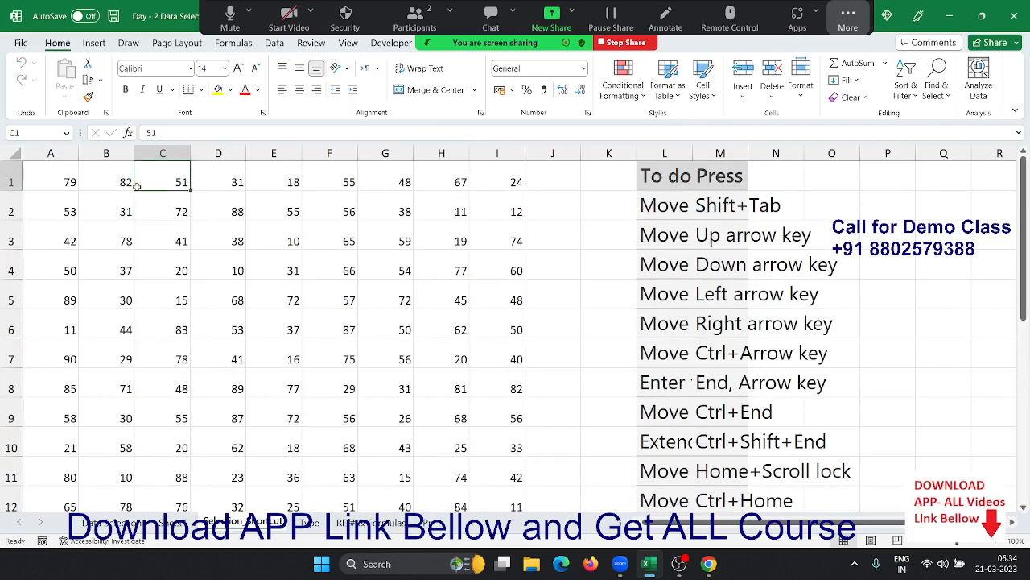
{"action": "left_click", "coordinate": [68, 177]}
{"action": "scroll", "coordinate": [698, 310], "scroll_direction": "down", "scroll_amount": 4}
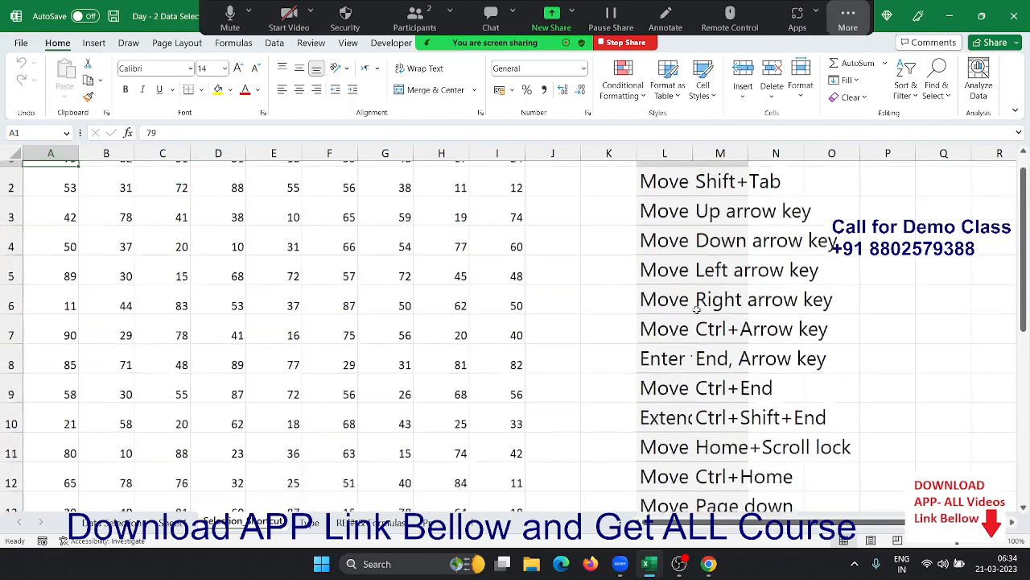
{"action": "scroll", "coordinate": [605, 409], "scroll_direction": "up", "scroll_amount": 3}
{"action": "scroll", "coordinate": [604, 410], "scroll_direction": "up", "scroll_amount": 2}
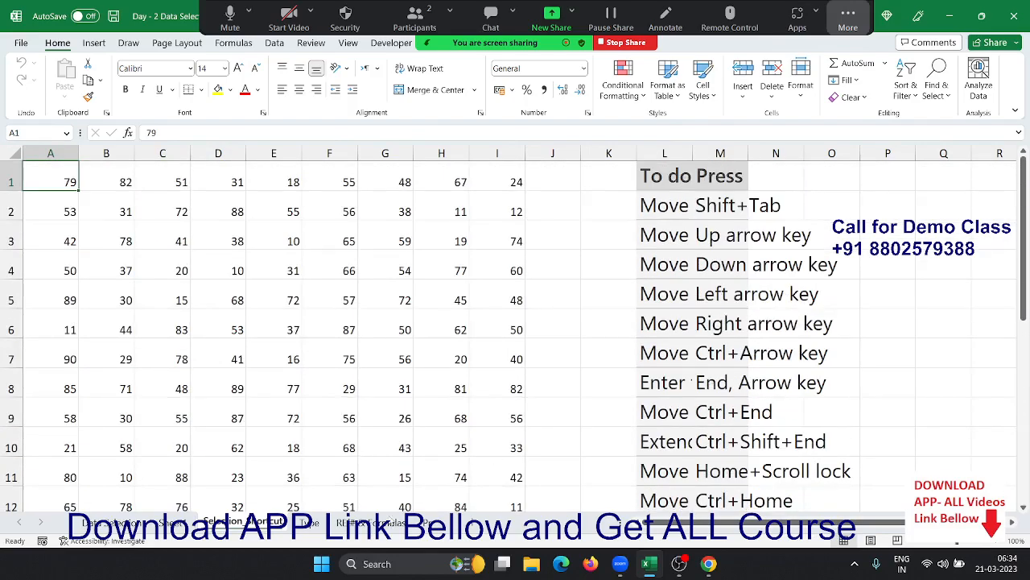
{"action": "left_click", "coordinate": [309, 521]}
- Clear all contents from the Type sheet and return to A1
{"action": "left_click", "coordinate": [16, 165]}
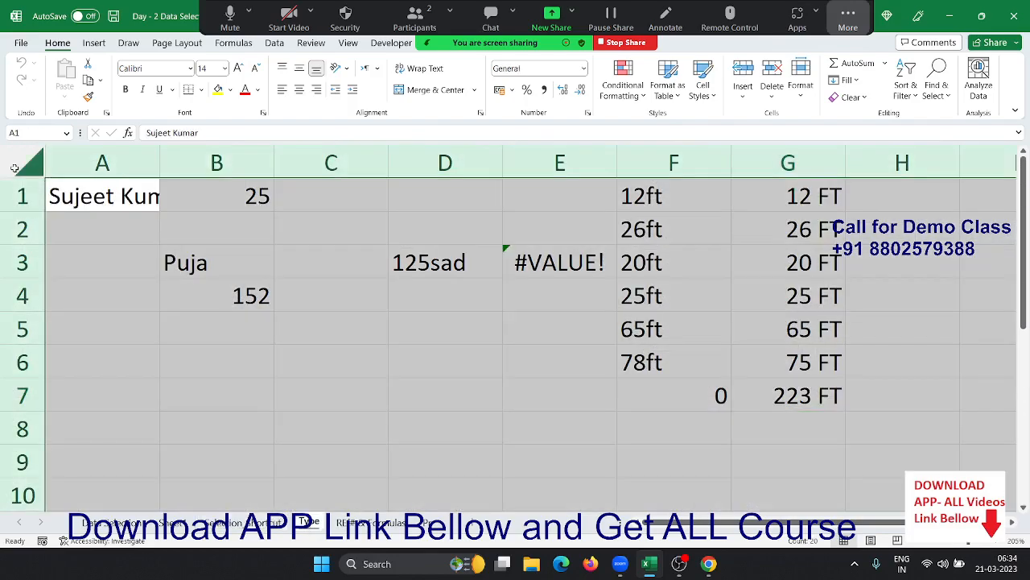
{"action": "key", "text": "Delete"}
{"action": "key", "text": "Up"}
{"action": "key", "text": "Down"}
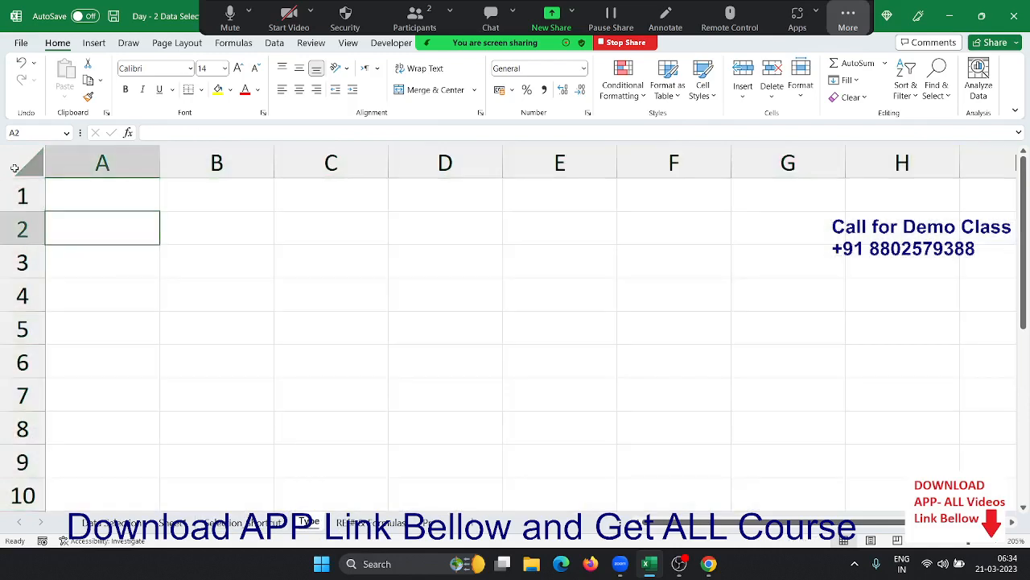
{"action": "key", "text": "Up"}
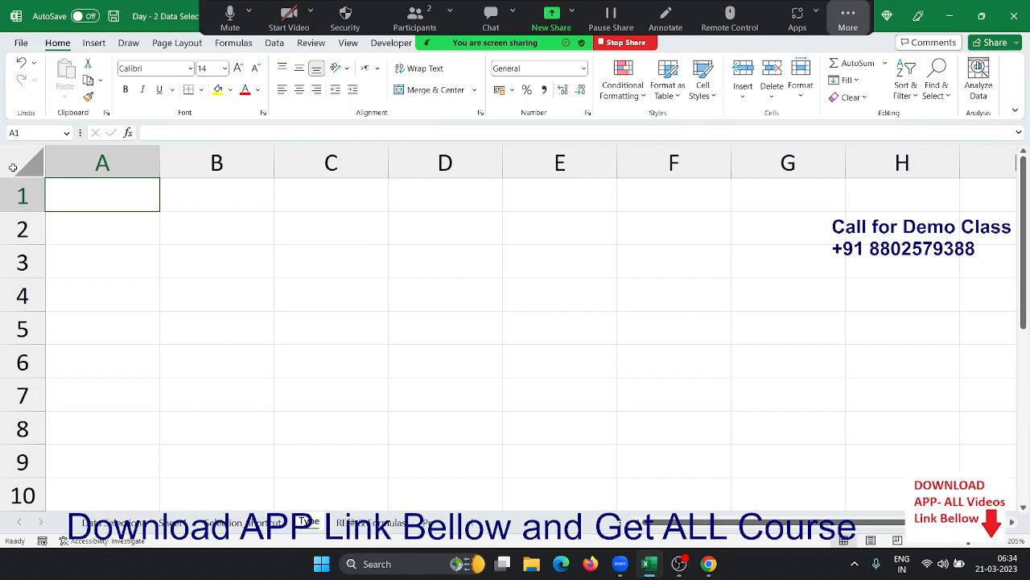
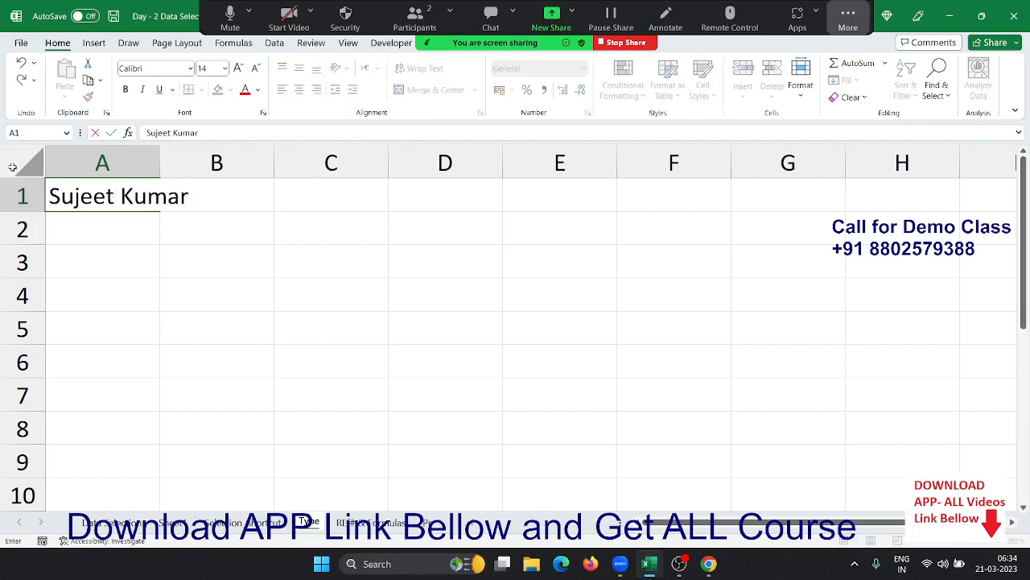
- Enter a person's full name in A1 and the number 500 in B1
{"action": "key", "text": "Return"}
{"action": "key", "text": "shift+Up"}
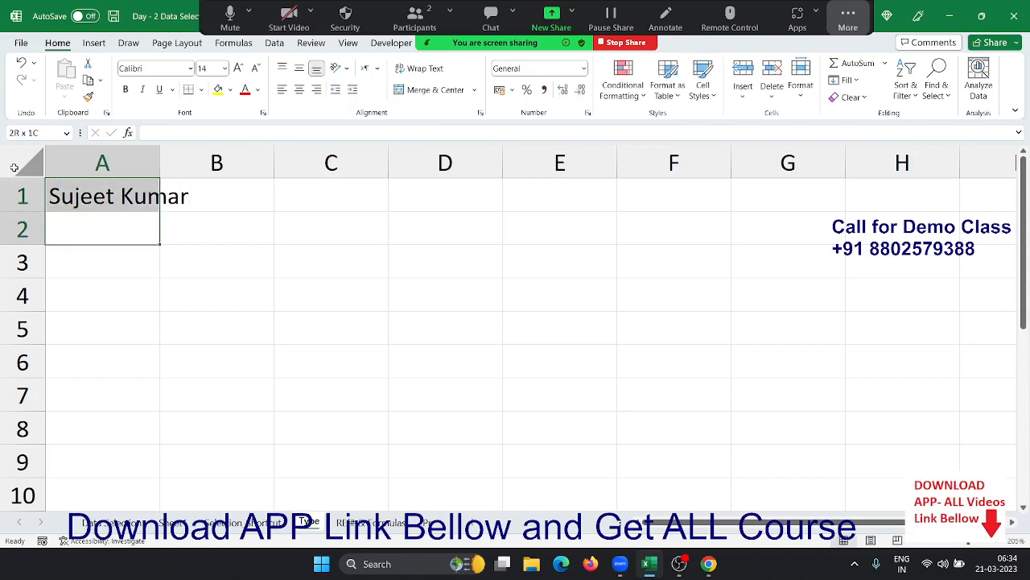
{"action": "key", "text": "Right"}
{"action": "key", "text": "Up"}
{"action": "type", "text": "500"}
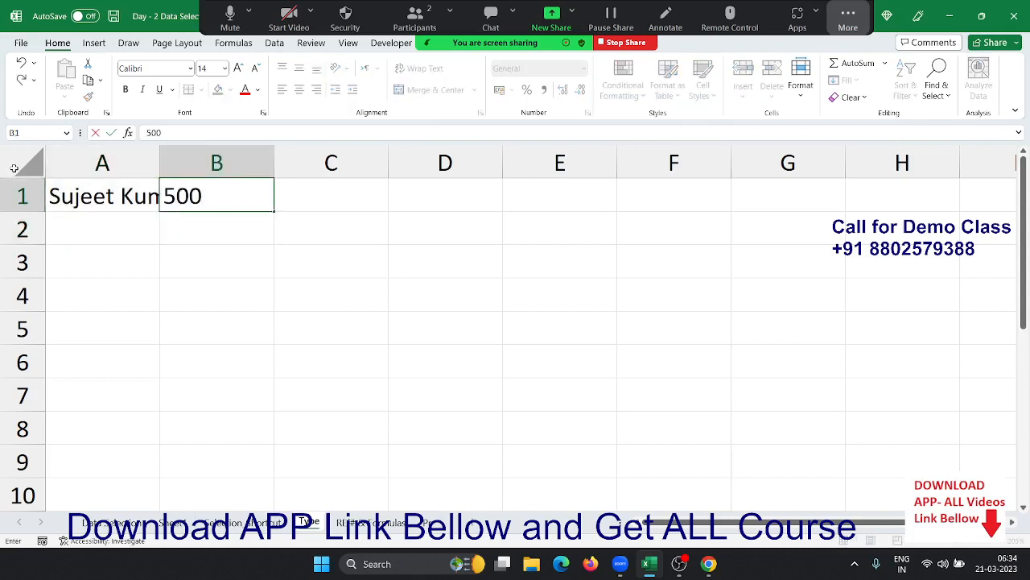
{"action": "key", "text": "Return"}
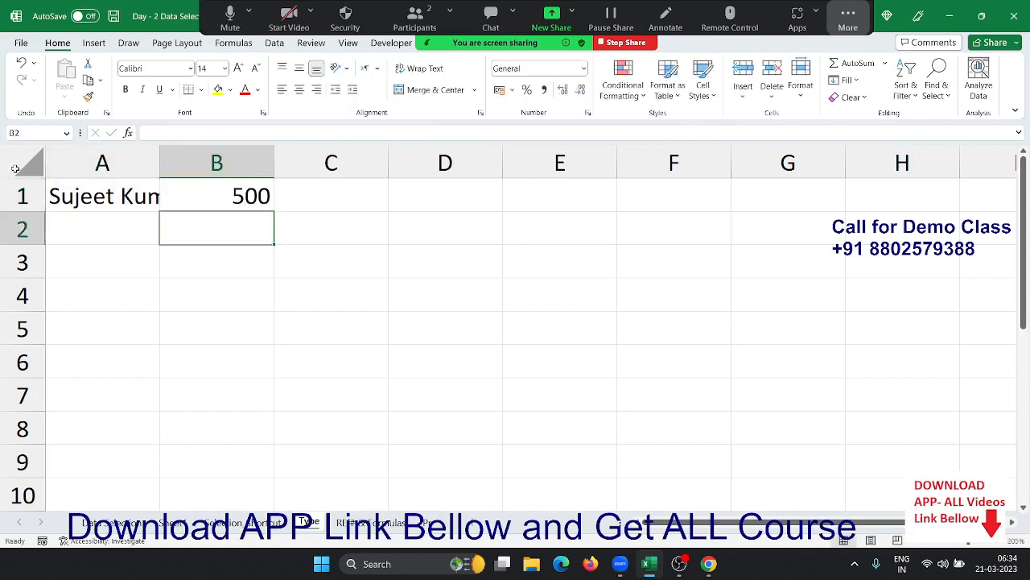
{"action": "key", "text": "Up"}
{"action": "key", "text": "Left"}
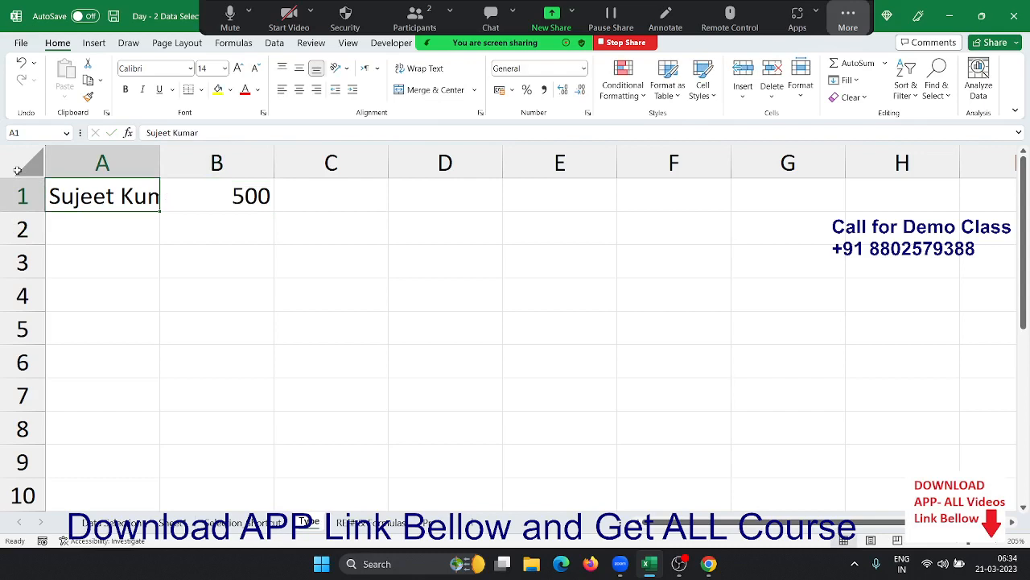
- Drag the column A border wider so A1's full name displays completely
{"action": "double_click", "coordinate": [81, 195]}
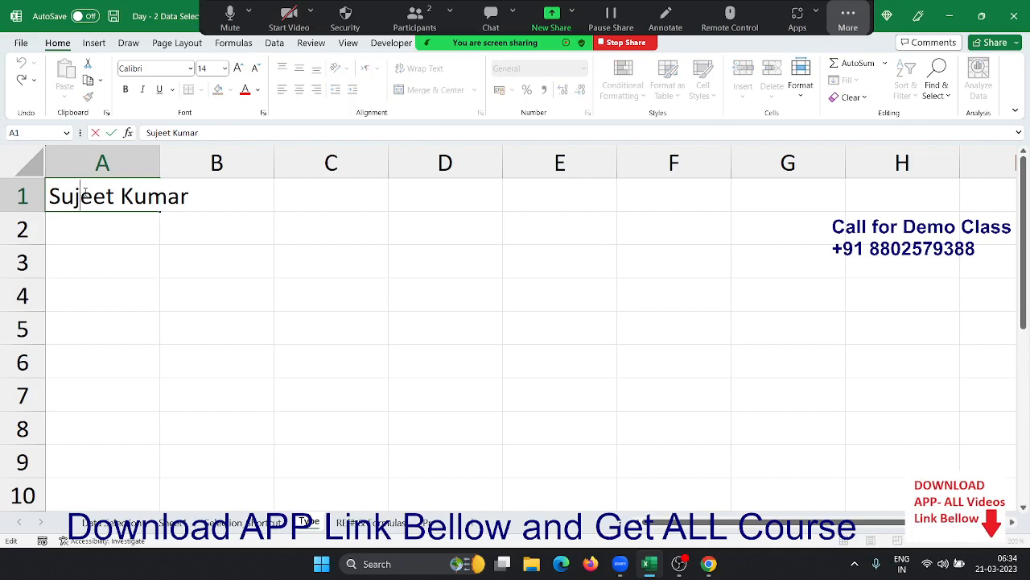
{"action": "key", "text": "Escape"}
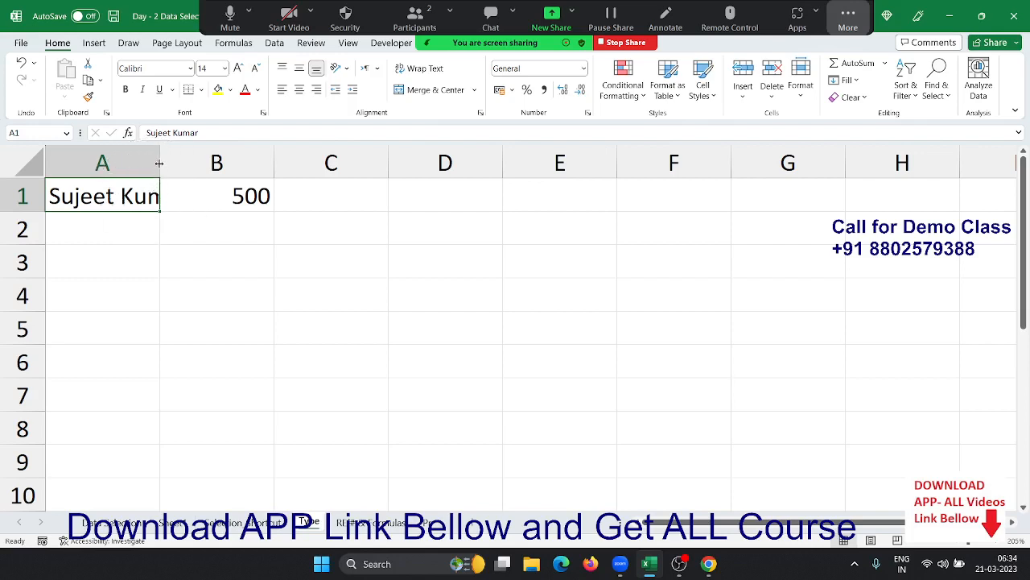
{"action": "left_click_drag", "start_coordinate": [159, 163], "coordinate": [193, 162]}
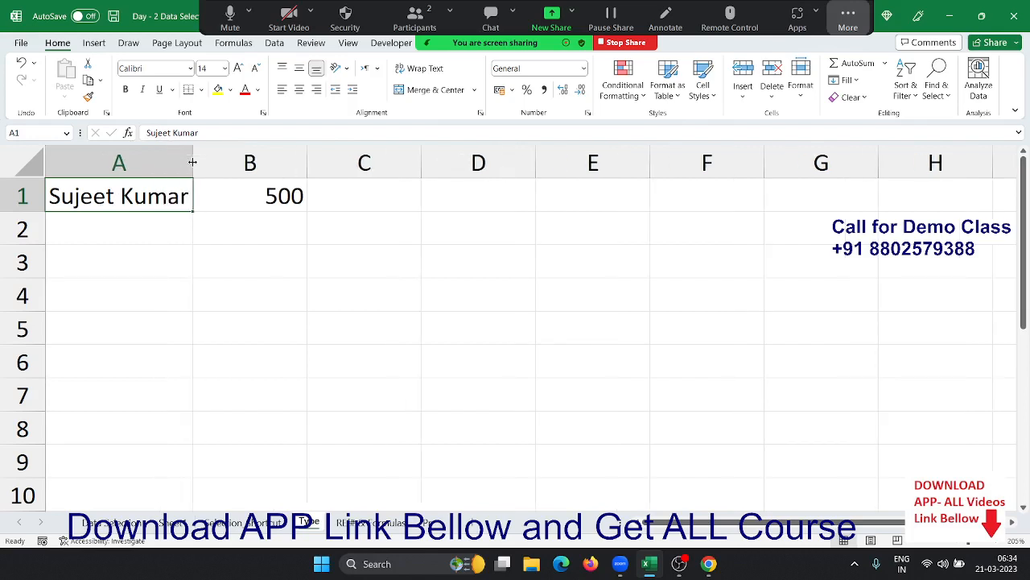
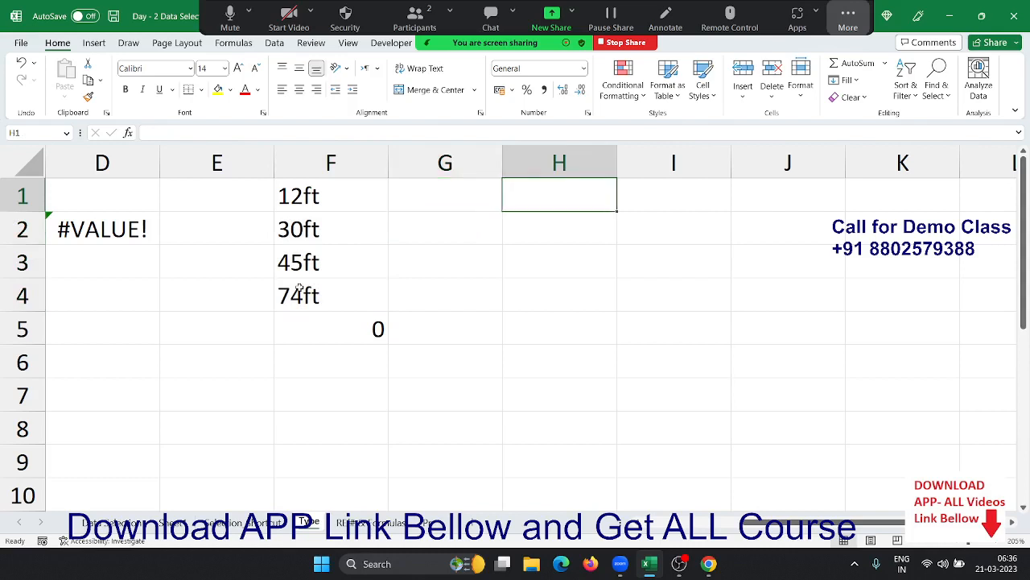
- Enter 12, 30, 45 and 74 in H1:H4
{"action": "type", "text": "12"}
{"action": "key", "text": "Return"}
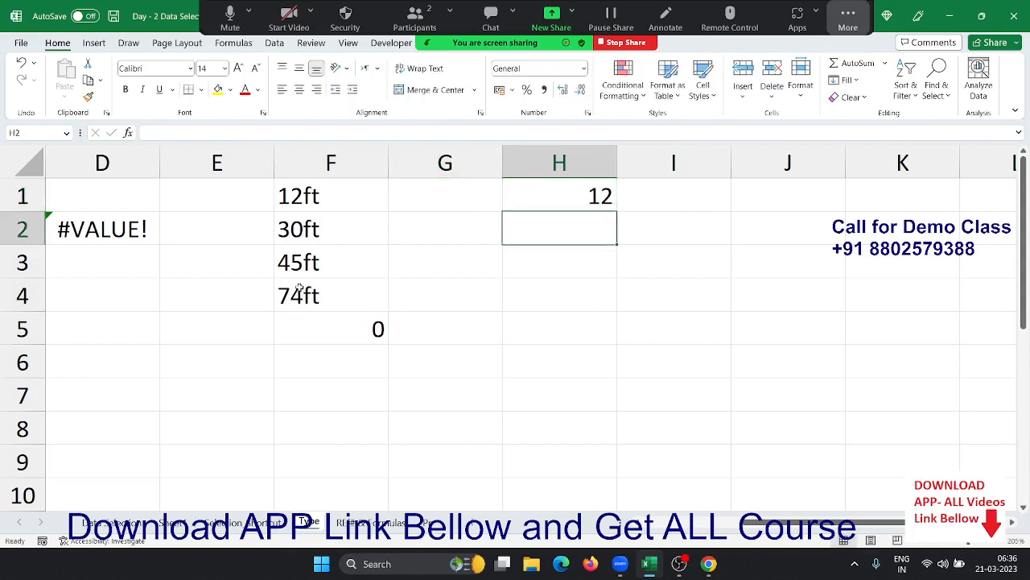
{"action": "type", "text": "30"}
{"action": "key", "text": "Return"}
{"action": "type", "text": "45"}
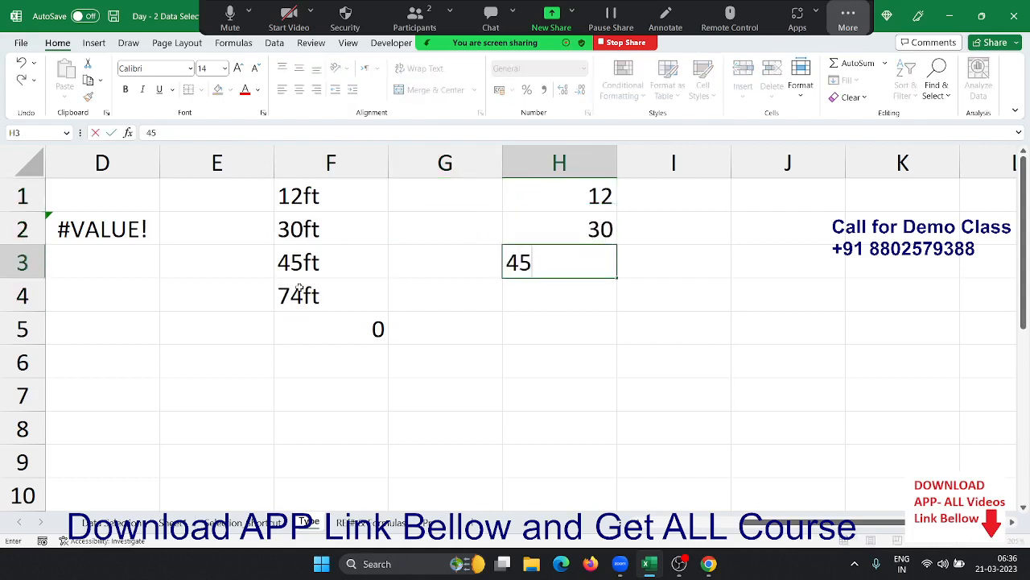
{"action": "key", "text": "Return"}
{"action": "type", "text": "74"}
{"action": "key", "text": "Return"}
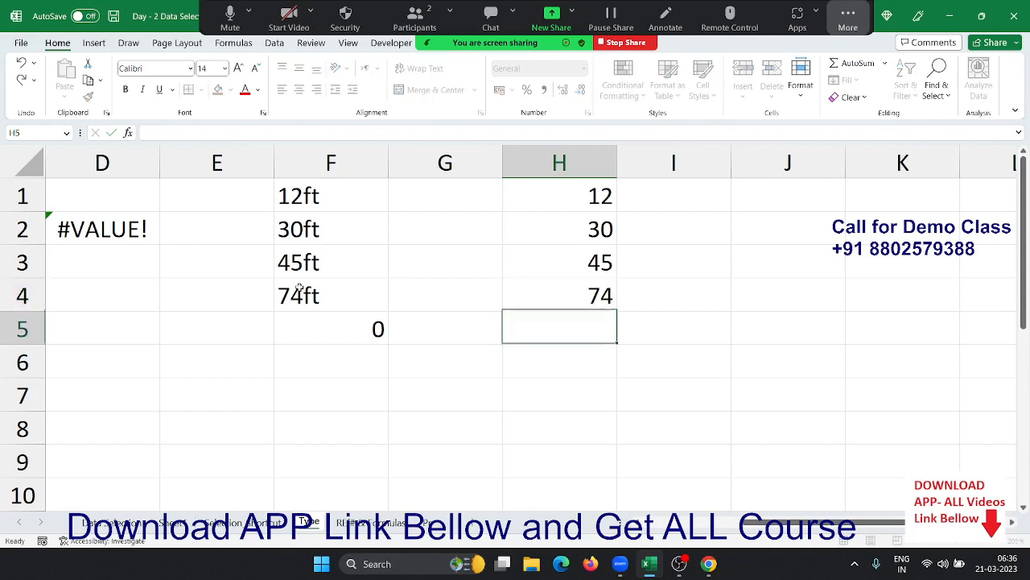
- Apply the custom number format 0 "FT" to H1:H4
{"action": "key", "text": "Up"}
{"action": "key", "text": "shift+Up"}
{"action": "key", "text": "shift+Up"}
{"action": "key", "text": "shift+Up"}
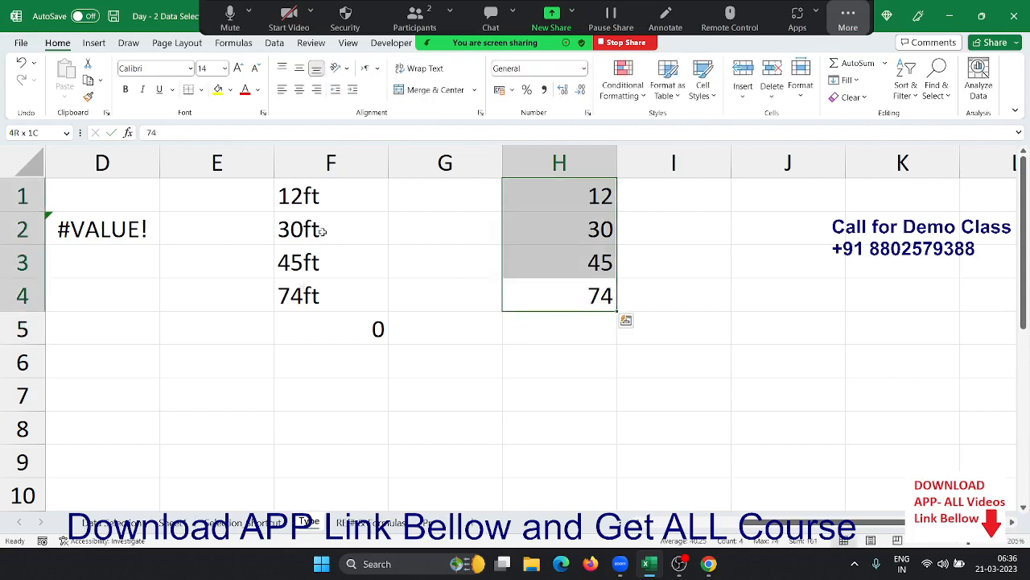
{"action": "key", "text": "ctrl+q"}
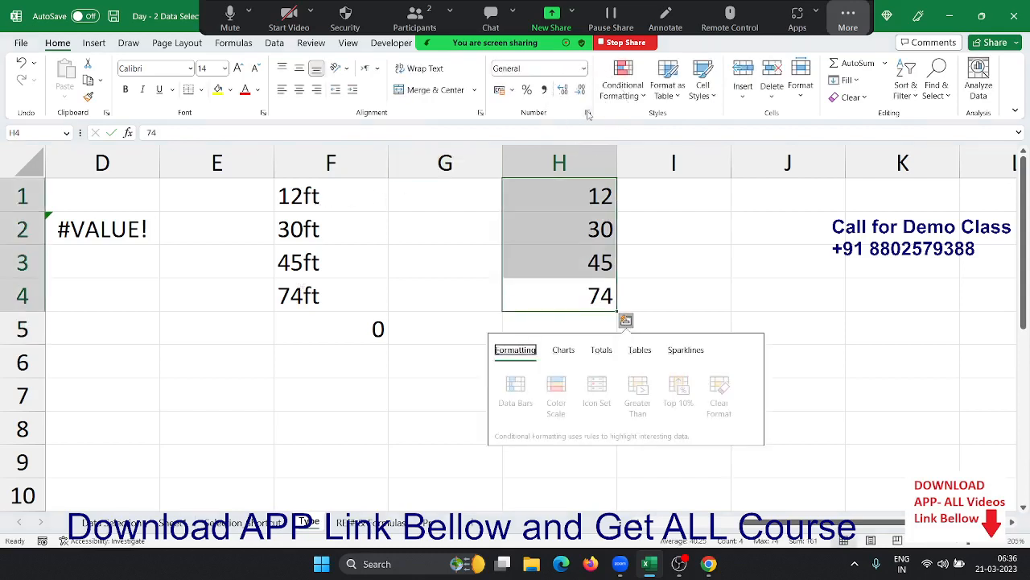
{"action": "left_click", "coordinate": [588, 115]}
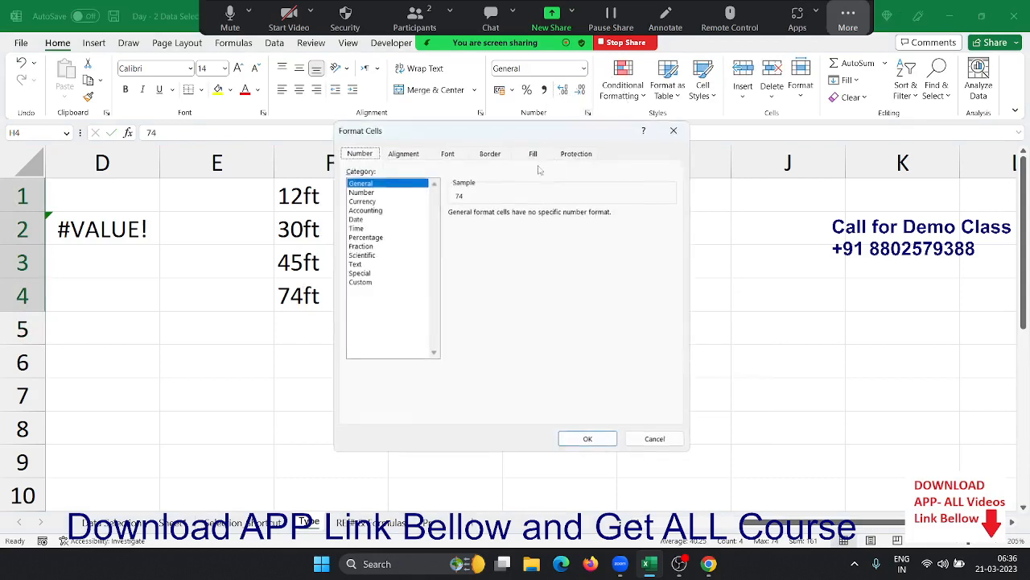
{"action": "left_click", "coordinate": [360, 281]}
{"action": "left_click_drag", "start_coordinate": [511, 134], "coordinate": [292, 142]}
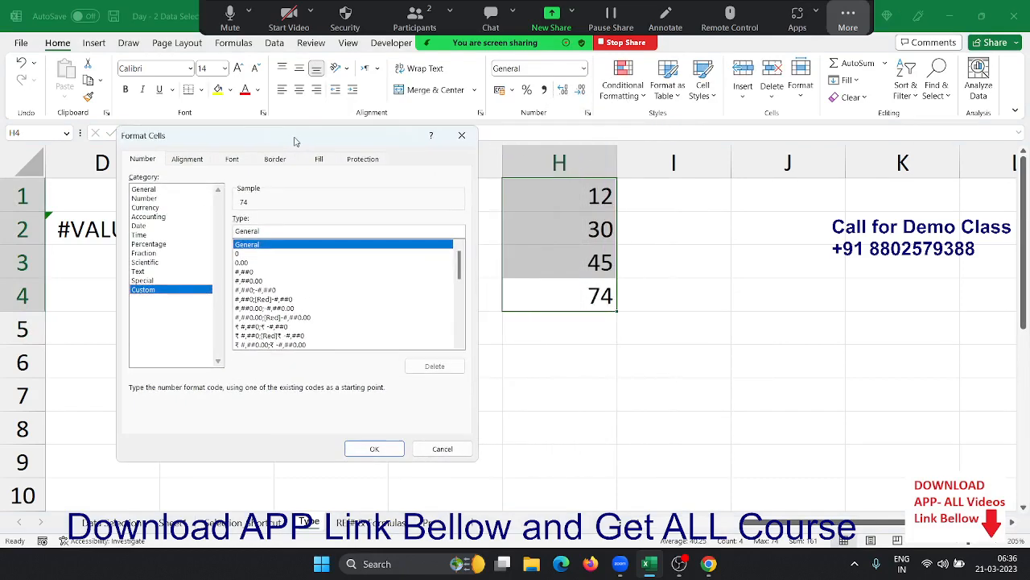
{"action": "double_click", "coordinate": [244, 231]}
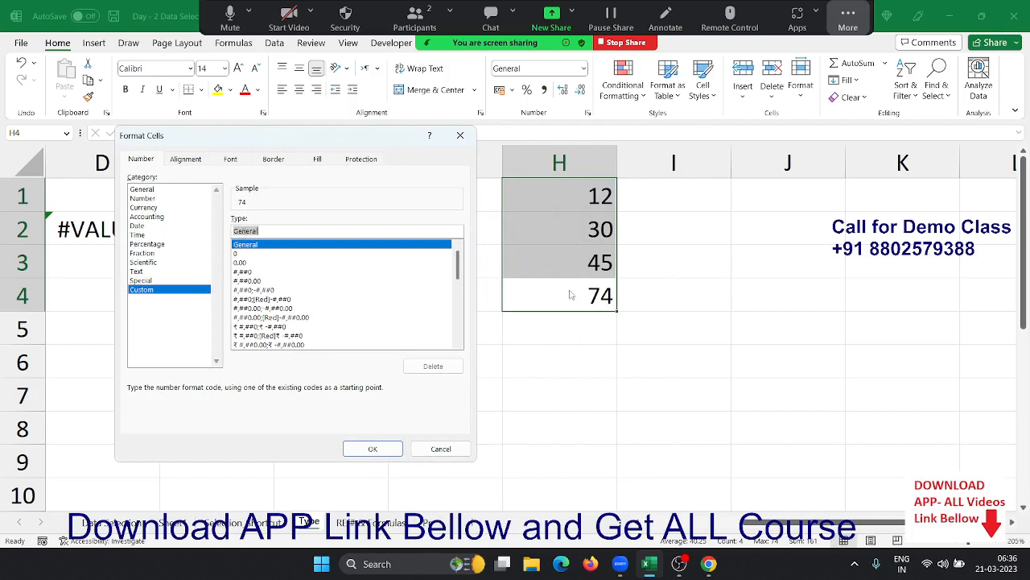
{"action": "type", "text": "0 \"FT"}
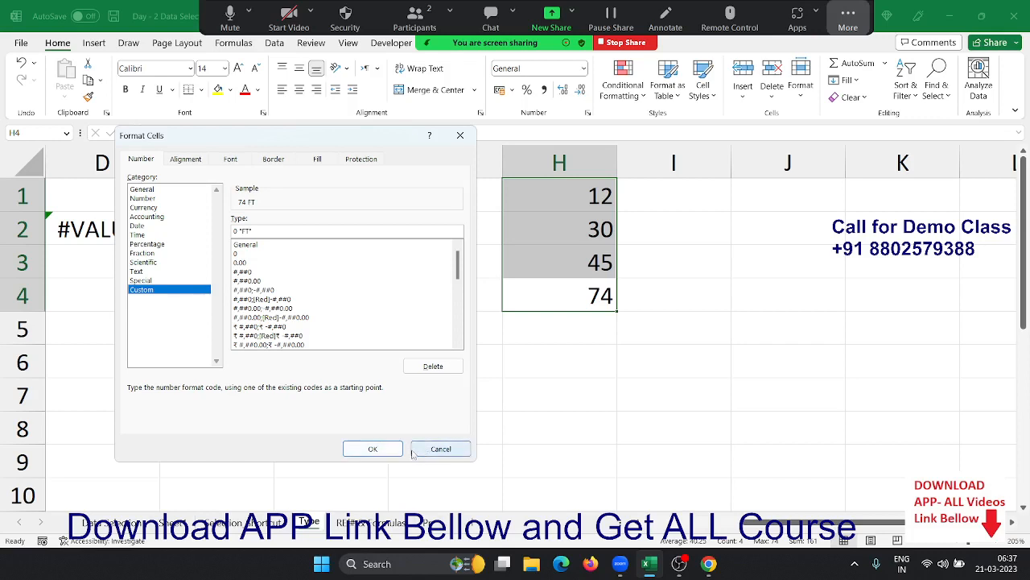
{"action": "left_click", "coordinate": [376, 448]}
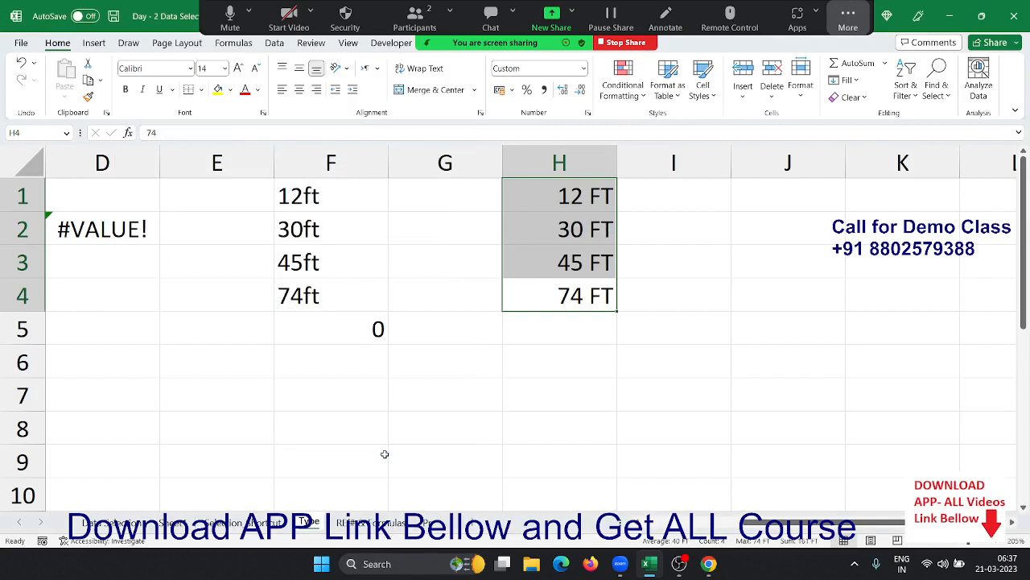
- Check that H1 still stores the plain number behind the FT display
{"action": "key", "text": "Down"}
{"action": "key", "text": "Up"}
{"action": "key", "text": "Up"}
{"action": "key", "text": "Up"}
{"action": "key", "text": "Up"}
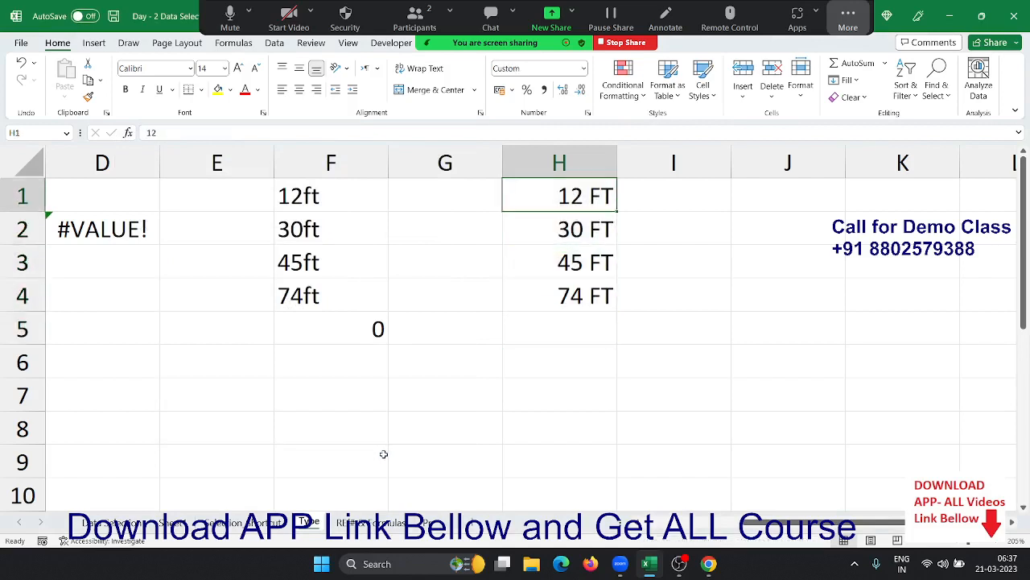
{"action": "key", "text": "F2"}
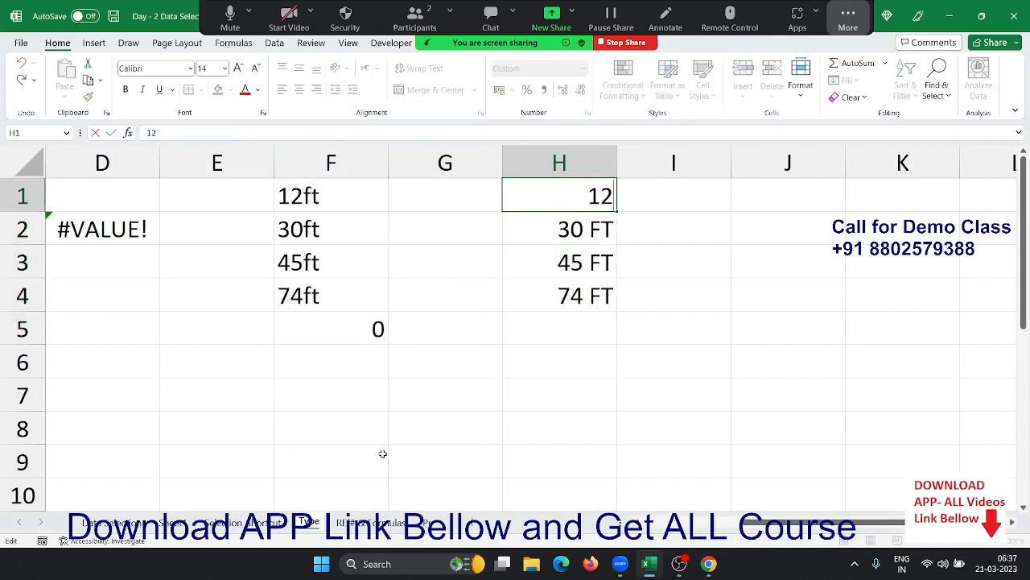
{"action": "key", "text": "Escape"}
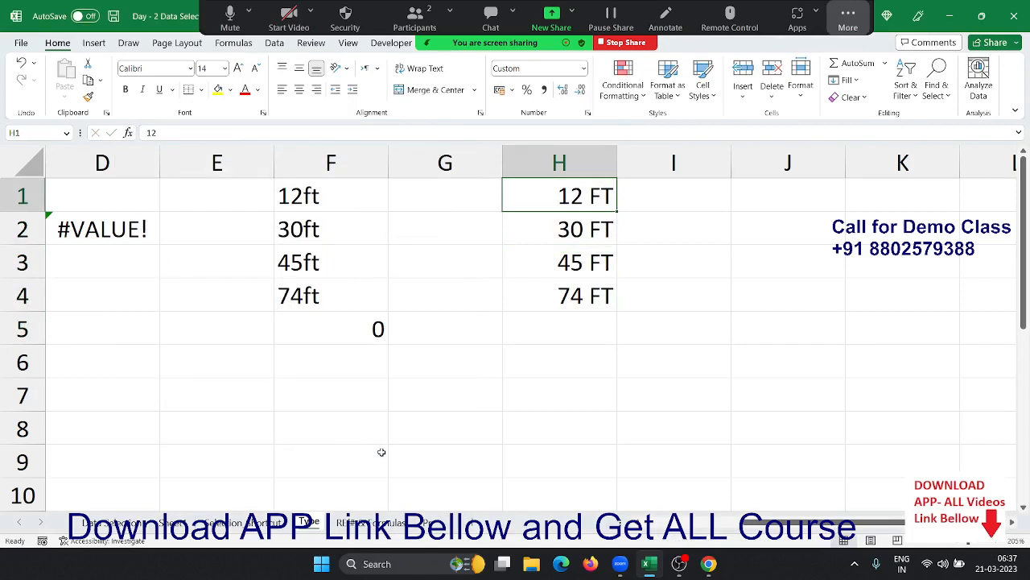
- Total H1:H4 in H5 with =SUM(H1:H4), showing 161 FT
{"action": "key", "text": "Down"}
{"action": "key", "text": "Down"}
{"action": "key", "text": "Down"}
{"action": "key", "text": "Down"}
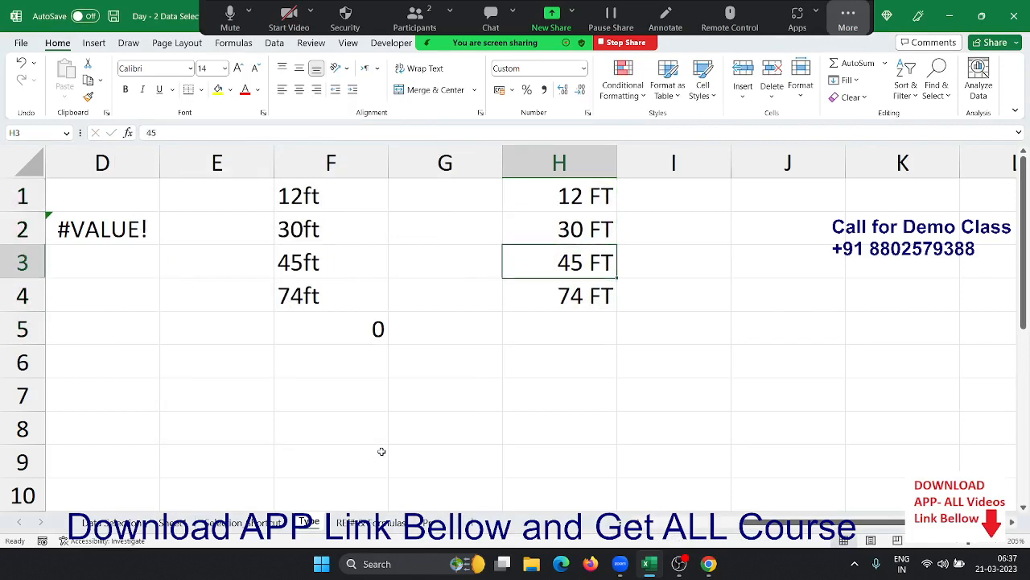
{"action": "type", "text": "=sum"}
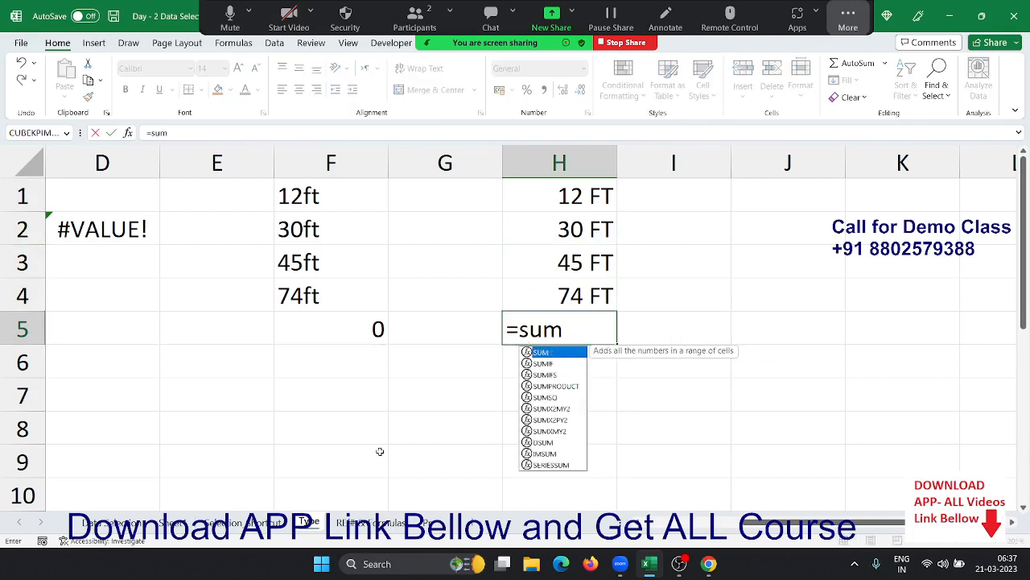
{"action": "key", "text": "Tab"}
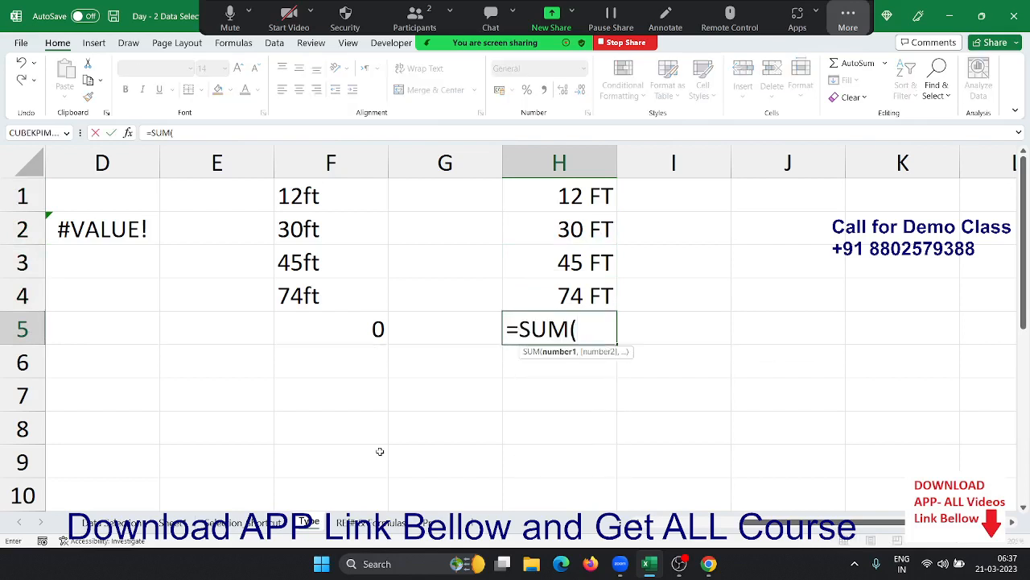
{"action": "key", "text": "Up"}
{"action": "key", "text": "shift+Up"}
{"action": "key", "text": "shift+Up"}
{"action": "key", "text": "shift+Up"}
{"action": "key", "text": "Return"}
{"action": "key", "text": "Up"}
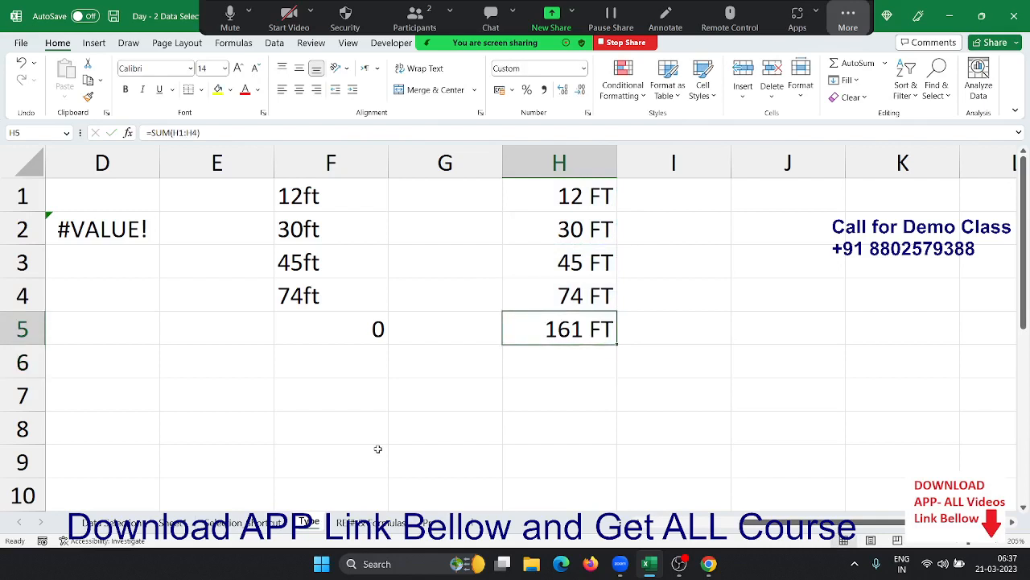
{"action": "key", "text": "Left"}
{"action": "key", "text": "Home"}
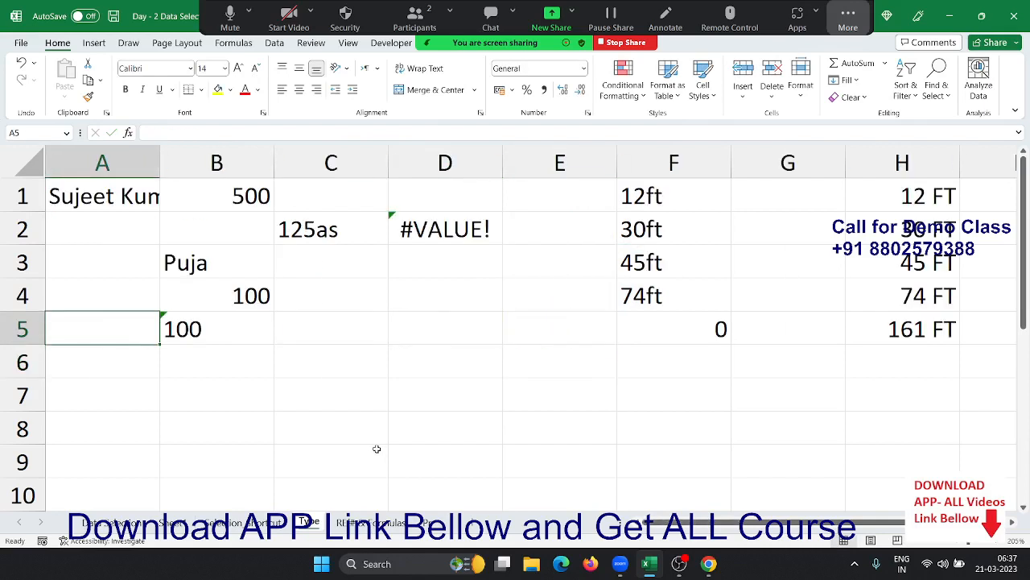
- Enter 21/3 in B7 to see how Excel stores a date
{"action": "scroll", "coordinate": [347, 448], "scroll_direction": "down", "scroll_amount": 1}
{"action": "left_click", "coordinate": [225, 296]}
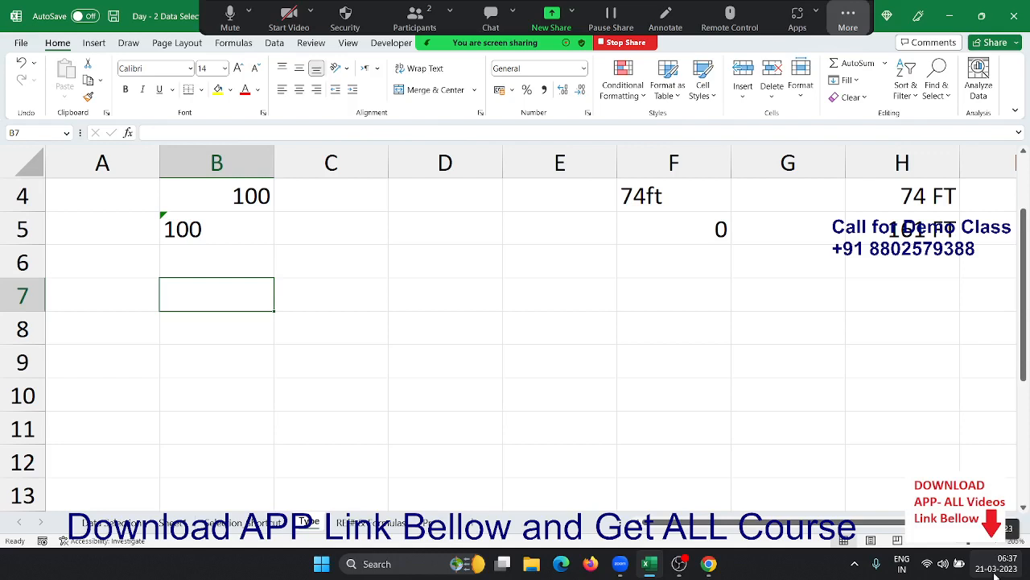
{"action": "left_click", "coordinate": [223, 387]}
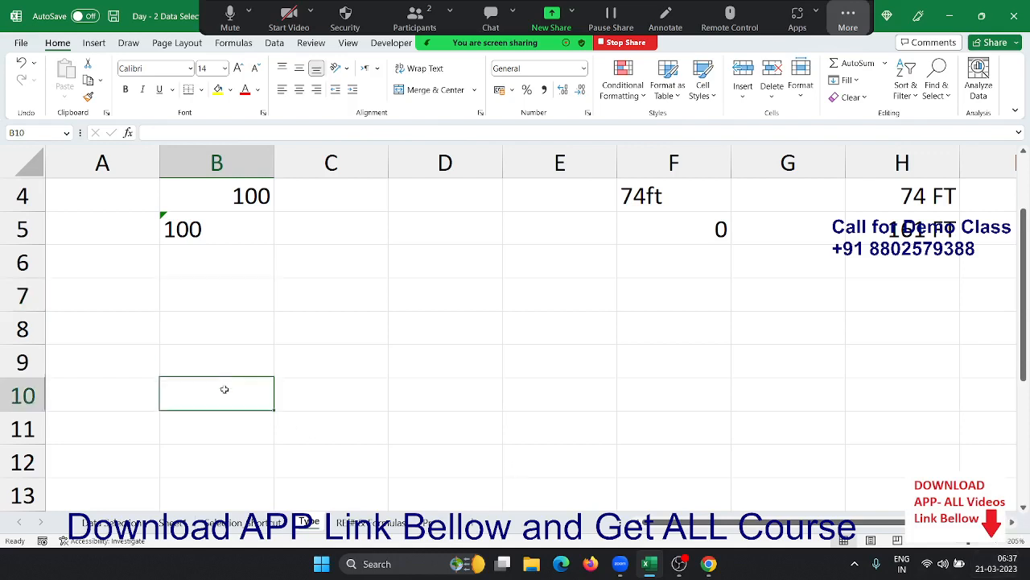
{"action": "left_click", "coordinate": [223, 296]}
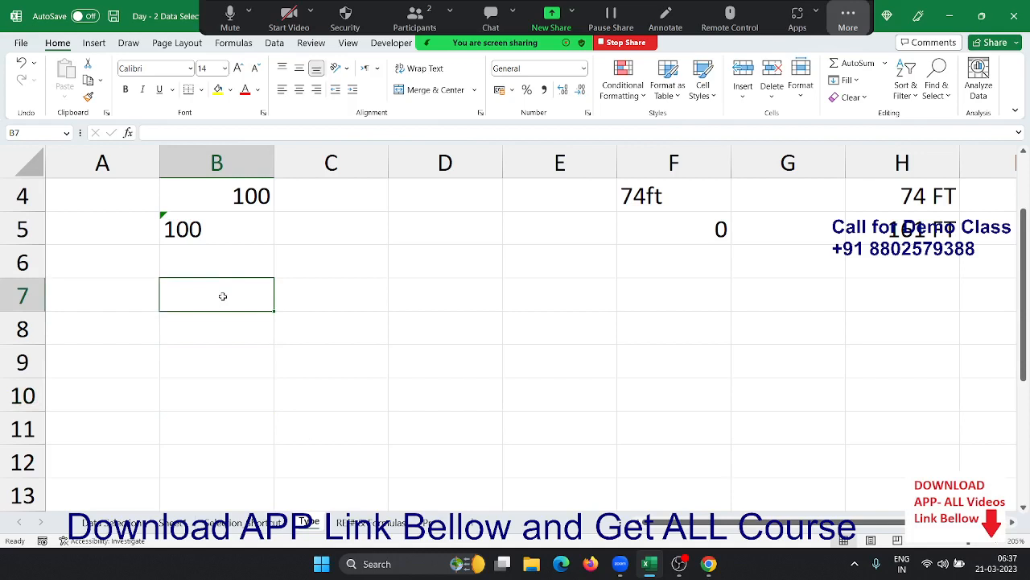
{"action": "type", "text": "21/3"}
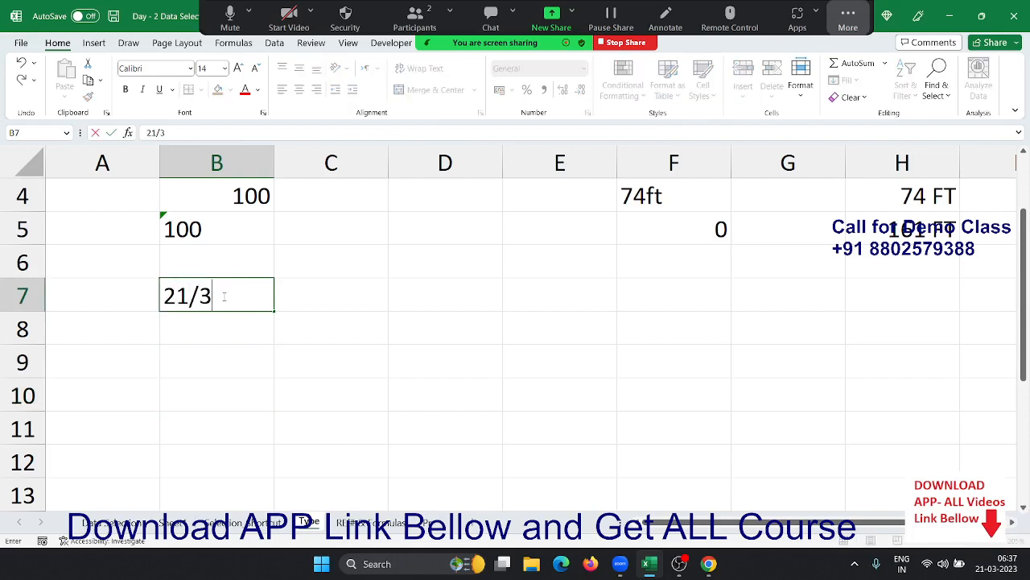
{"action": "key", "text": "Return"}
{"action": "left_click", "coordinate": [223, 296]}
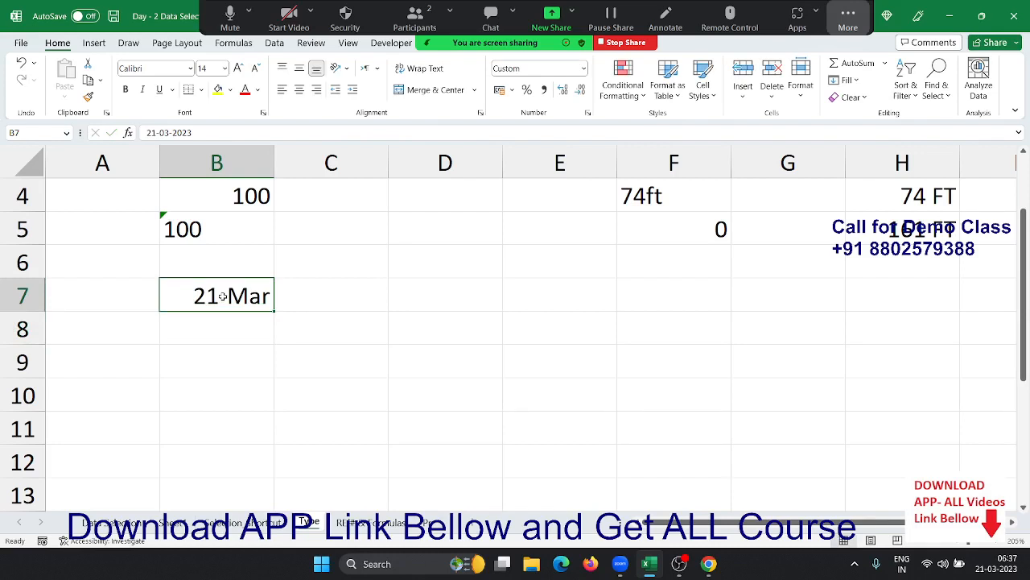
- Re-enter B7 as 23/3/2023 so it displays 23-Mar
{"action": "type", "text": "23/3"}
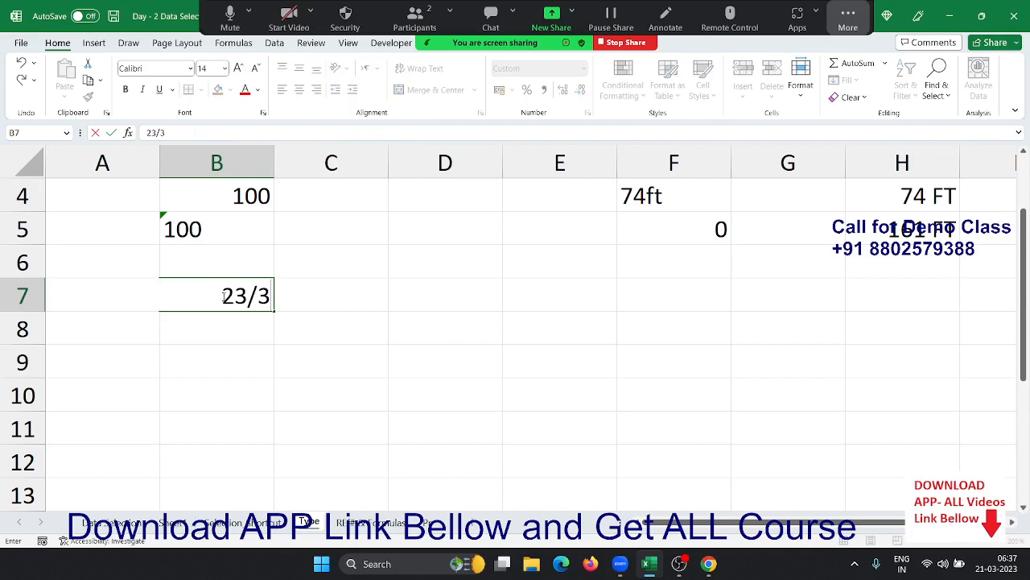
{"action": "type", "text": "/2023"}
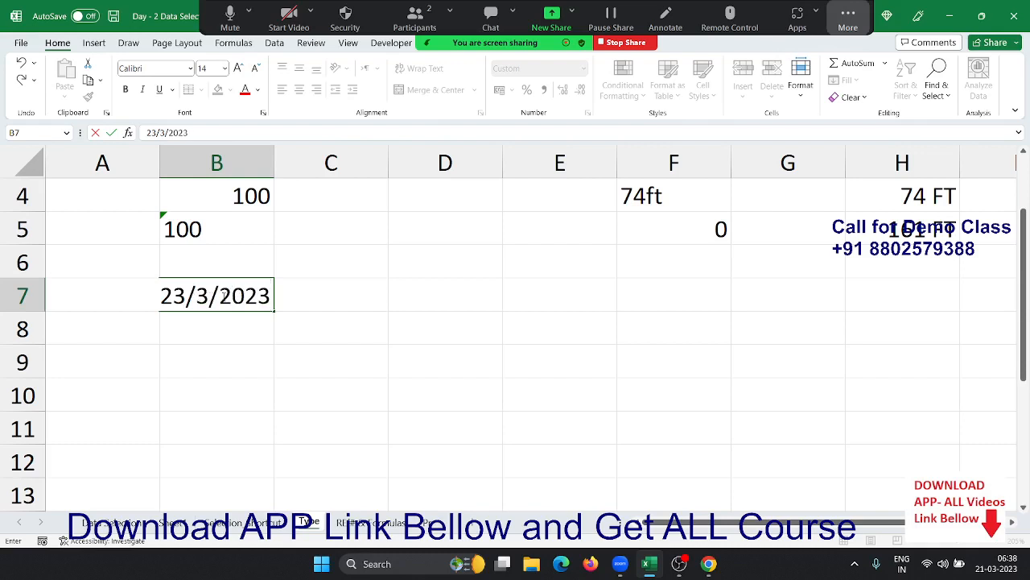
{"action": "key", "text": "Return"}
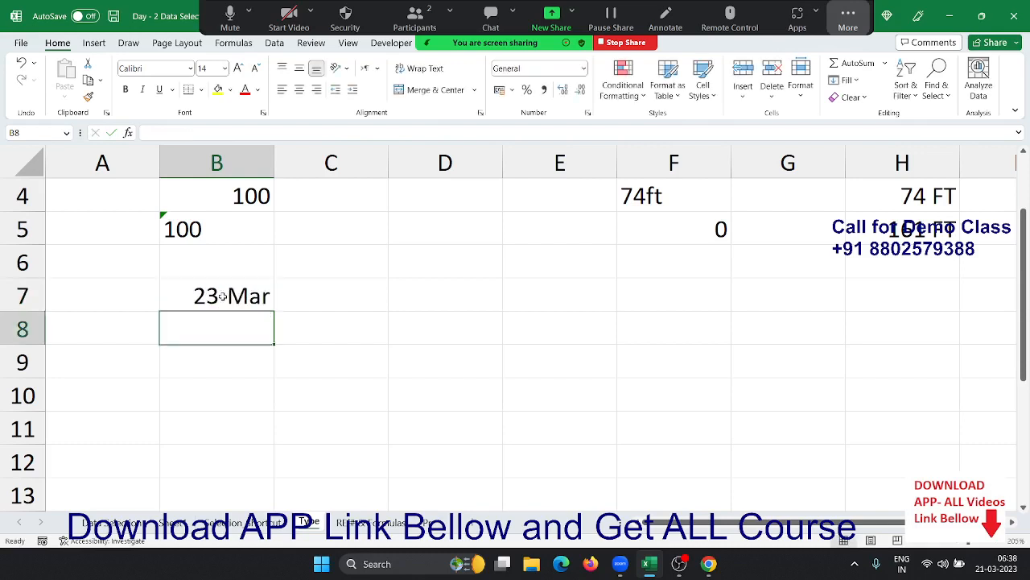
{"action": "left_click", "coordinate": [223, 295]}
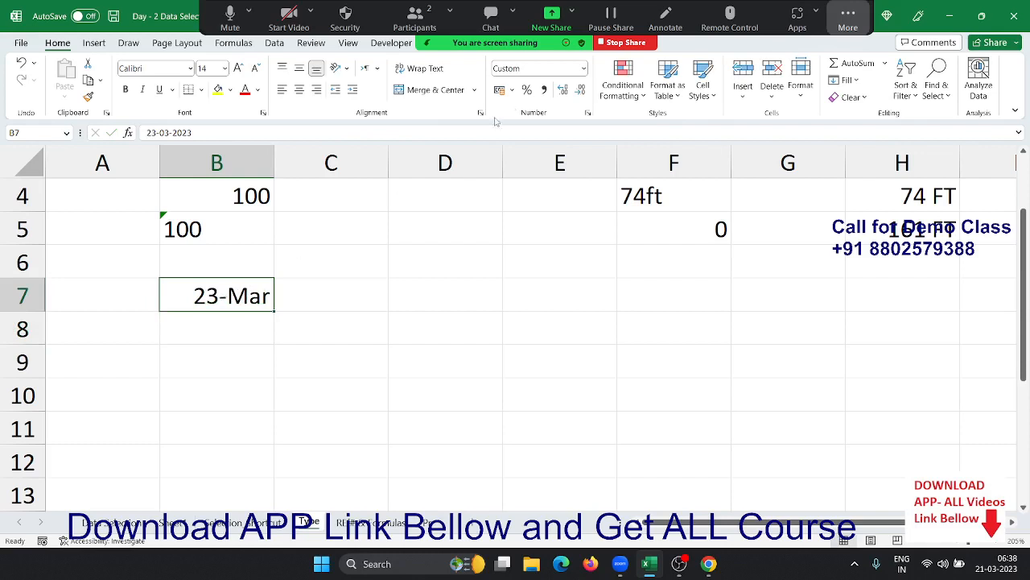
{"action": "left_click", "coordinate": [588, 114]}
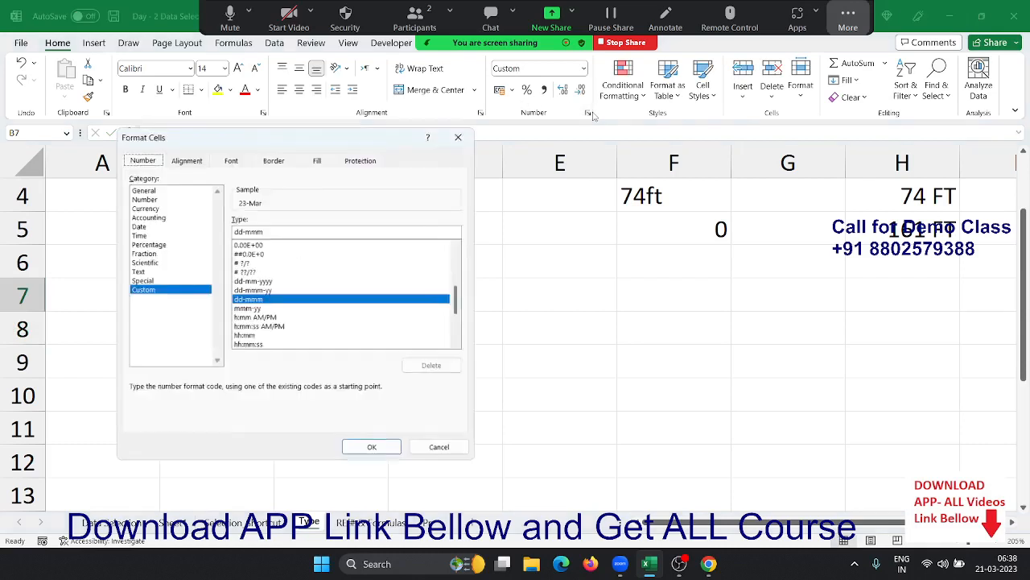
{"action": "left_click", "coordinate": [139, 227]}
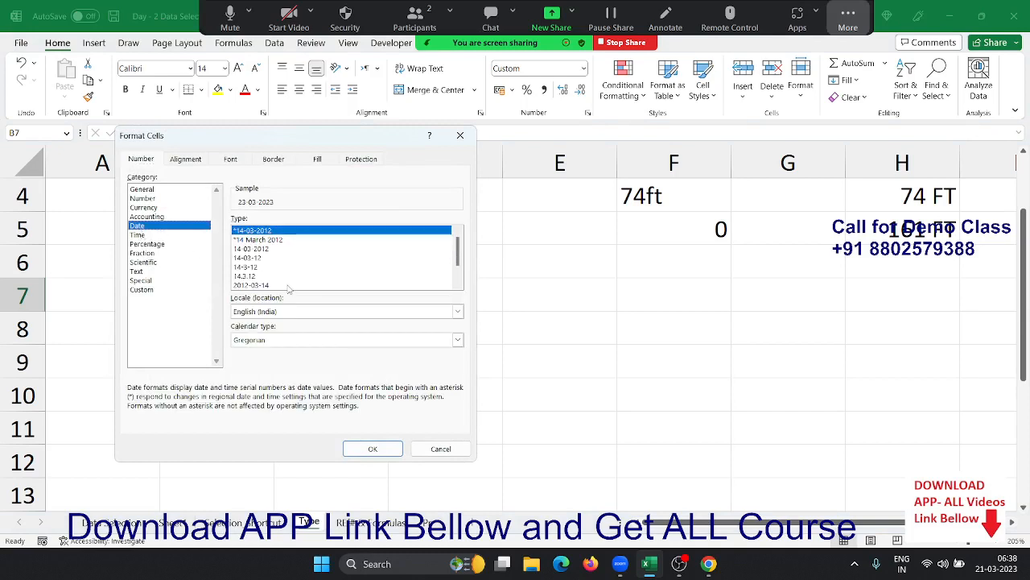
{"action": "left_click", "coordinate": [461, 135]}
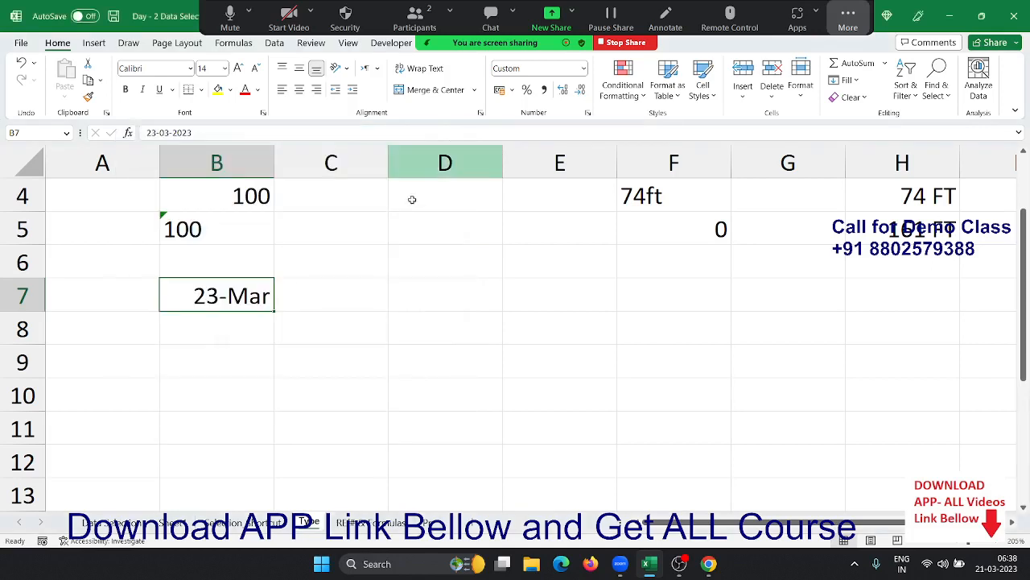
{"action": "left_click", "coordinate": [361, 304]}
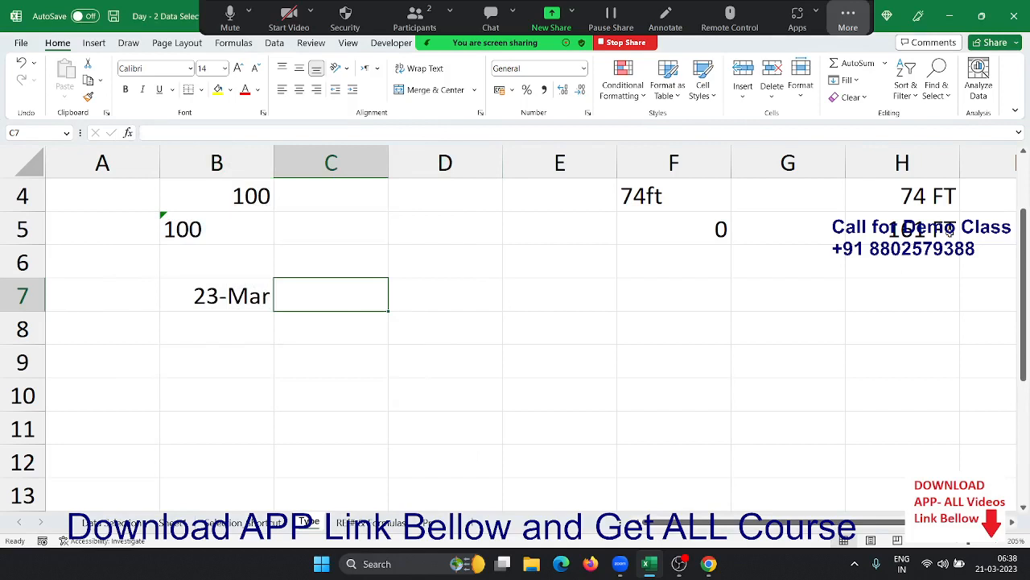
- Enter the time 06:38 in C7
{"action": "type", "text": "6:"}
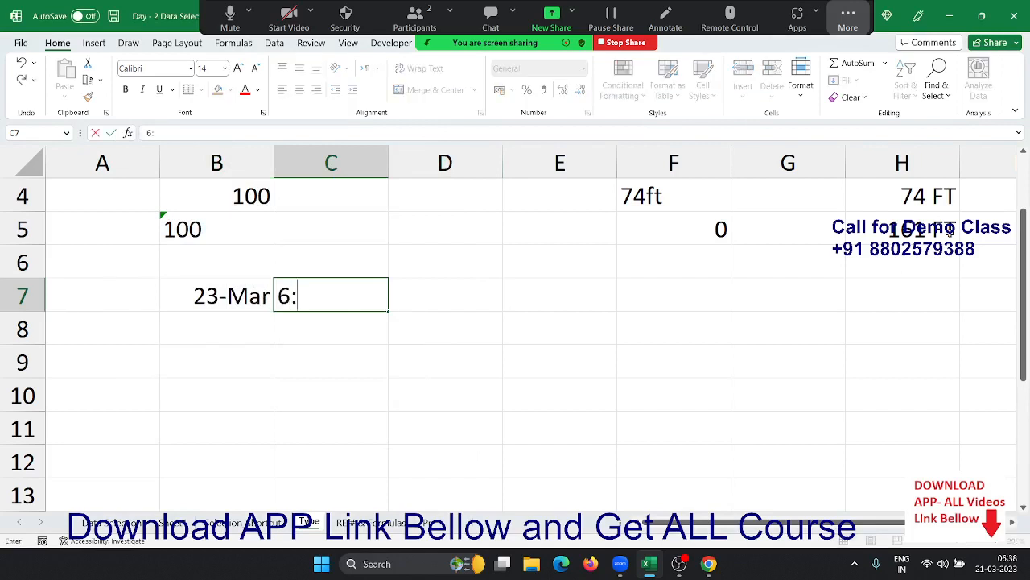
{"action": "type", "text": "35"}
{"action": "key", "text": "BackSpace"}
{"action": "type", "text": "8"}
{"action": "key", "text": "Return"}
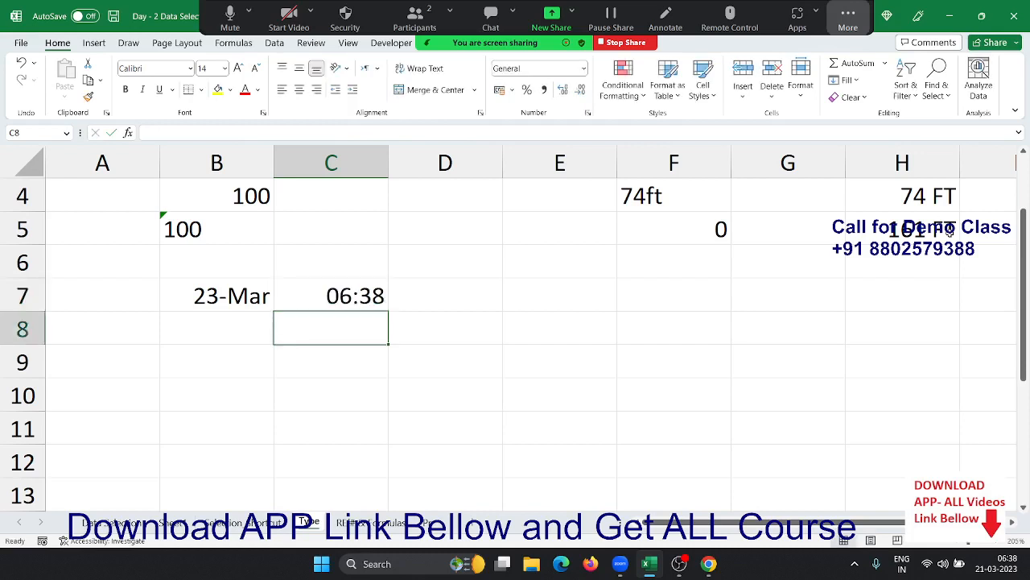
{"action": "key", "text": "Up"}
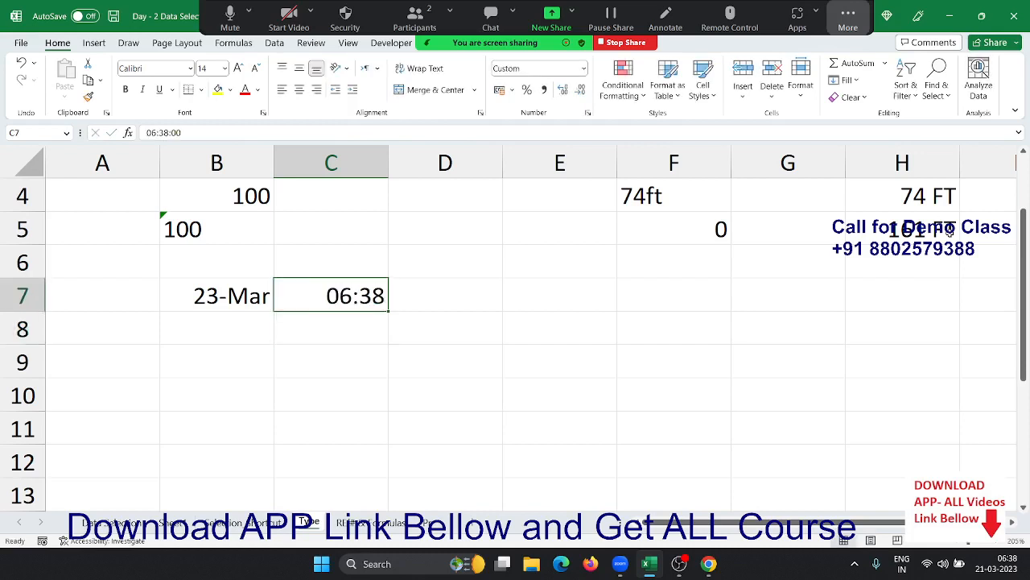
- Enter 7:00 pm in C8 so it is stored as 19:00
{"action": "key", "text": "Down"}
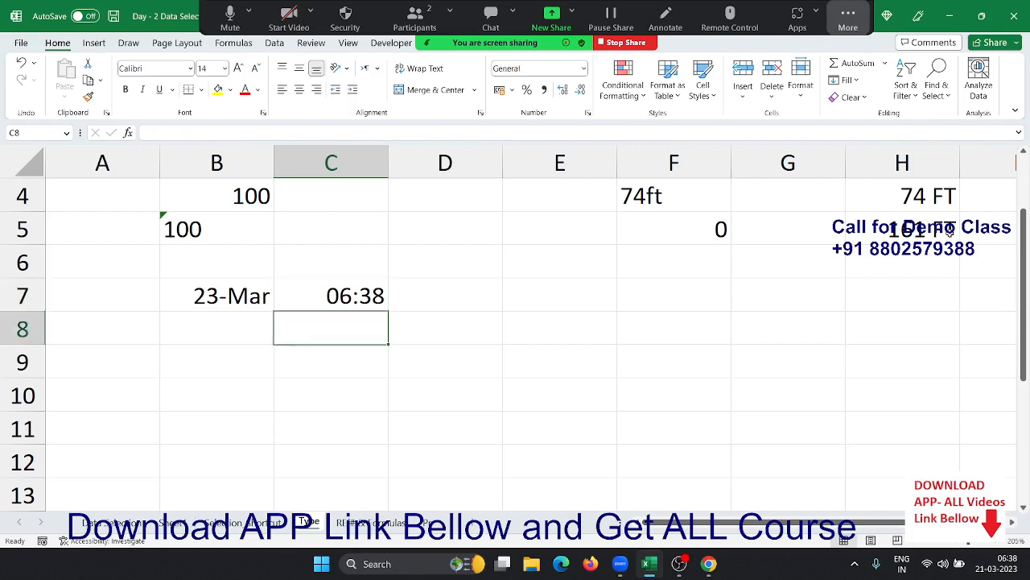
{"action": "type", "text": "7:00"}
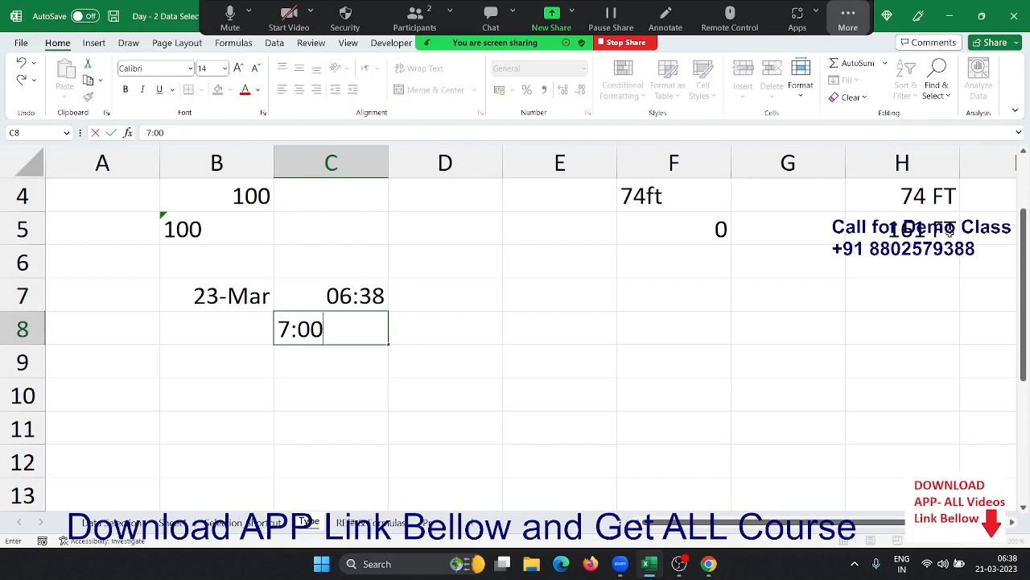
{"action": "key", "text": "Return"}
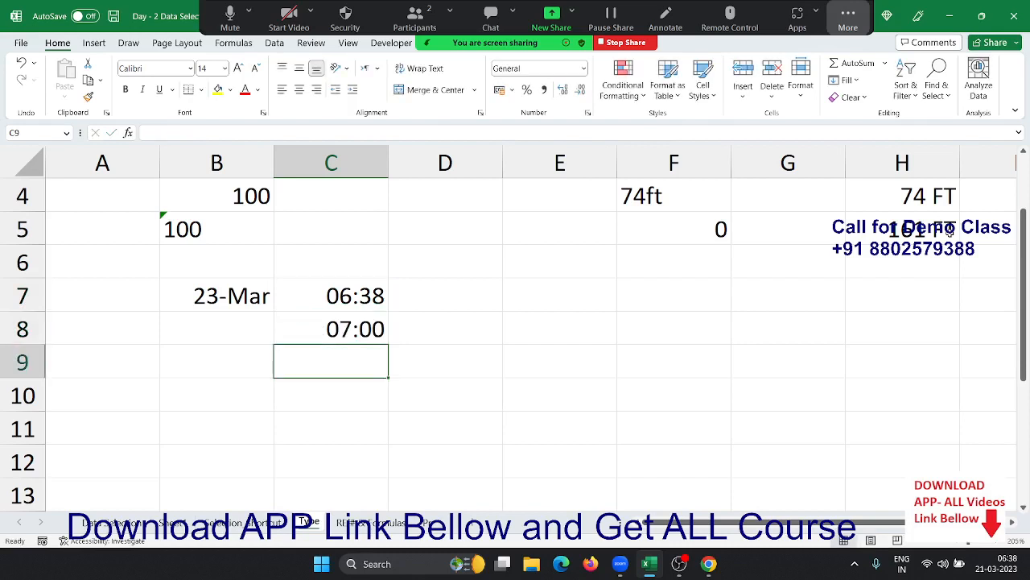
{"action": "key", "text": "Up"}
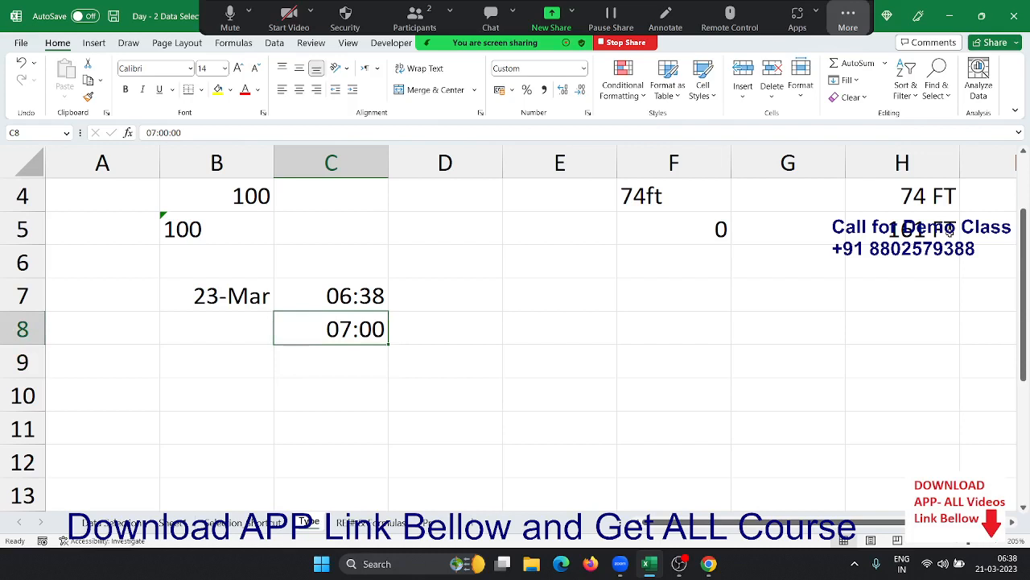
{"action": "type", "text": "7:00"}
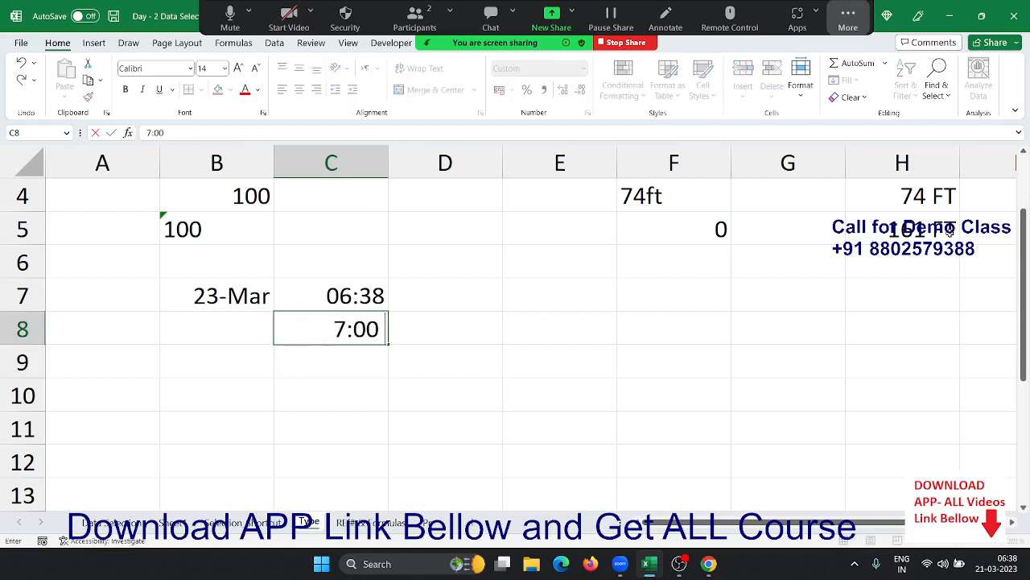
{"action": "type", "text": " pm"}
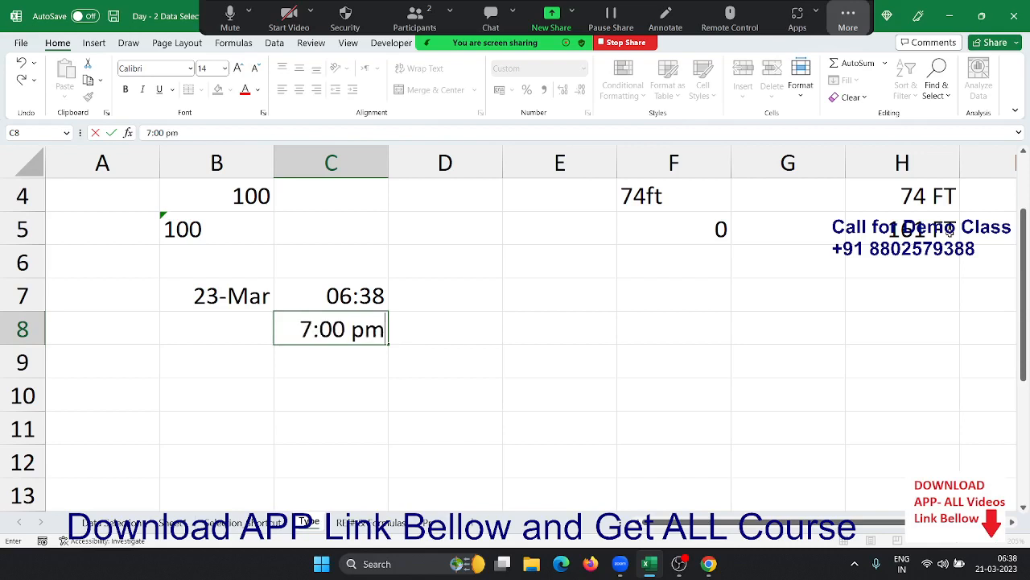
{"action": "key", "text": "Return"}
{"action": "key", "text": "Up"}
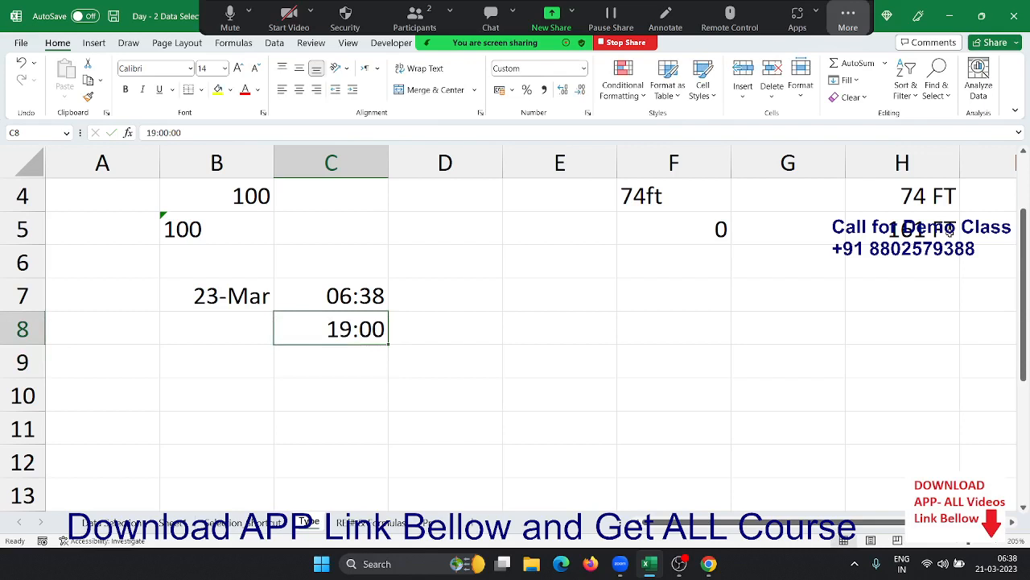
- Enter 20:00 in D8 and select both times C8:D8
{"action": "key", "text": "Right"}
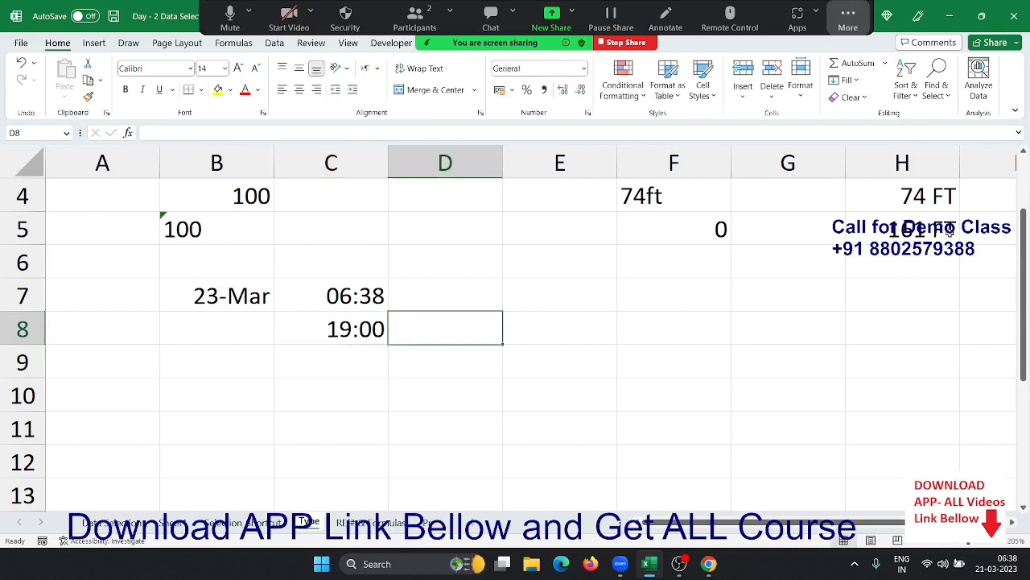
{"action": "type", "text": "20:"}
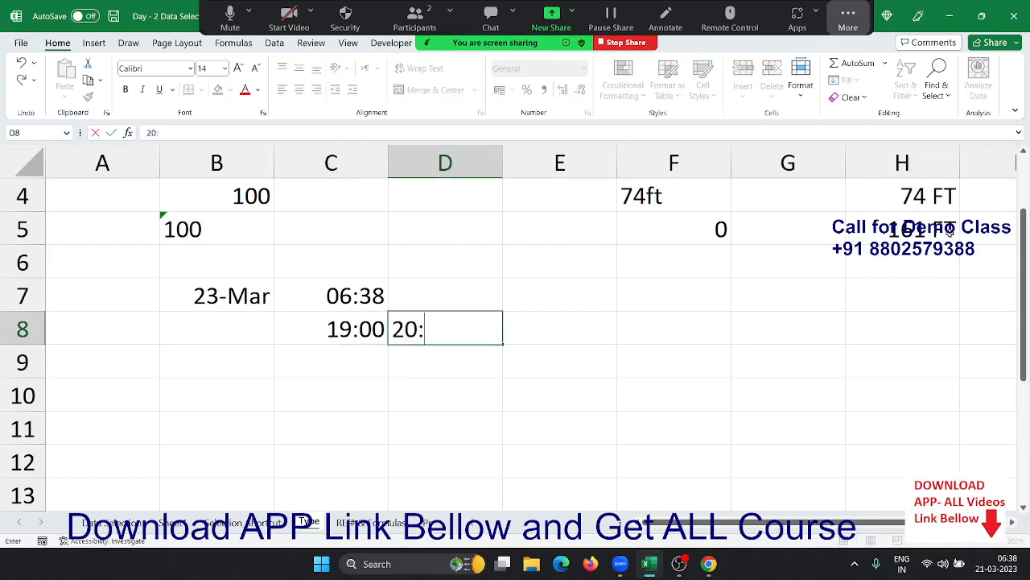
{"action": "type", "text": "00"}
{"action": "key", "text": "Return"}
{"action": "key", "text": "Up"}
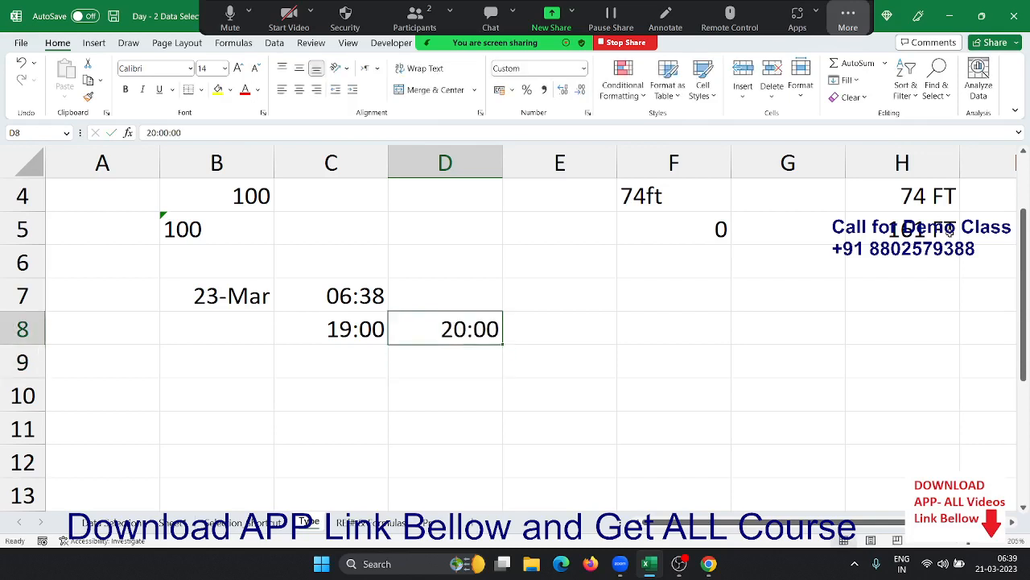
{"action": "key", "text": "shift+Left"}
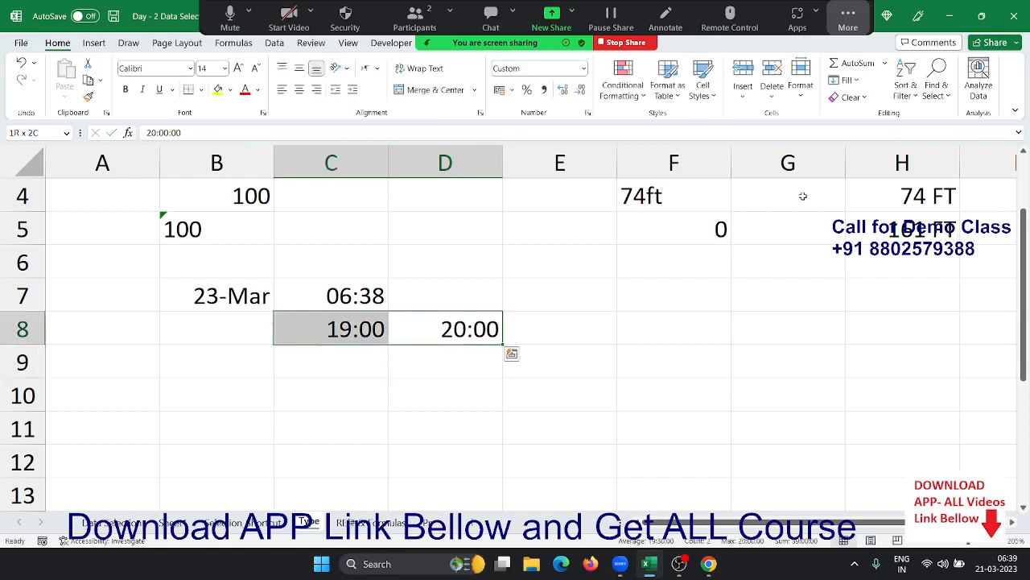
- Format C8:D8 with the 1:30:55 PM time format
{"action": "left_click", "coordinate": [588, 113]}
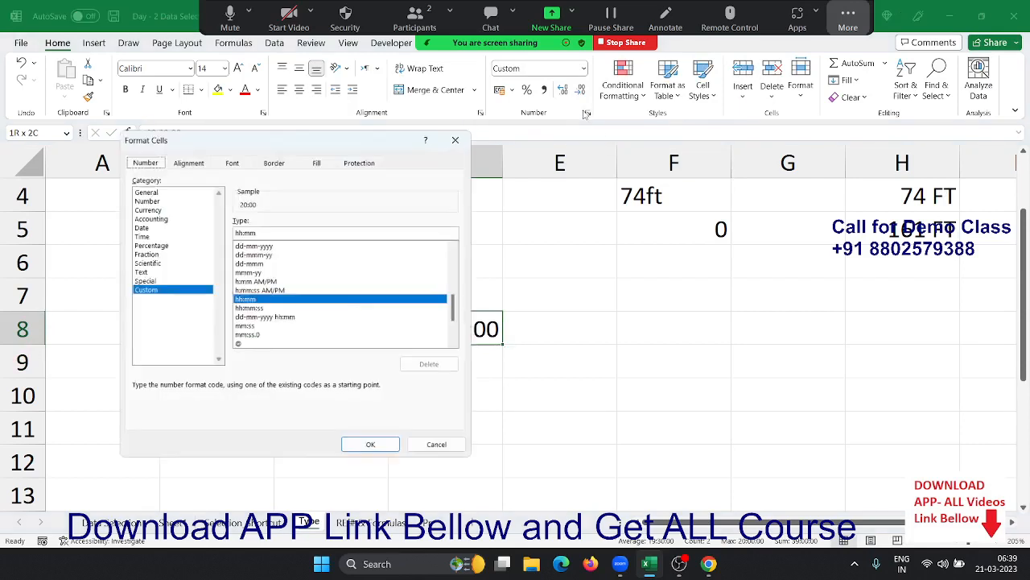
{"action": "left_click", "coordinate": [148, 235]}
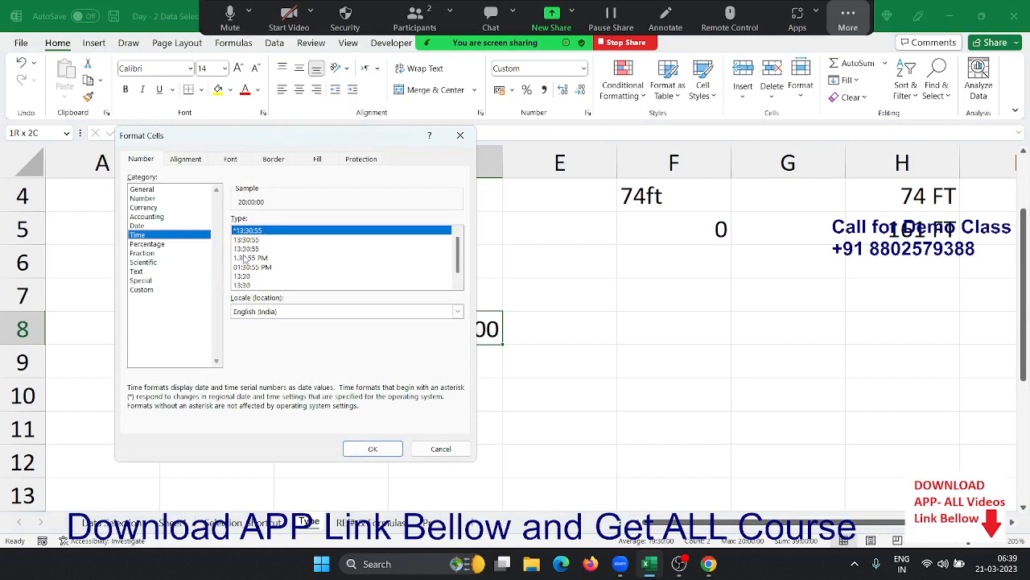
{"action": "left_click", "coordinate": [247, 252]}
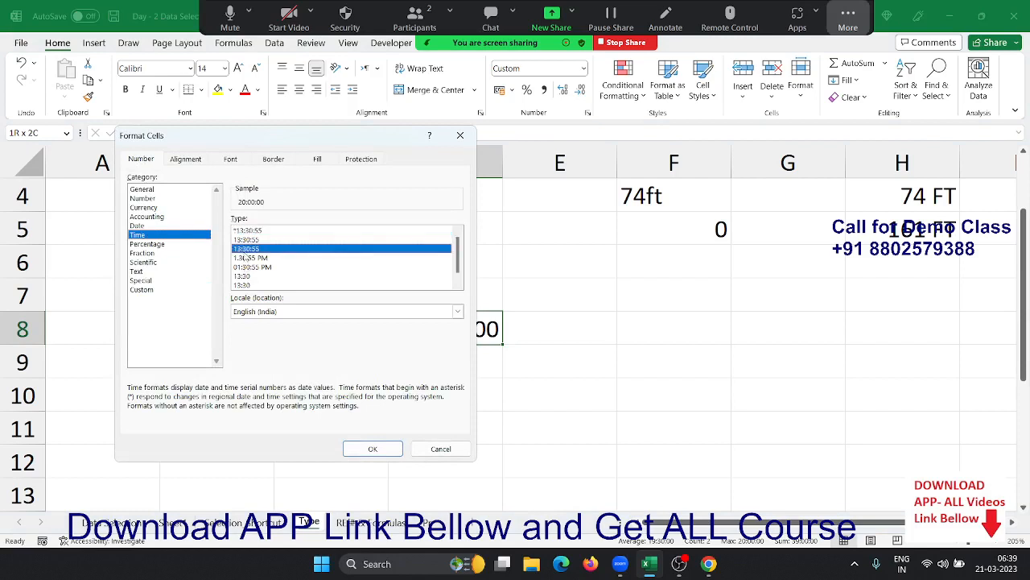
{"action": "left_click", "coordinate": [246, 257]}
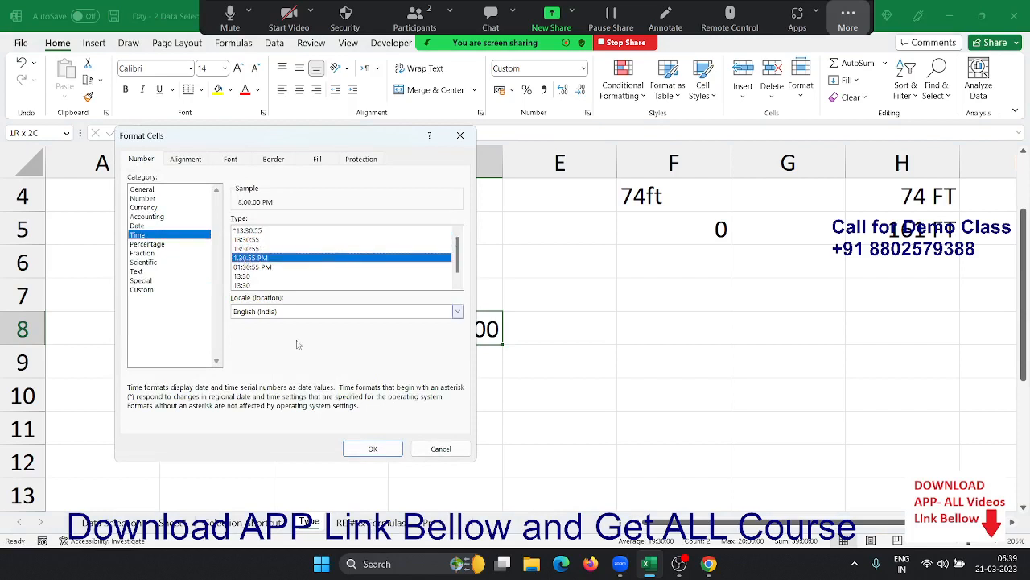
{"action": "left_click", "coordinate": [366, 449]}
- Switch to the REF# & Formulas sheet with the Sales and charge columns
{"action": "left_click", "coordinate": [363, 393]}
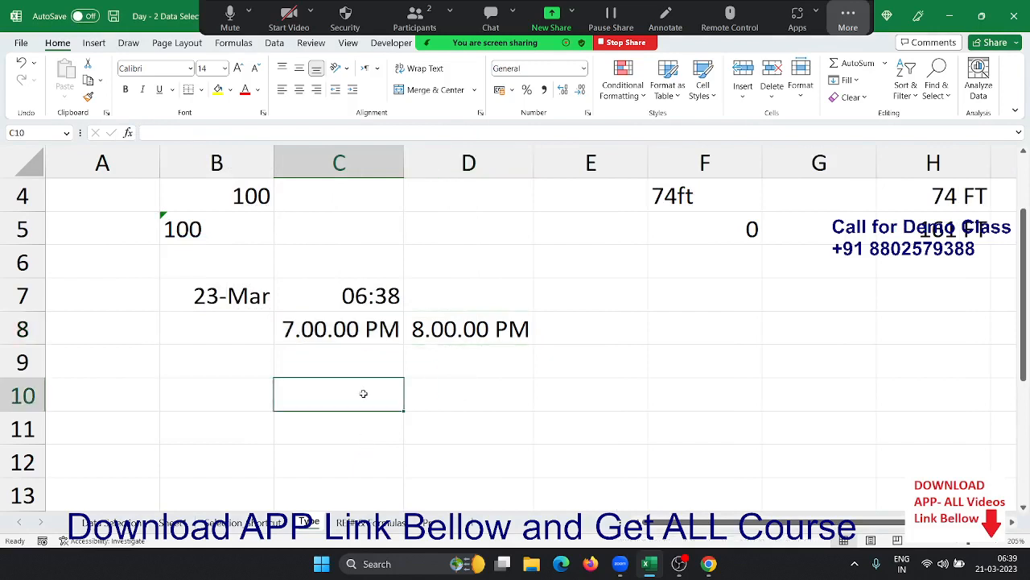
{"action": "scroll", "coordinate": [363, 392], "scroll_direction": "up", "scroll_amount": 1}
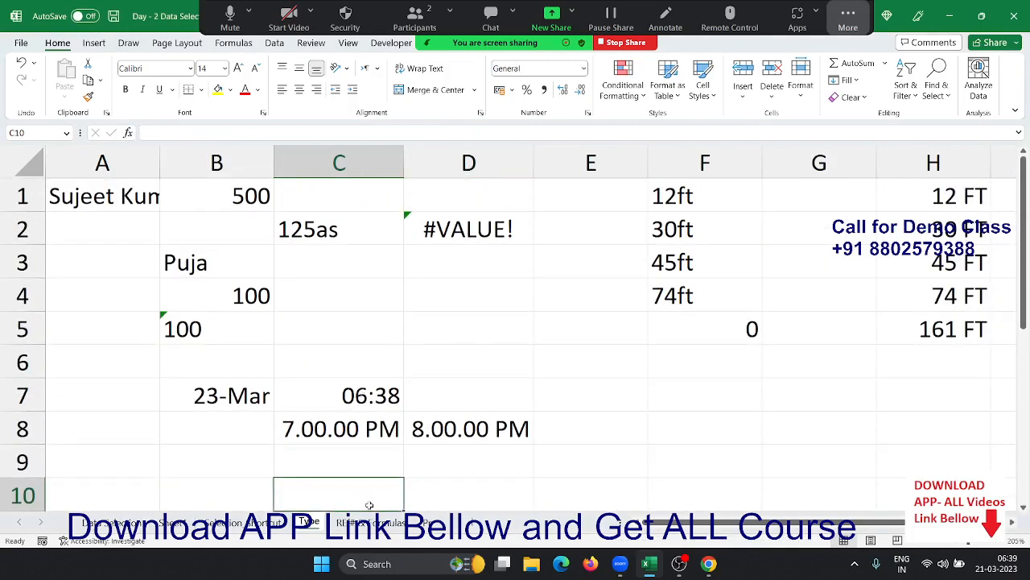
{"action": "left_click", "coordinate": [366, 521]}
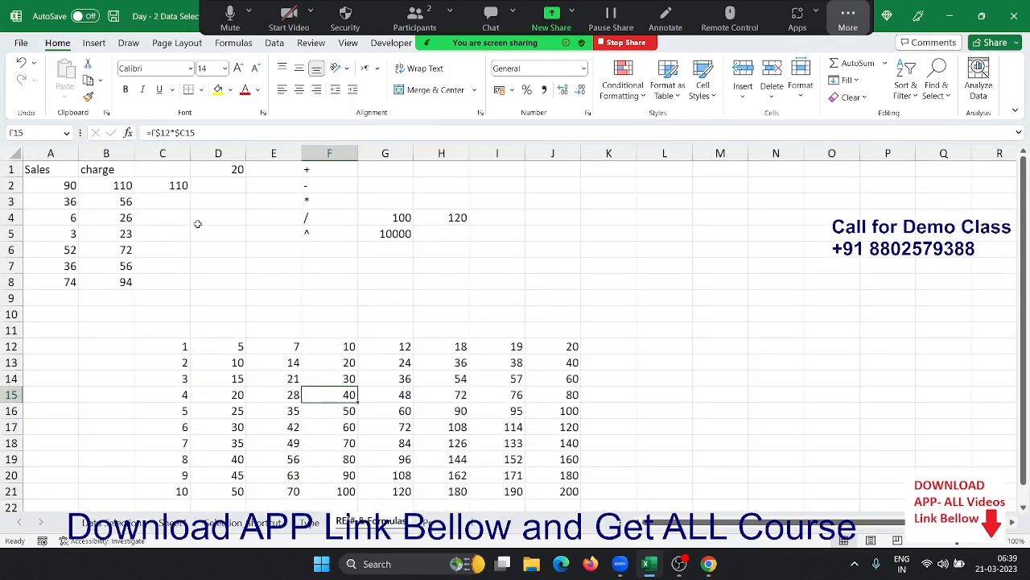
- Clear the old charge values in B2:B8 and the leftover 0 in C2
{"action": "left_click", "coordinate": [121, 187]}
{"action": "scroll", "coordinate": [132, 252], "scroll_direction": "up", "scroll_amount": 5}
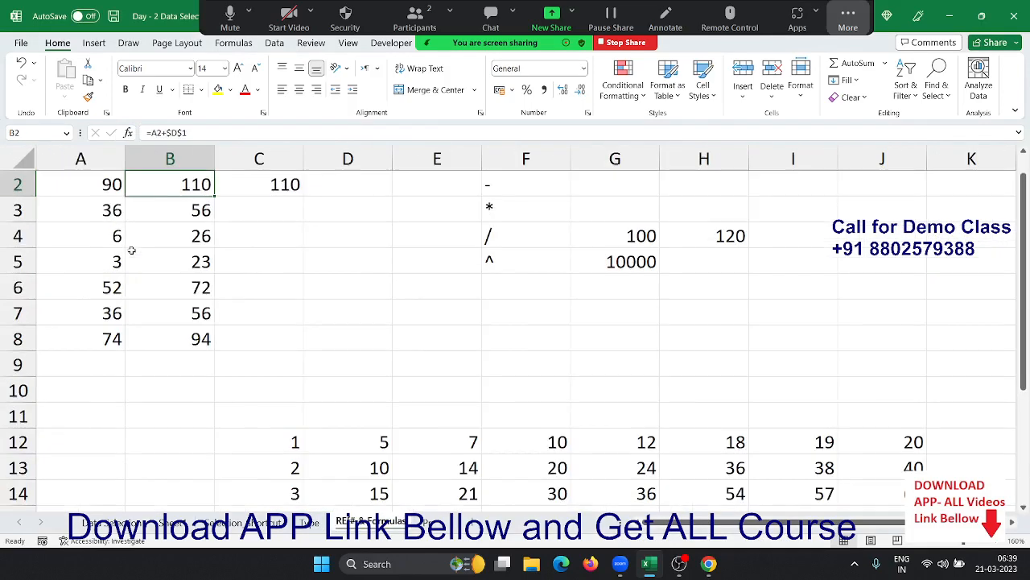
{"action": "scroll", "coordinate": [132, 251], "scroll_direction": "up", "scroll_amount": 1}
{"action": "key", "text": "Left"}
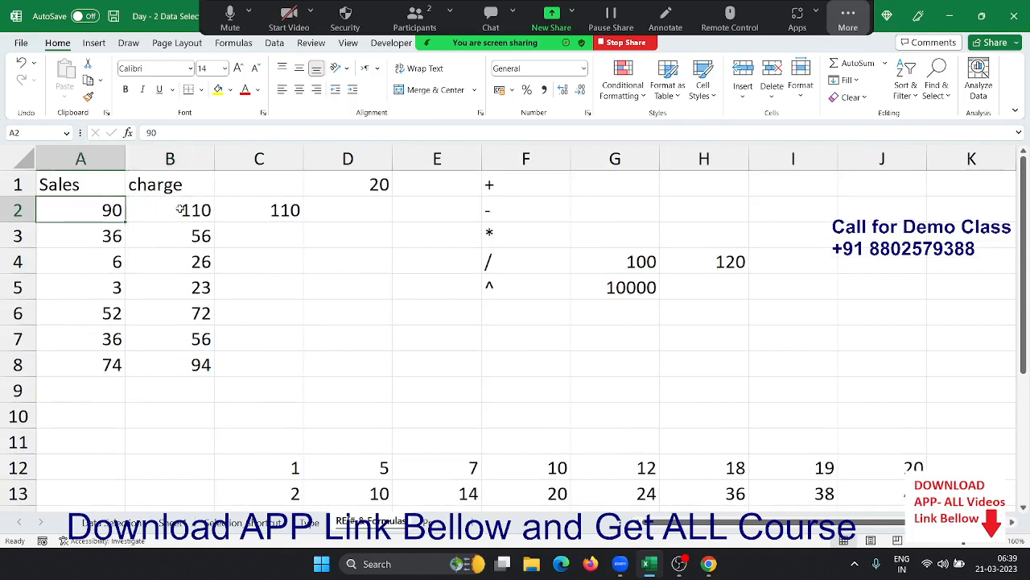
{"action": "key", "text": "Right"}
{"action": "key", "text": "ctrl+shift+Down"}
{"action": "key", "text": "Delete"}
{"action": "key", "text": "Up"}
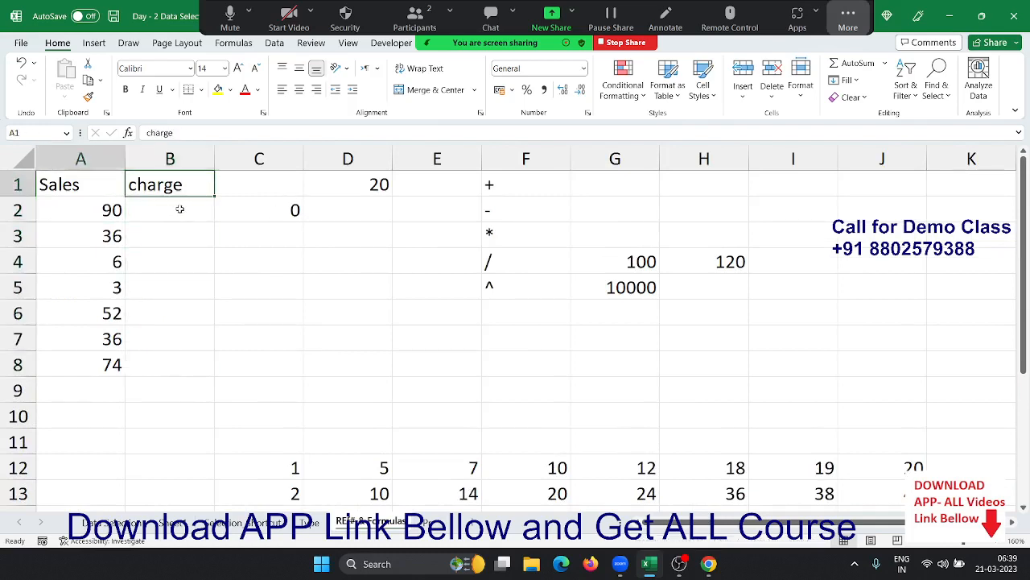
{"action": "key", "text": "Left"}
{"action": "key", "text": "Down"}
{"action": "key", "text": "ctrl+shift+Down"}
{"action": "key", "text": "Left"}
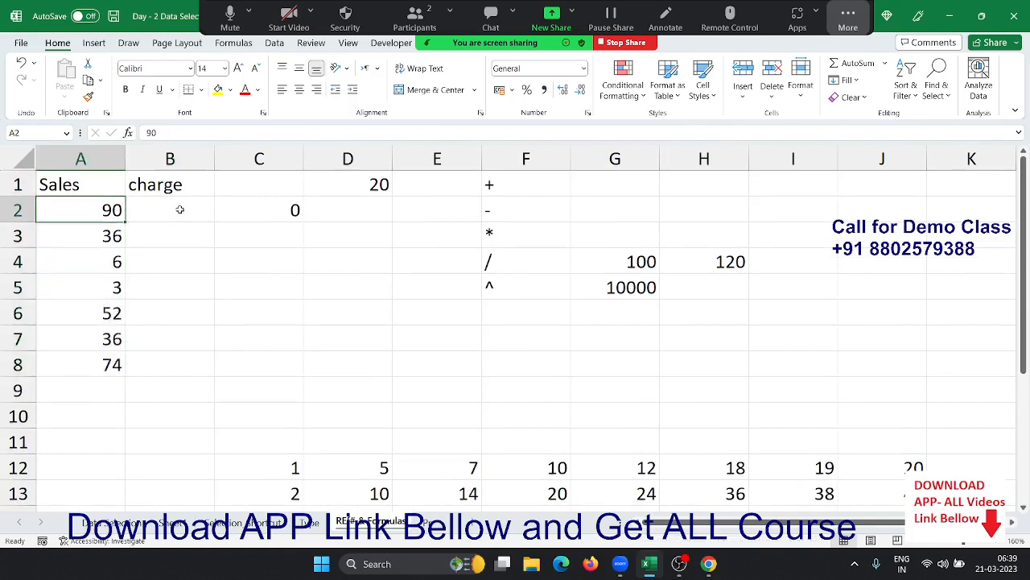
{"action": "key", "text": "Right"}
{"action": "key", "text": "Right"}
{"action": "key", "text": "Right"}
{"action": "key", "text": "Left"}
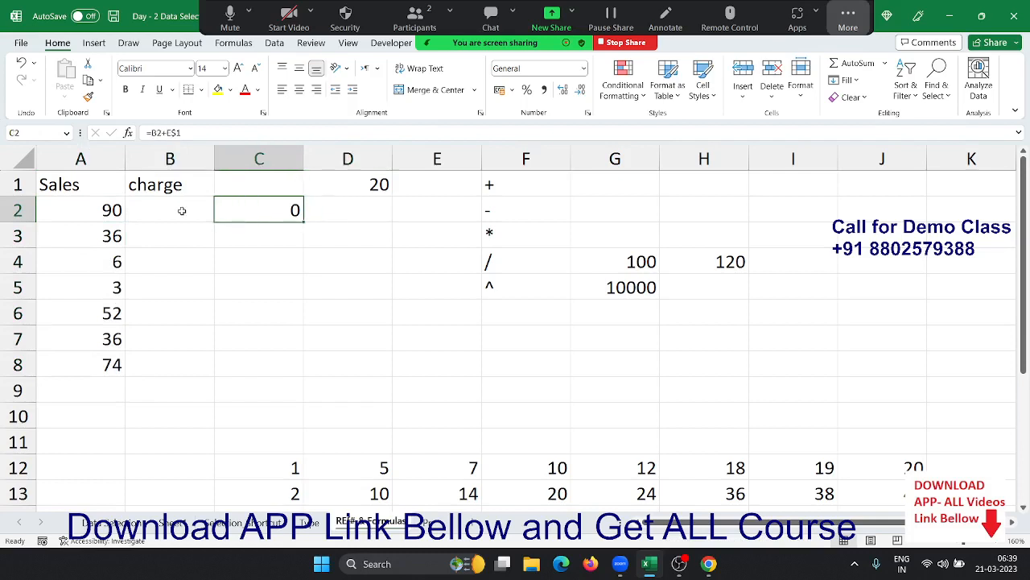
{"action": "key", "text": "Delete"}
{"action": "key", "text": "Left"}
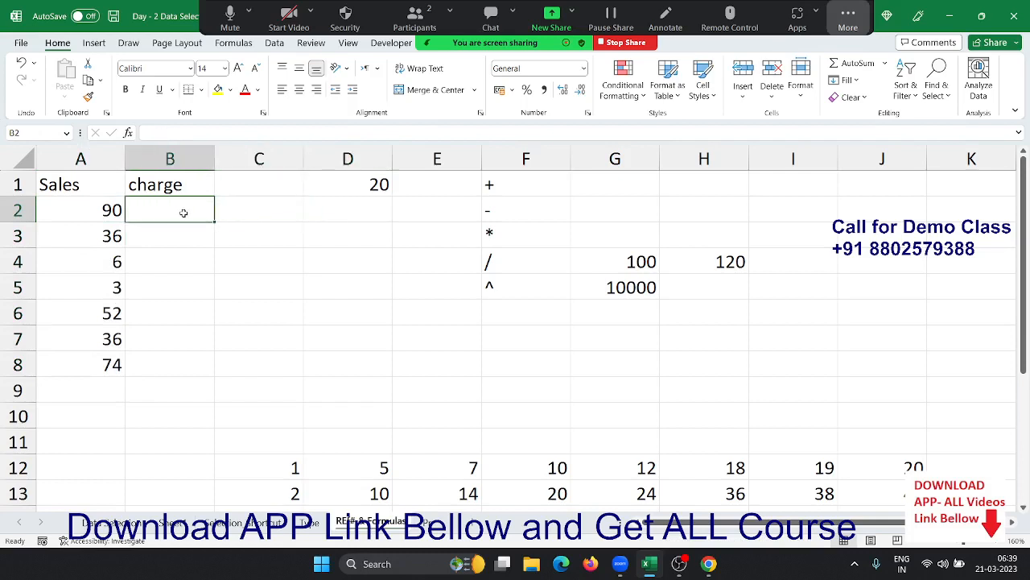
- Enter =A2+20 in charge cell B2, giving 110
{"action": "key", "text": "Left"}
{"action": "key", "text": "ctrl+shift+Down"}
{"action": "key", "text": "Right"}
{"action": "type", "text": "="}
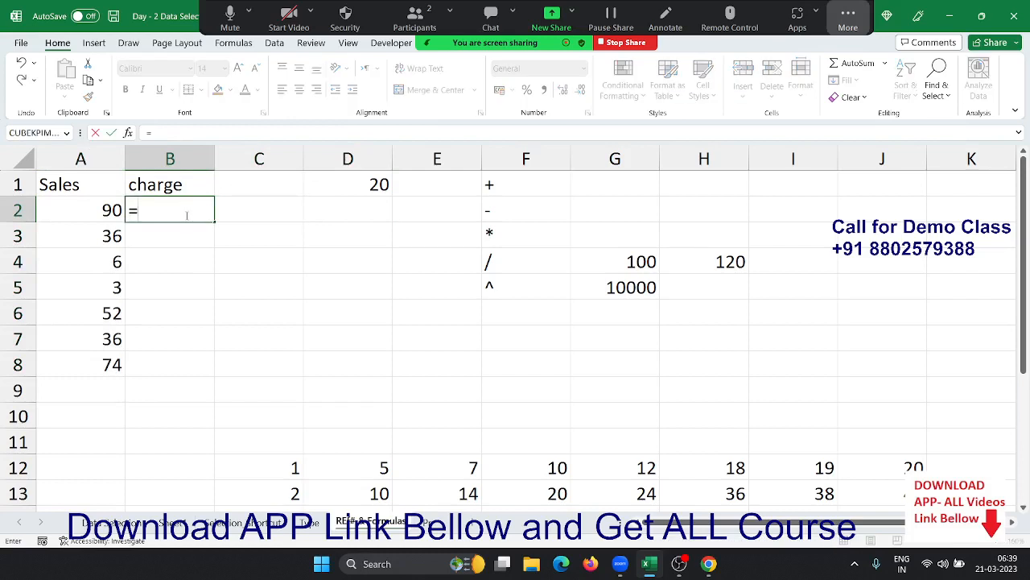
{"action": "left_click", "coordinate": [70, 211]}
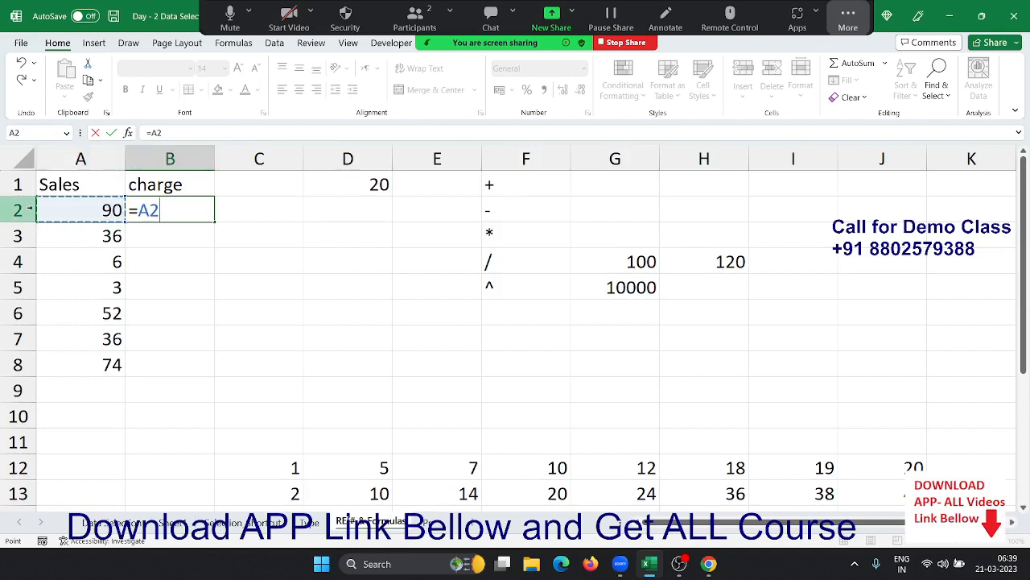
{"action": "type", "text": "+20"}
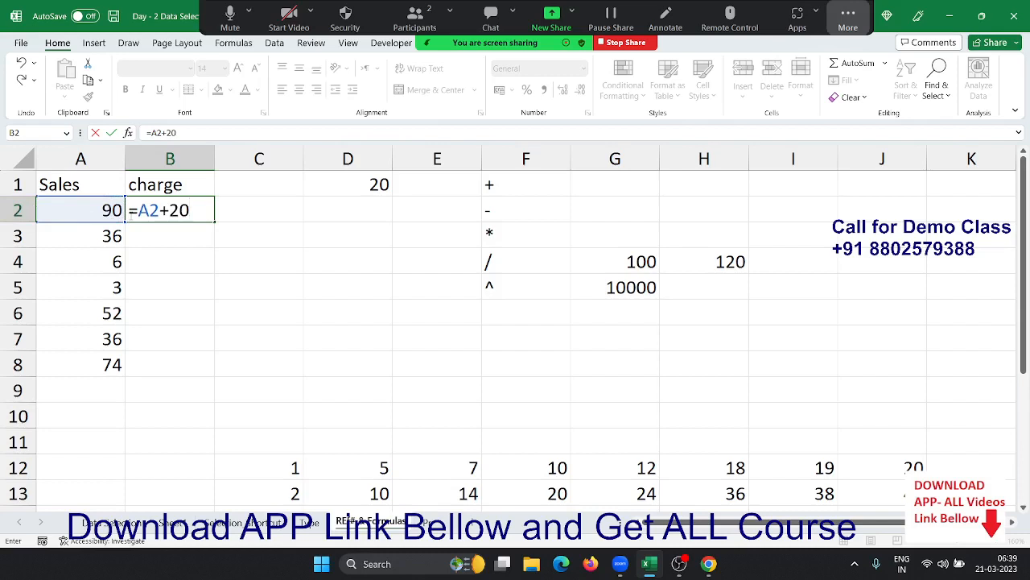
{"action": "key", "text": "Return"}
{"action": "left_click", "coordinate": [129, 215]}
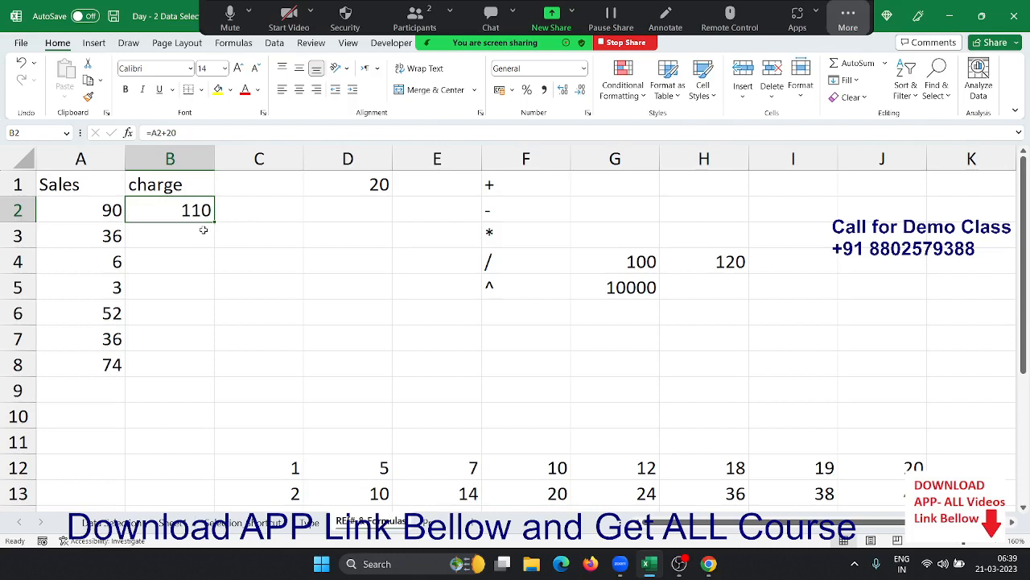
- Fill the =A2+20 charge formula down to B8 and check B2's formula
{"action": "left_click_drag", "start_coordinate": [209, 226], "coordinate": [188, 361]}
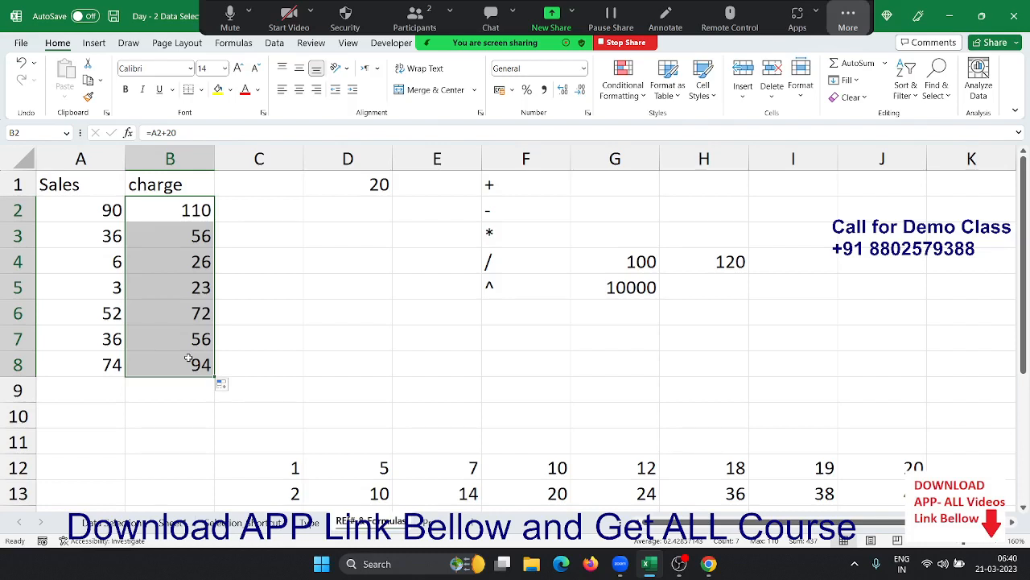
{"action": "key", "text": "Up"}
{"action": "key", "text": "Down"}
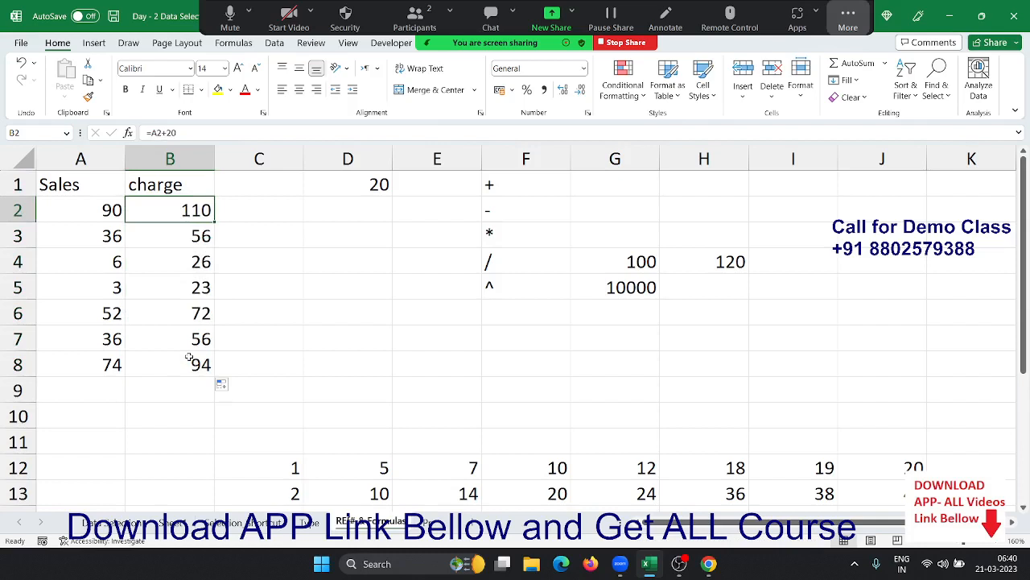
{"action": "key", "text": "F2"}
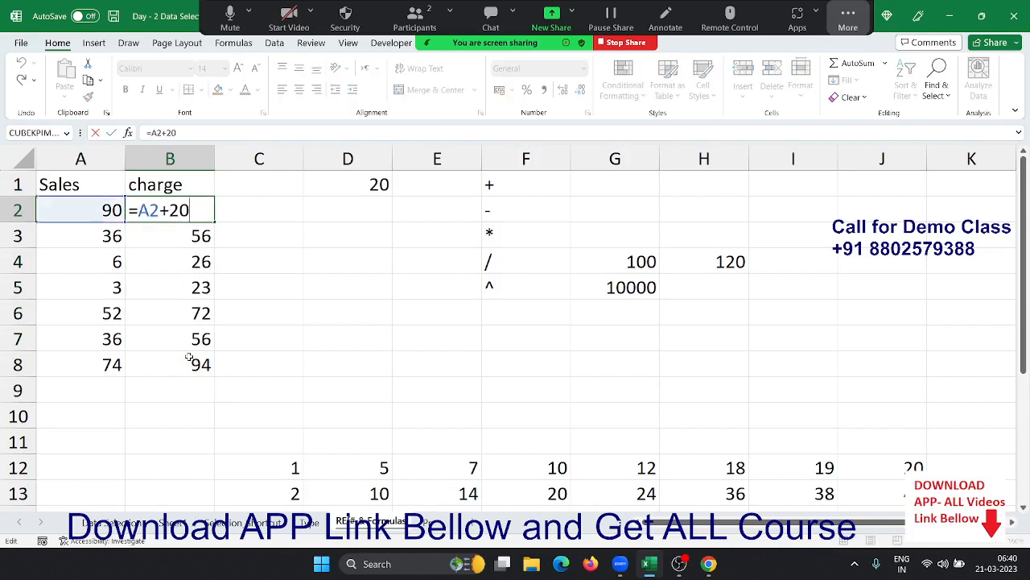
{"action": "key", "text": "Return"}
- Inspect the relative charge formulas in B2 through B5
{"action": "key", "text": "Up"}
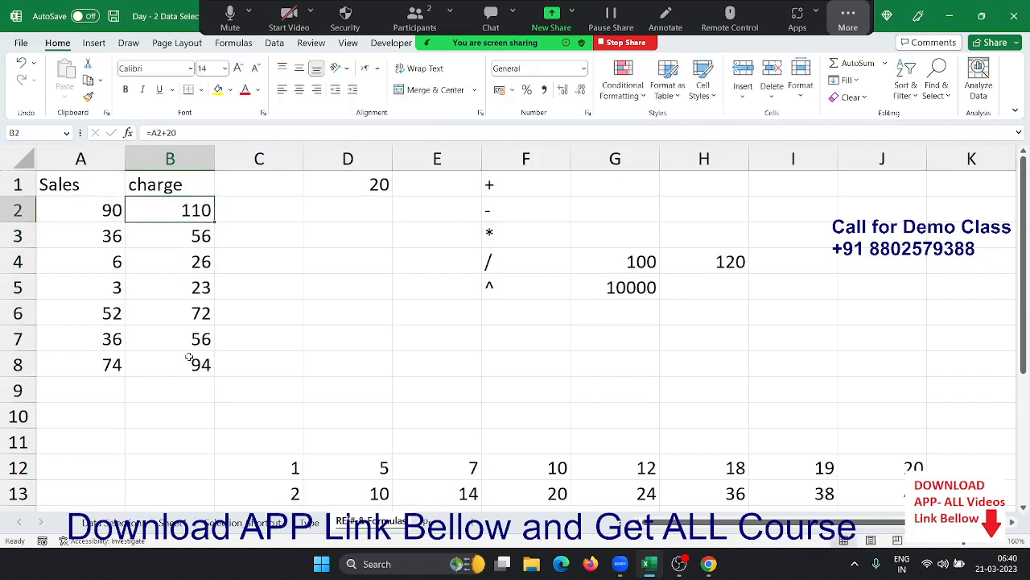
{"action": "key", "text": "F2"}
{"action": "key", "text": "Return"}
{"action": "key", "text": "F2"}
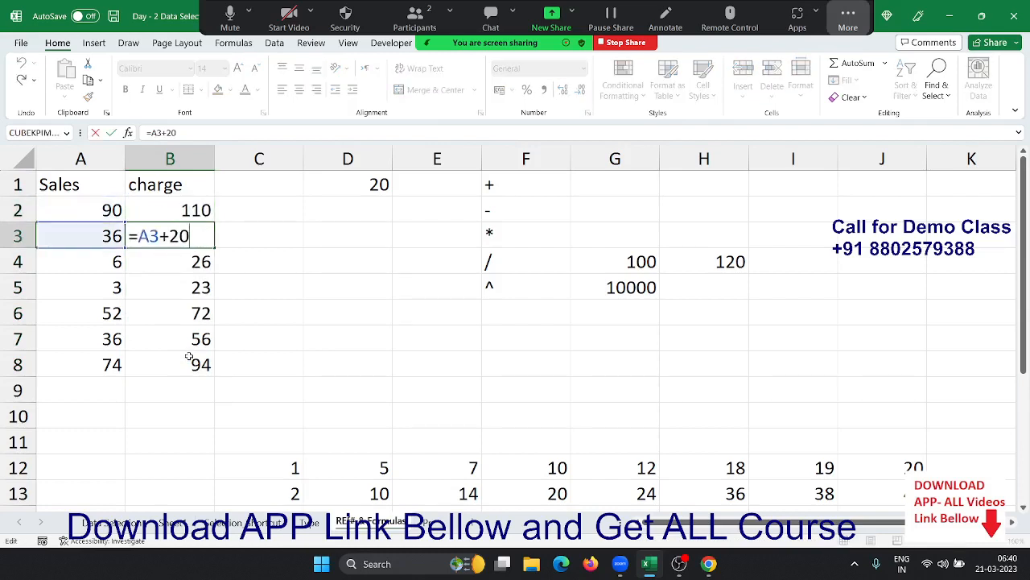
{"action": "key", "text": "Return"}
{"action": "key", "text": "F2"}
{"action": "key", "text": "Return"}
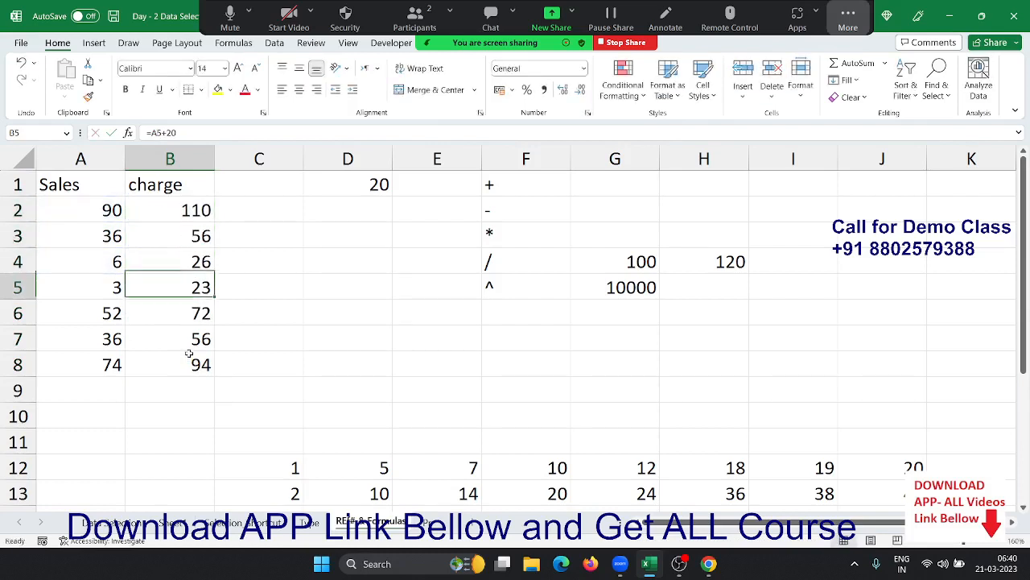
{"action": "key", "text": "F2"}
{"action": "key", "text": "Escape"}
- Empty the charge column B2:B8, leaving the Sales values untouched
{"action": "key", "text": "Up"}
{"action": "key", "text": "Up"}
{"action": "key", "text": "Up"}
{"action": "key", "text": "Up"}
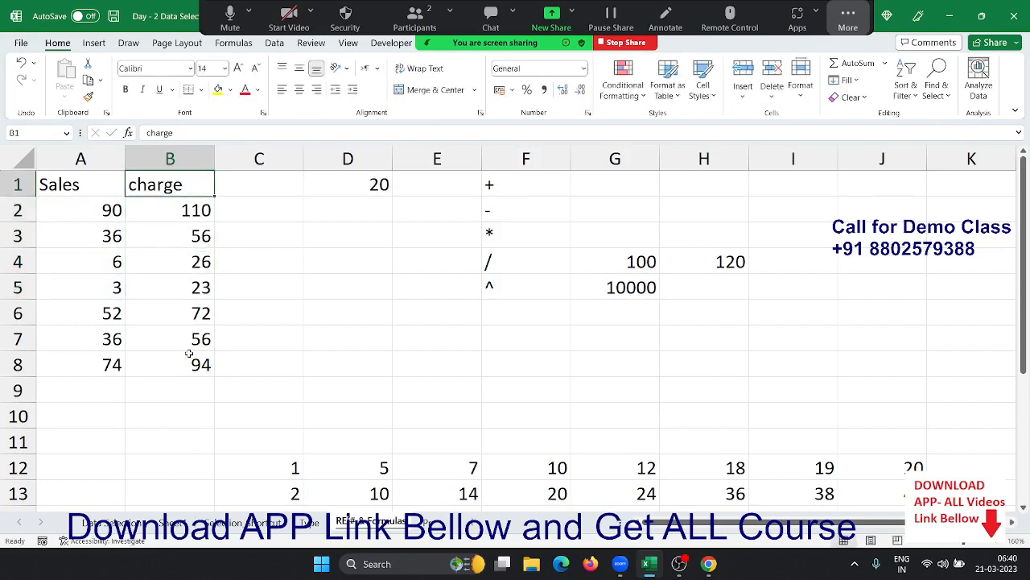
{"action": "key", "text": "Down"}
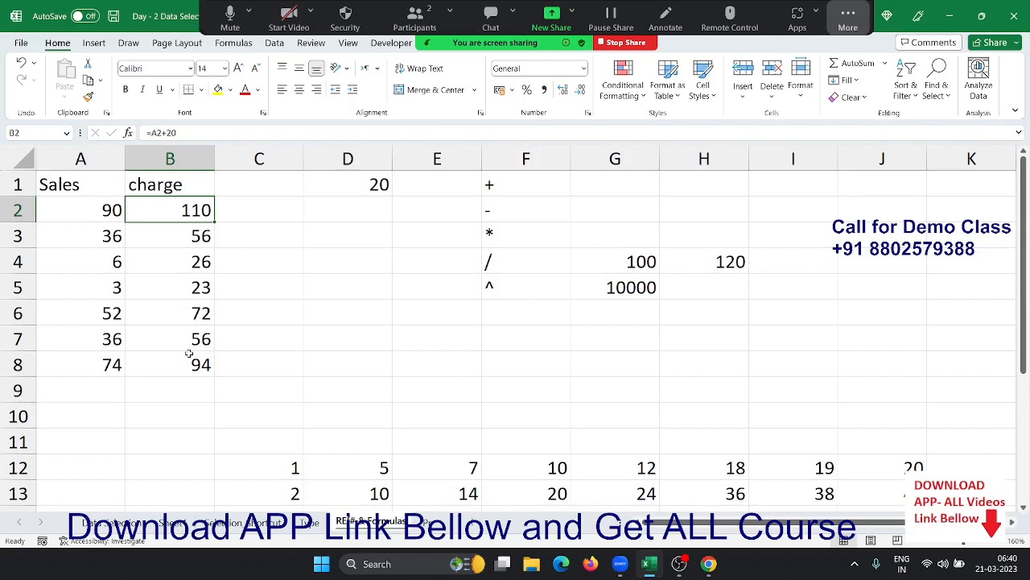
{"action": "key", "text": "ctrl+shift+Down"}
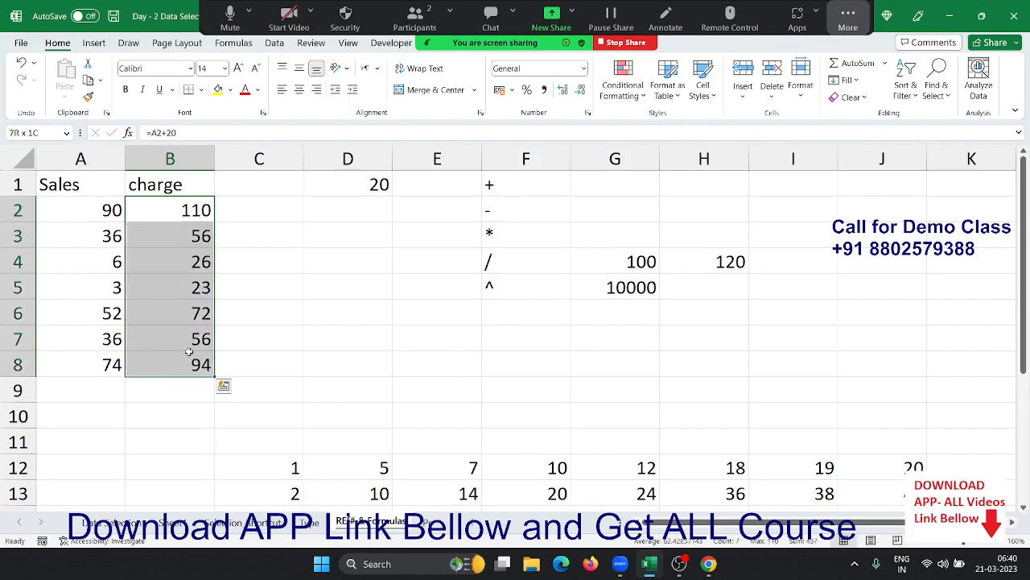
{"action": "key", "text": "Delete"}
{"action": "key", "text": "Left"}
{"action": "key", "text": "ctrl+Down"}
{"action": "key", "text": "Right"}
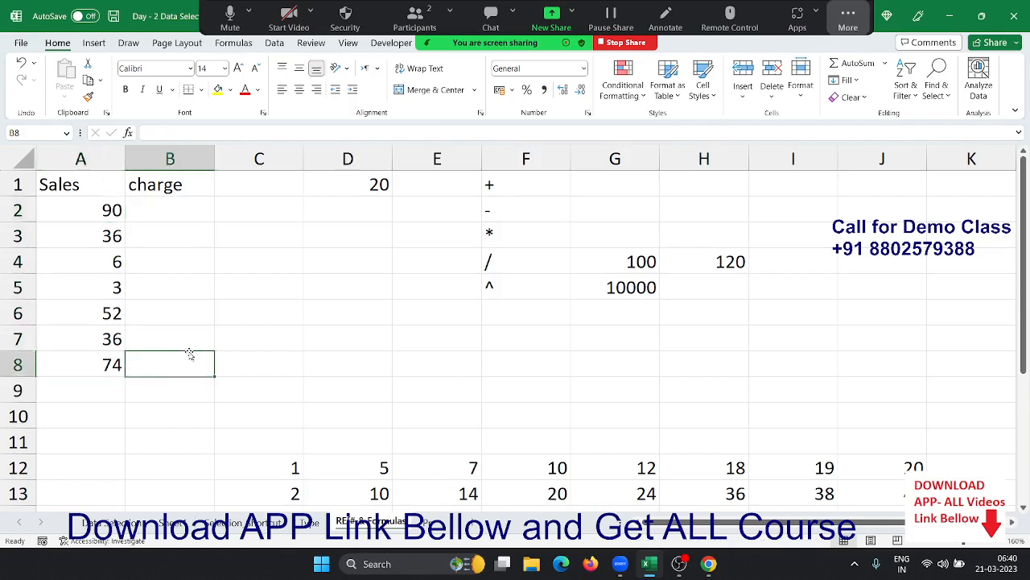
{"action": "type", "text": "="}
{"action": "key", "text": "Left"}
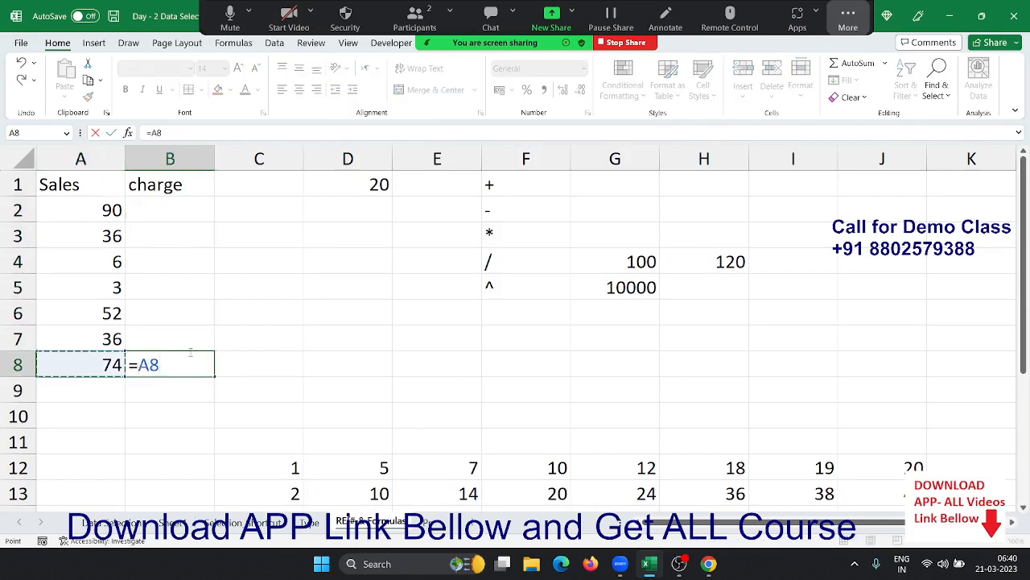
{"action": "type", "text": "+20"}
{"action": "key", "text": "Return"}
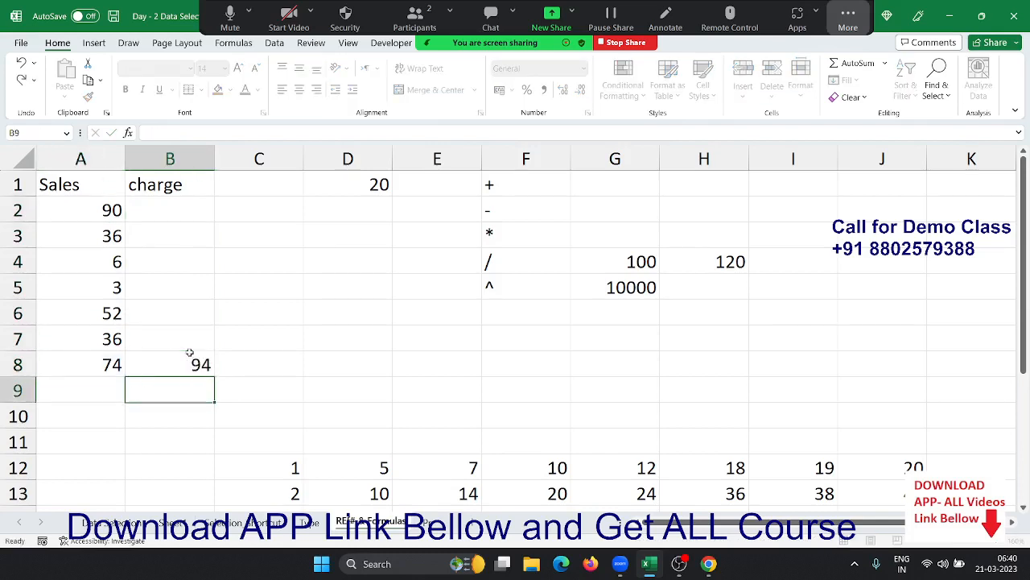
{"action": "key", "text": "Up"}
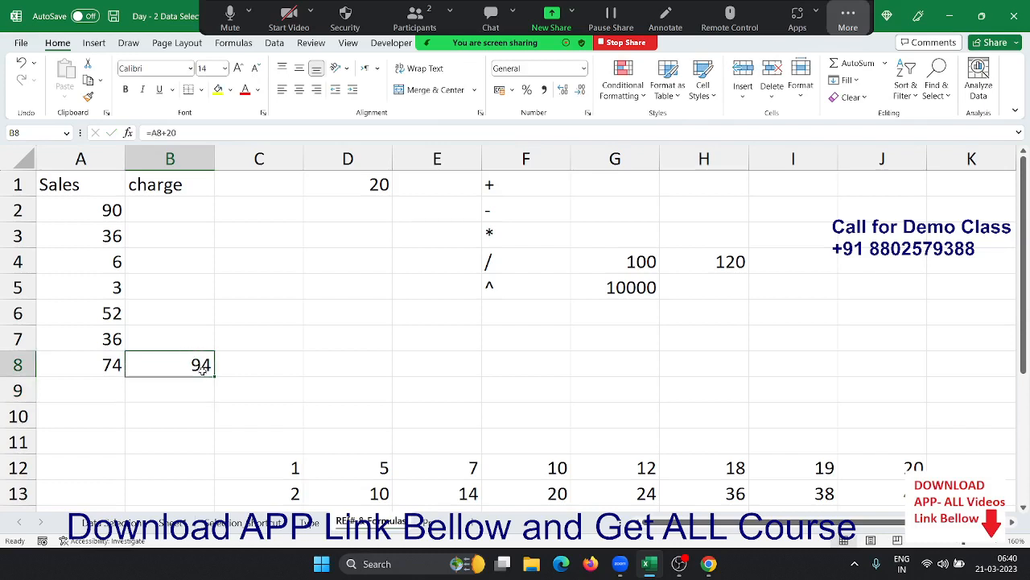
{"action": "left_click_drag", "start_coordinate": [213, 373], "coordinate": [215, 209]}
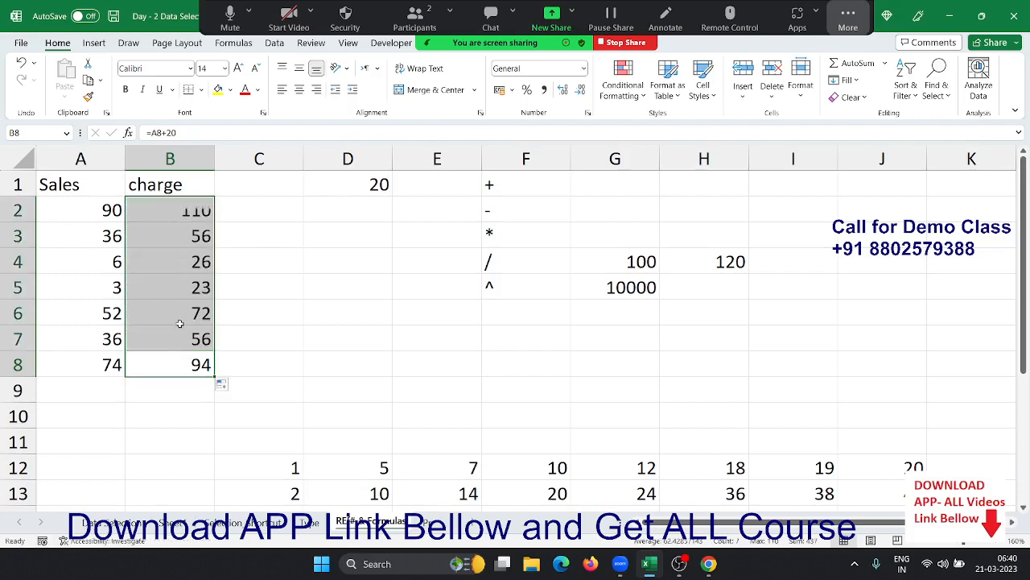
{"action": "left_click", "coordinate": [175, 366]}
{"action": "double_click", "coordinate": [174, 367]}
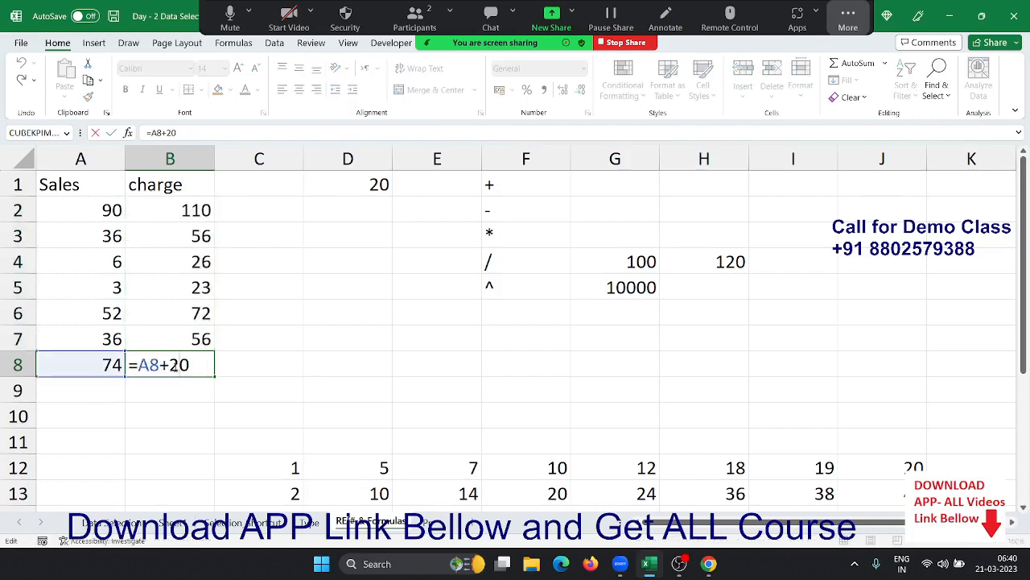
{"action": "key", "text": "Escape"}
{"action": "key", "text": "Up"}
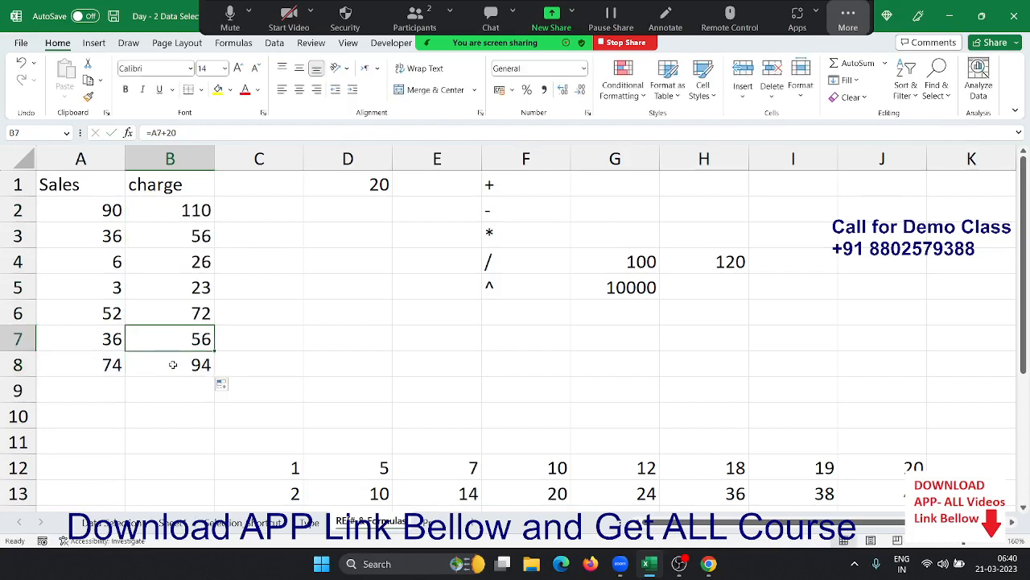
{"action": "key", "text": "F2"}
{"action": "key", "text": "Escape"}
{"action": "key", "text": "Up"}
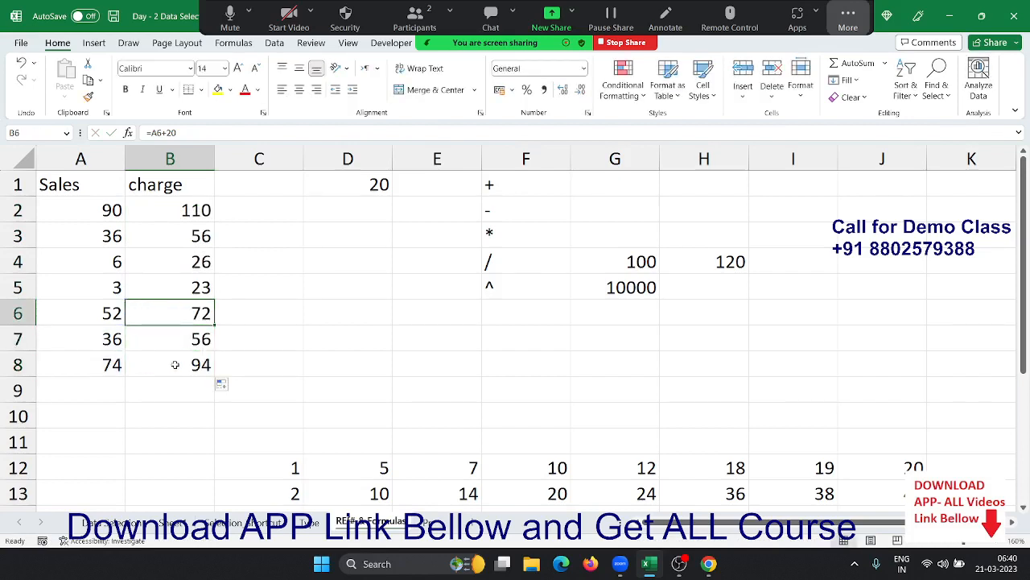
{"action": "key", "text": "F2"}
{"action": "key", "text": "Escape"}
{"action": "key", "text": "Up"}
{"action": "key", "text": "Up"}
{"action": "key", "text": "Up"}
{"action": "key", "text": "Up"}
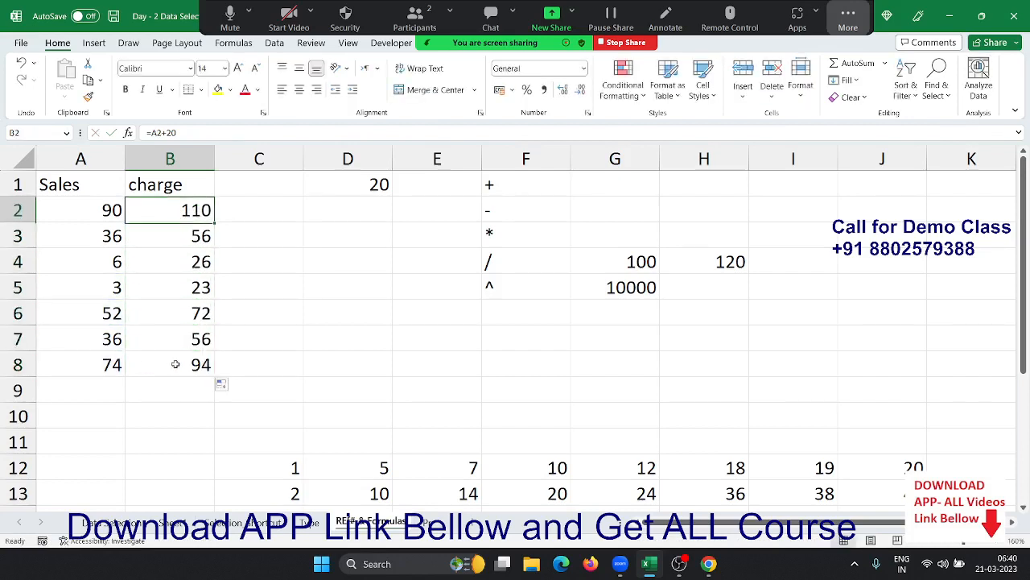
{"action": "left_click", "coordinate": [175, 363], "text": "shift"}
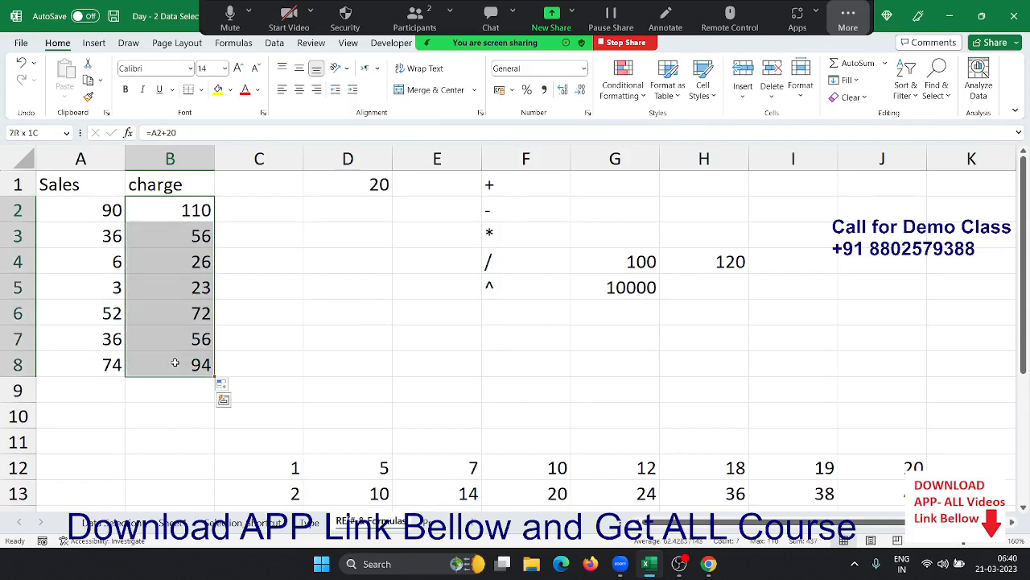
{"action": "key", "text": "Delete"}
{"action": "key", "text": "Right"}
{"action": "key", "text": "Up"}
{"action": "key", "text": "Right"}
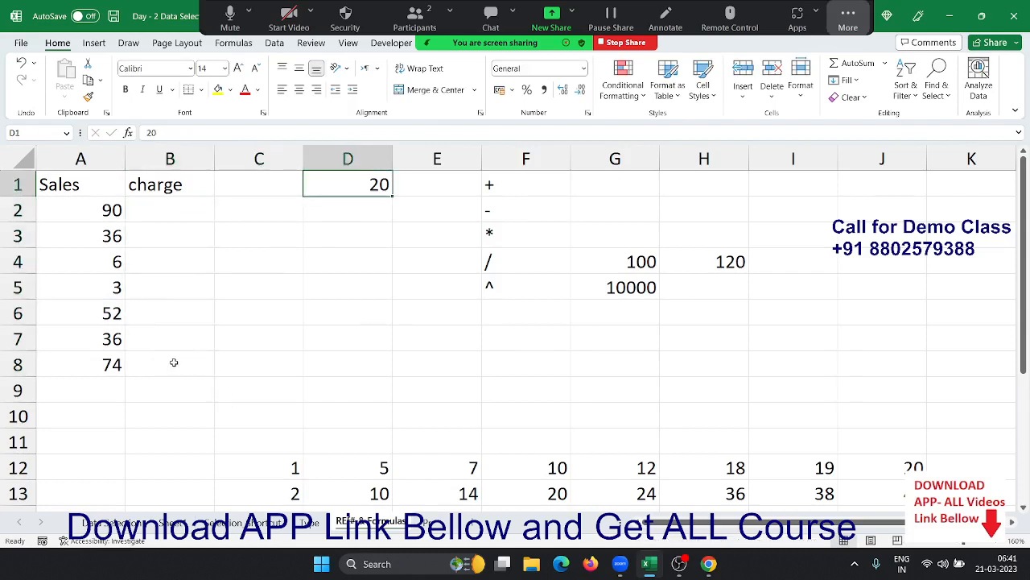
- Enter =A2+D1 in B2, adding the 20 from D1 to show 110
{"action": "key", "text": "Down"}
{"action": "key", "text": "Left"}
{"action": "key", "text": "Left"}
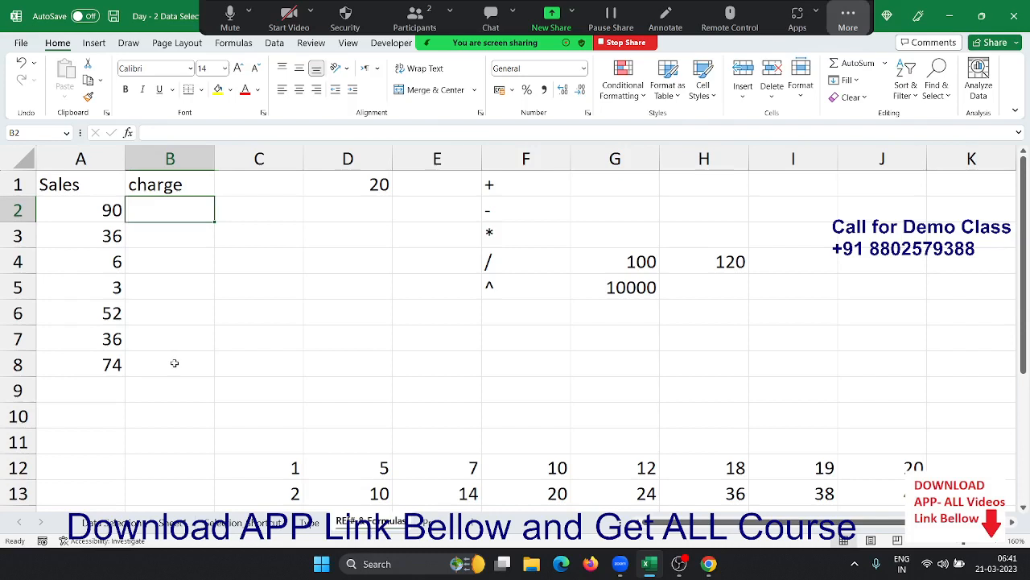
{"action": "type", "text": "="}
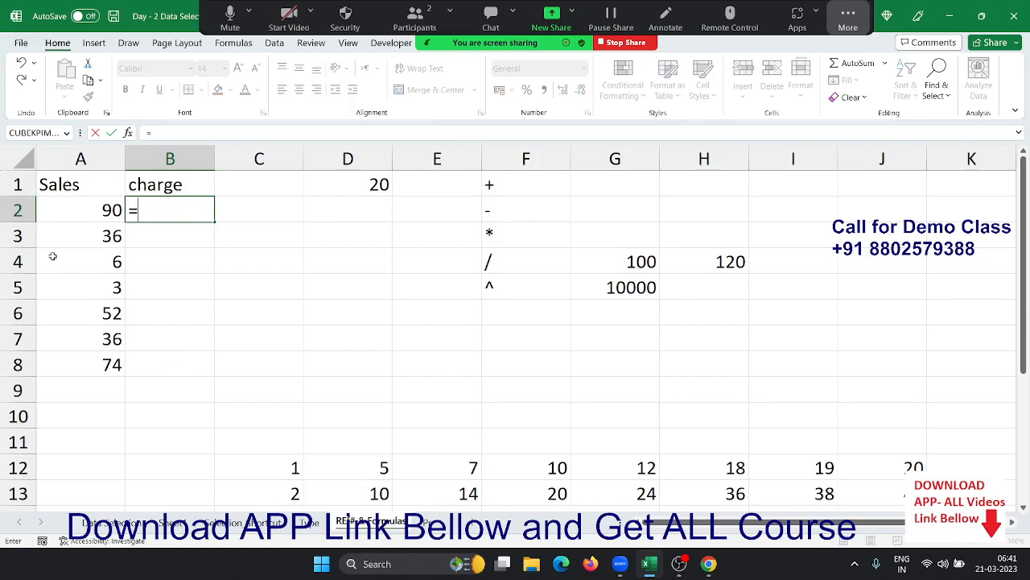
{"action": "left_click", "coordinate": [52, 211]}
{"action": "type", "text": "+"}
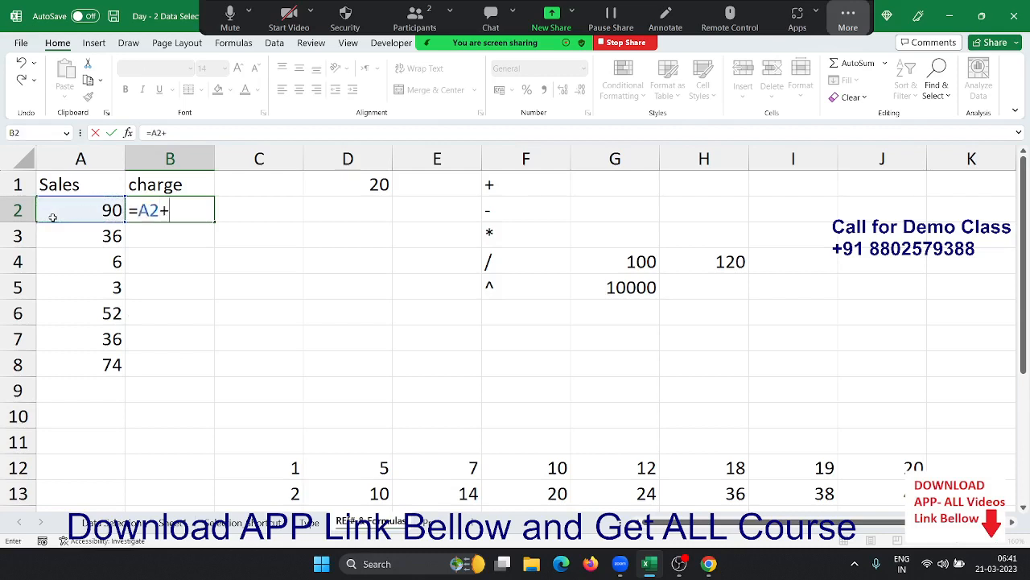
{"action": "left_click", "coordinate": [324, 184]}
{"action": "key", "text": "Return"}
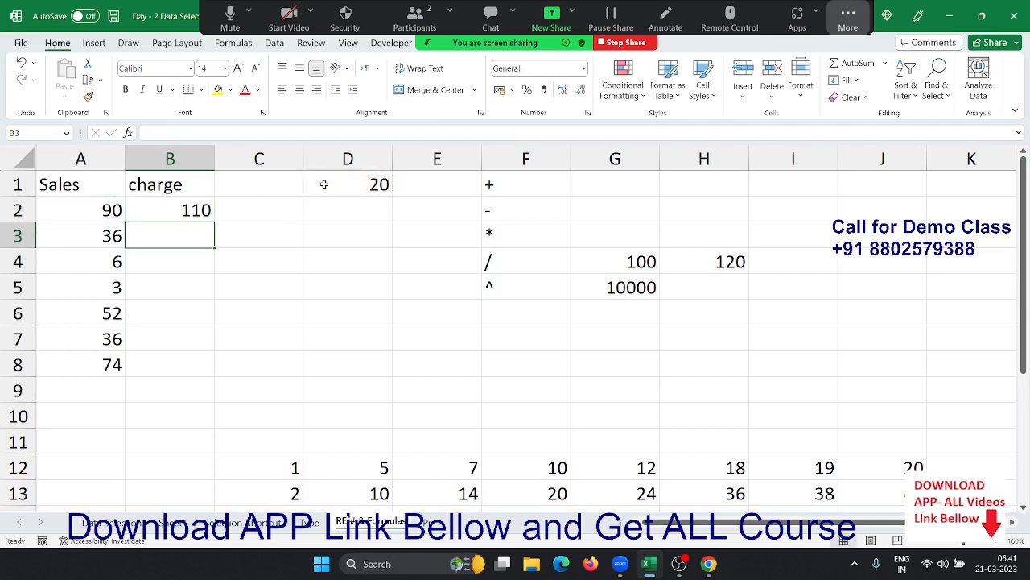
- Copy B2 into B3, see the wrong 35 result, and clear B3
{"action": "left_click", "coordinate": [171, 206]}
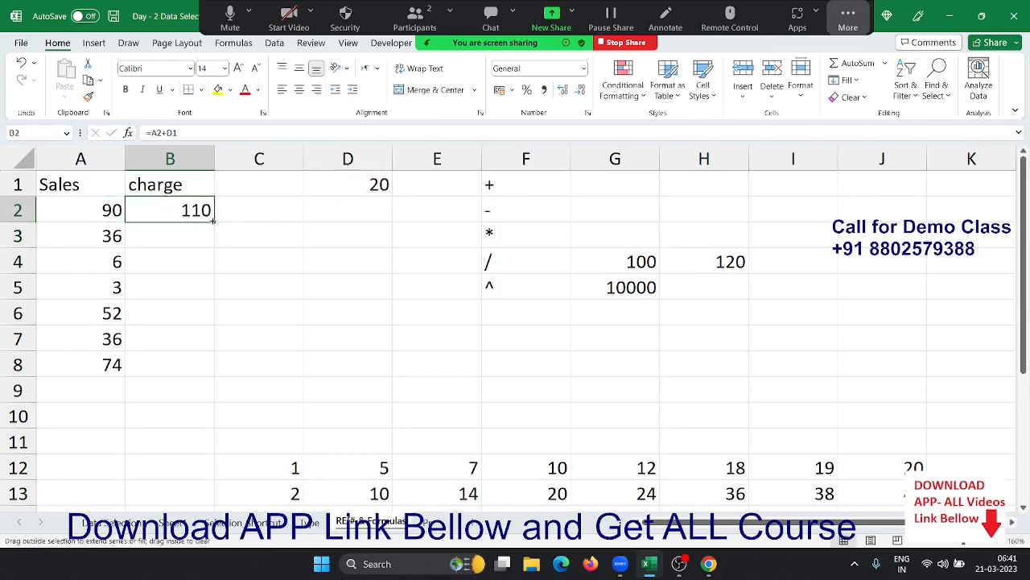
{"action": "left_click_drag", "start_coordinate": [213, 219], "coordinate": [207, 245]}
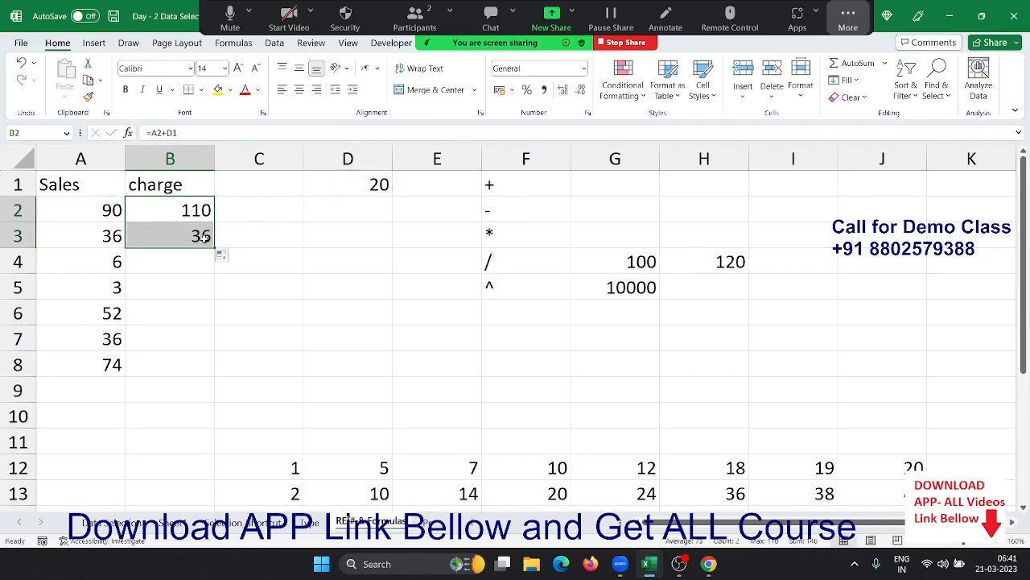
{"action": "double_click", "coordinate": [204, 237]}
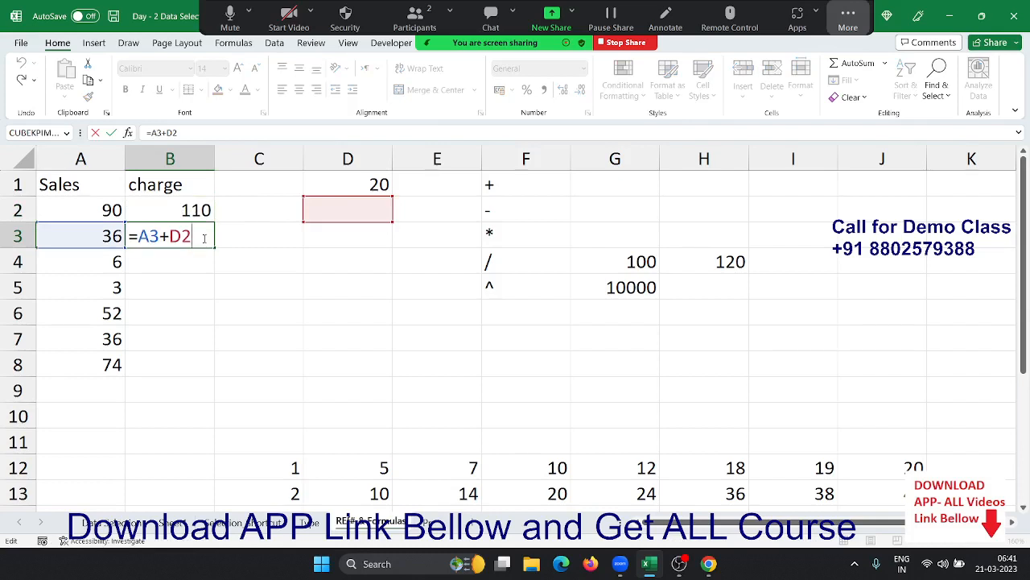
{"action": "key", "text": "Escape"}
{"action": "key", "text": "Delete"}
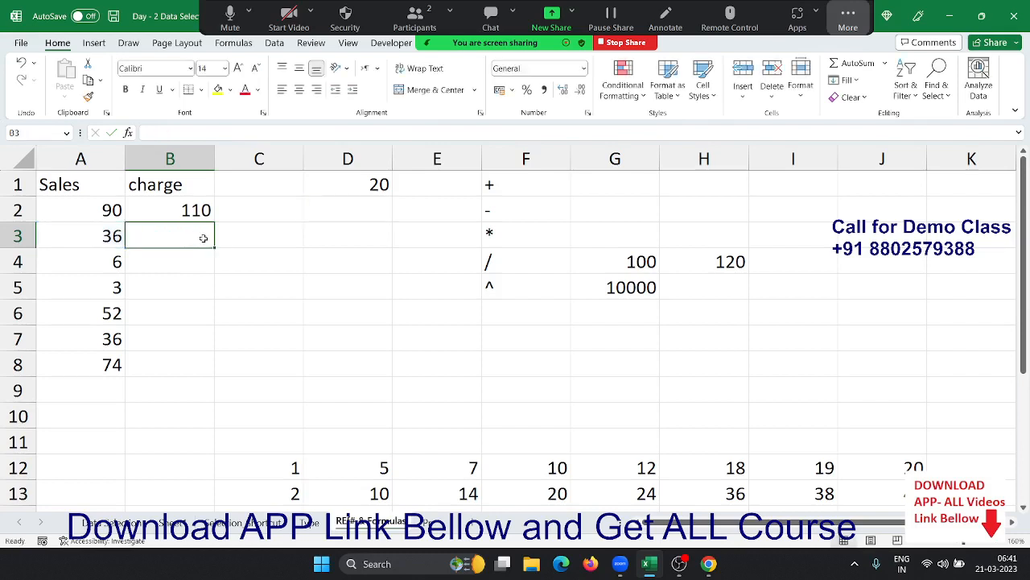
{"action": "key", "text": "Up"}
- Change B2 to =A2+D$1 and fill down to B8 (110, 56, 26, 23, 72, 56, 94)
{"action": "key", "text": "F2"}
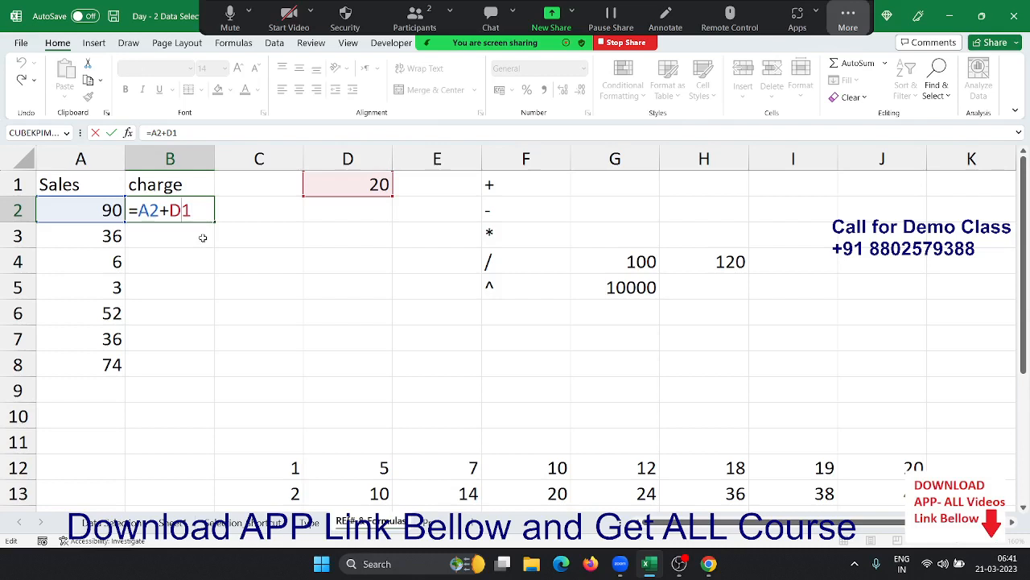
{"action": "key", "text": "F4"}
{"action": "key", "text": "F4"}
{"action": "key", "text": "Return"}
{"action": "key", "text": "Up"}
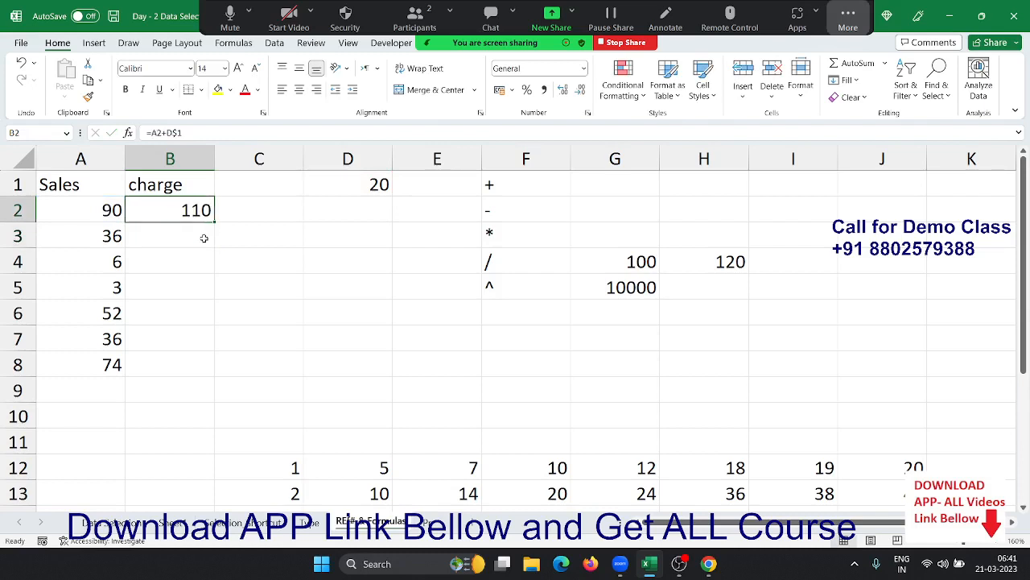
{"action": "left_click_drag", "start_coordinate": [214, 223], "coordinate": [190, 370]}
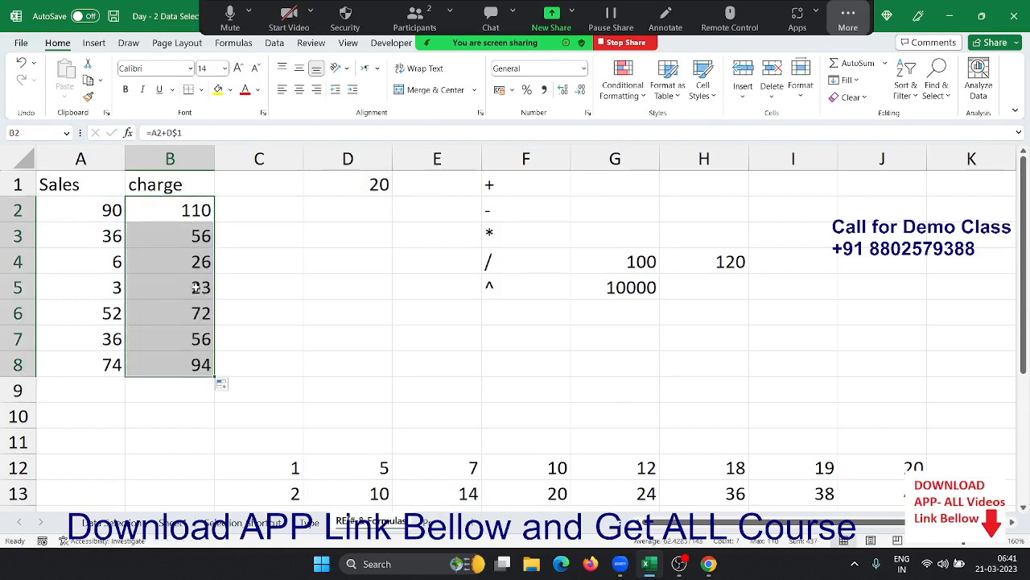
{"action": "double_click", "coordinate": [183, 236]}
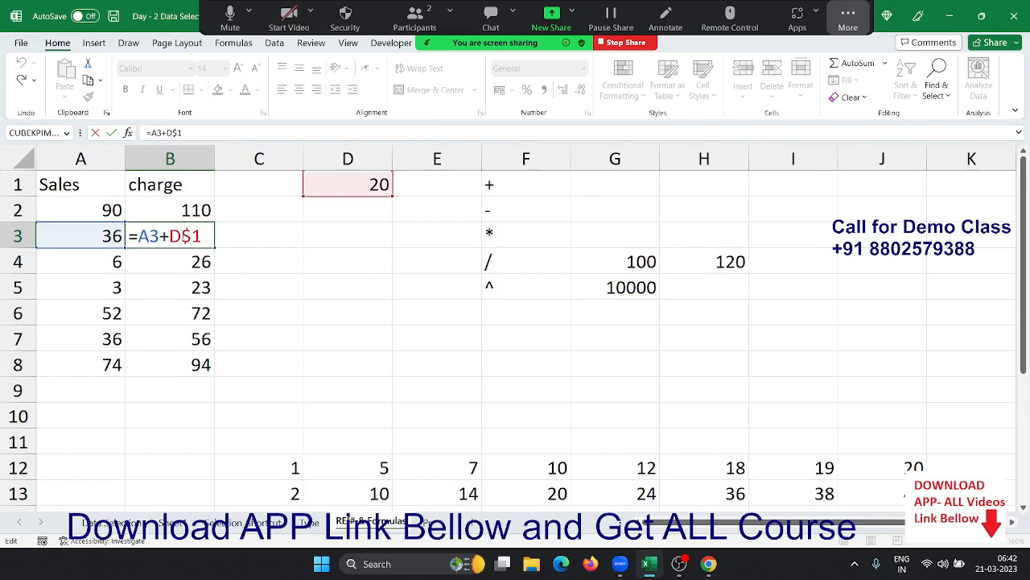
{"action": "key", "text": "Return"}
- Clear the old multiplication grid D13:J21
{"action": "scroll", "coordinate": [562, 246], "scroll_direction": "down", "scroll_amount": 3}
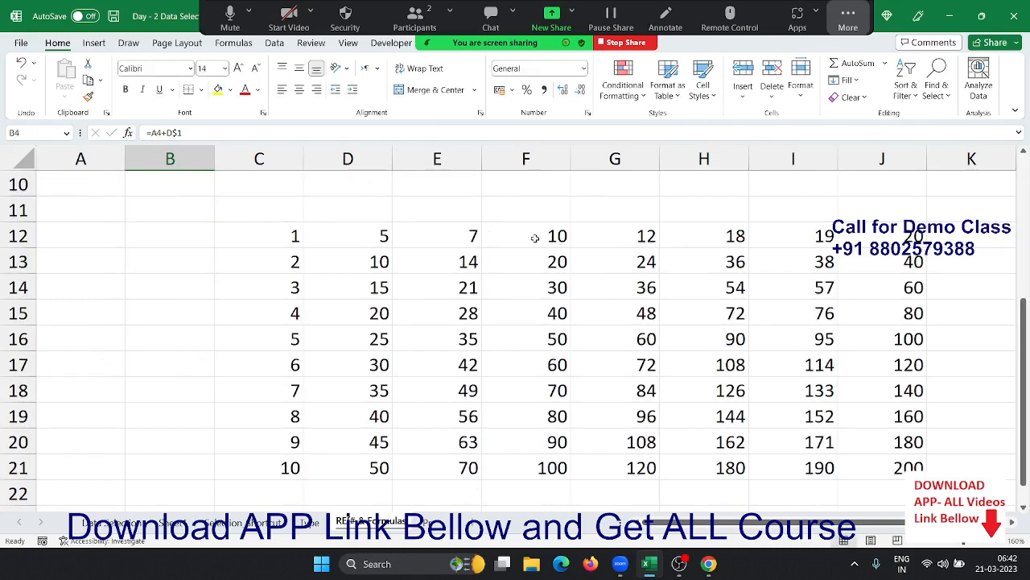
{"action": "left_click", "coordinate": [379, 268]}
{"action": "key", "text": "ctrl+shift+Right"}
{"action": "key", "text": "ctrl+shift+Down"}
{"action": "key", "text": "Delete"}
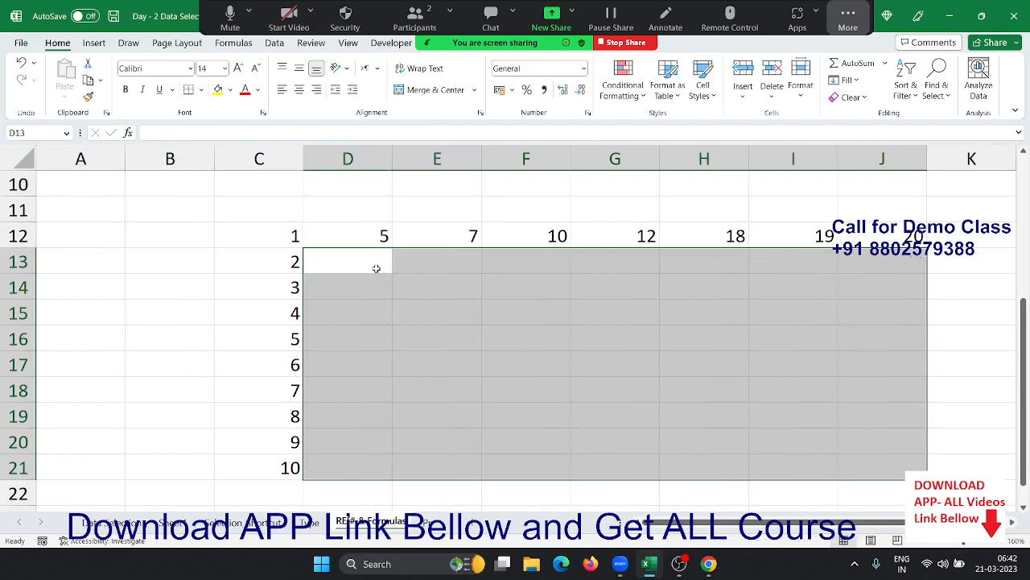
- Enter =D12*C13 in D13 so it shows 10
{"action": "key", "text": "Left"}
{"action": "key", "text": "Right"}
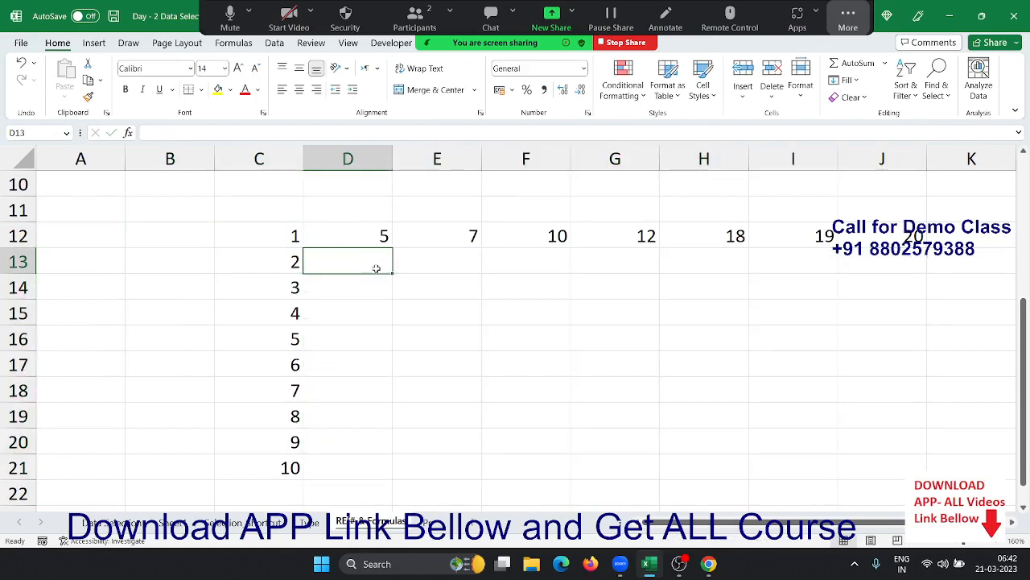
{"action": "type", "text": "="}
{"action": "left_click", "coordinate": [367, 234]}
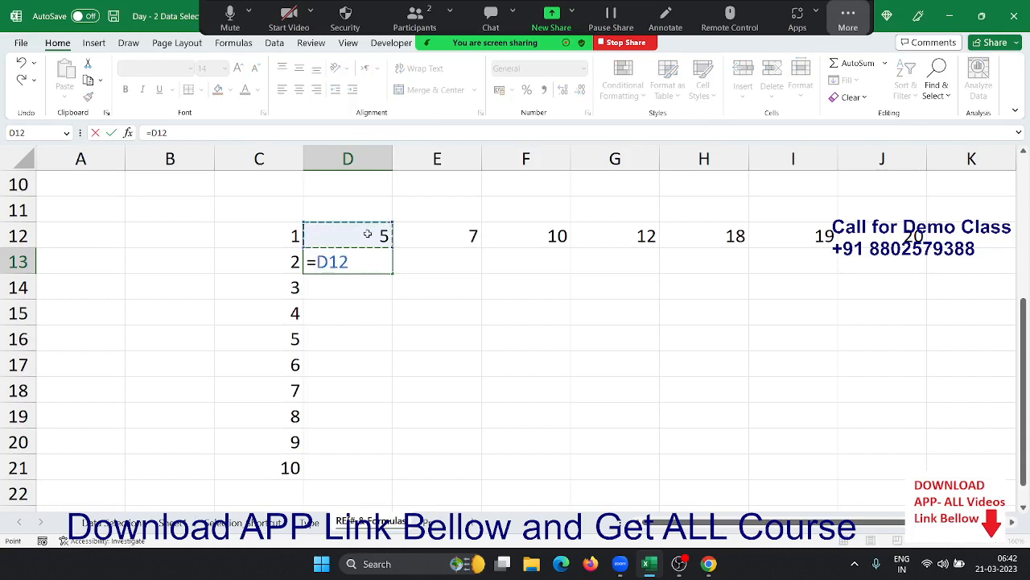
{"action": "type", "text": "*"}
{"action": "left_click", "coordinate": [283, 259]}
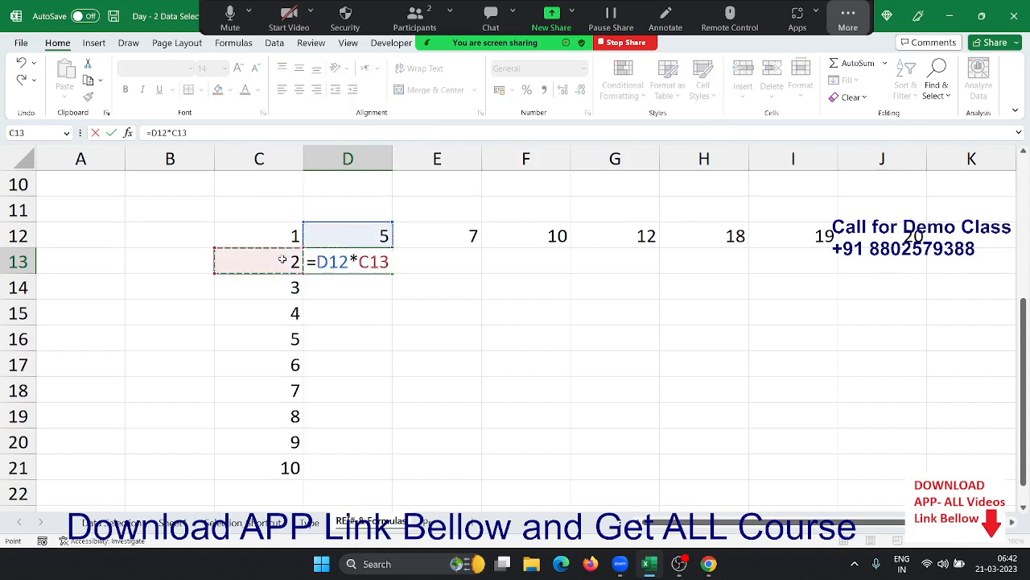
{"action": "key", "text": "Return"}
- Test filling the formula down into D14, then clear D14 and reopen D13's formula
{"action": "key", "text": "Up"}
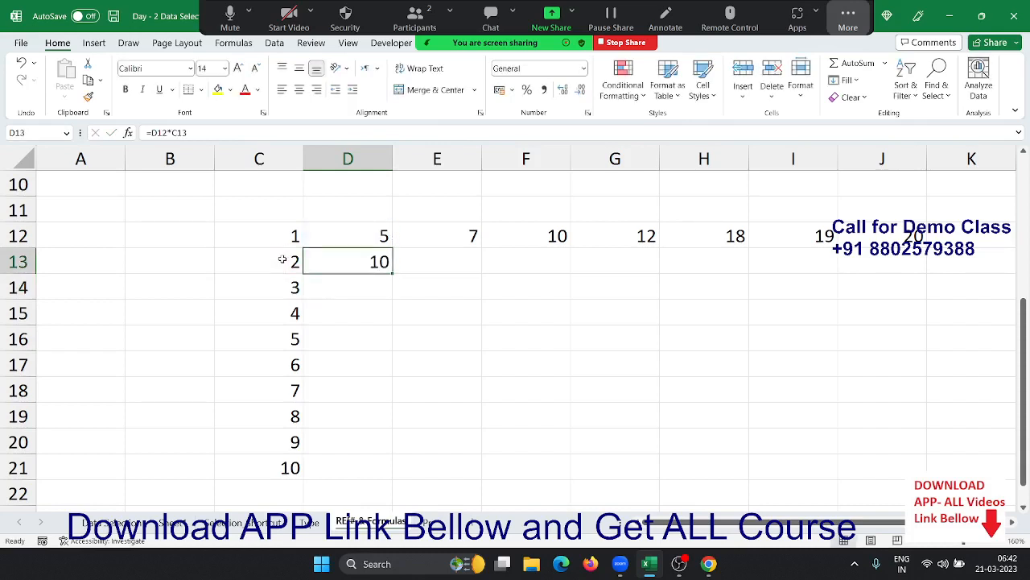
{"action": "key", "text": "shift+Down"}
{"action": "key", "text": "ctrl+d"}
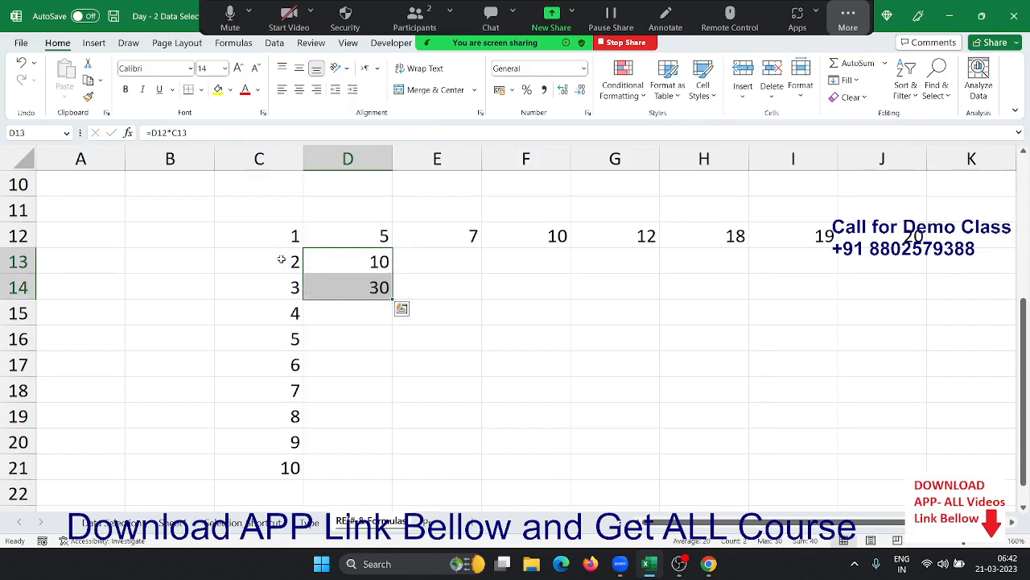
{"action": "key", "text": "Down"}
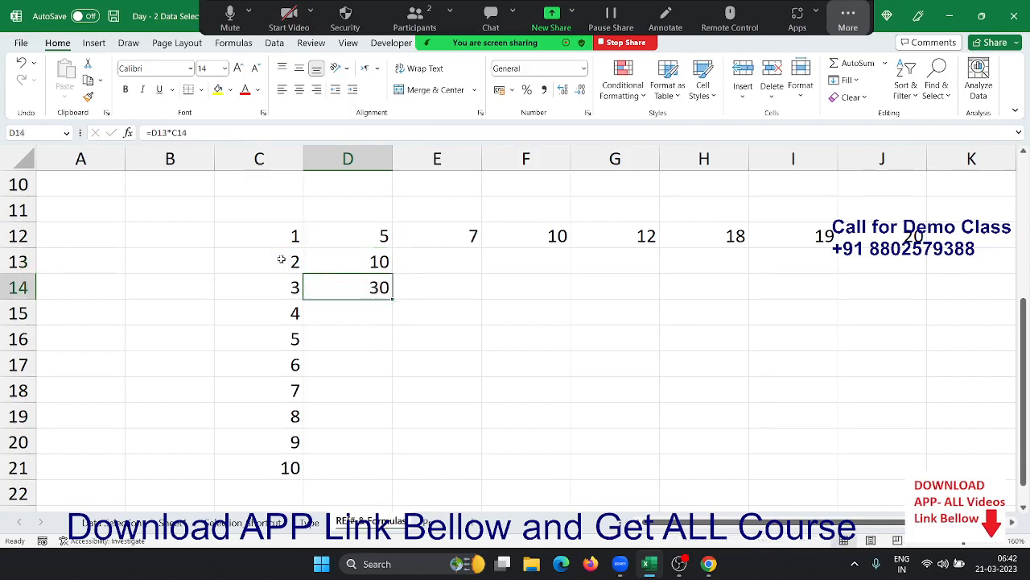
{"action": "key", "text": "F2"}
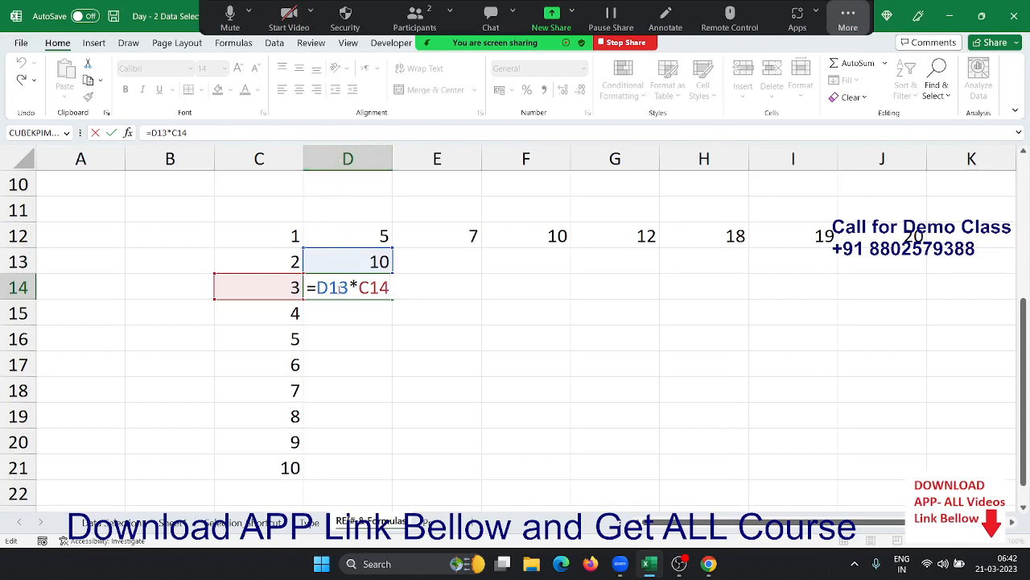
{"action": "key", "text": "ctrl+Return"}
{"action": "key", "text": "Delete"}
{"action": "key", "text": "Up"}
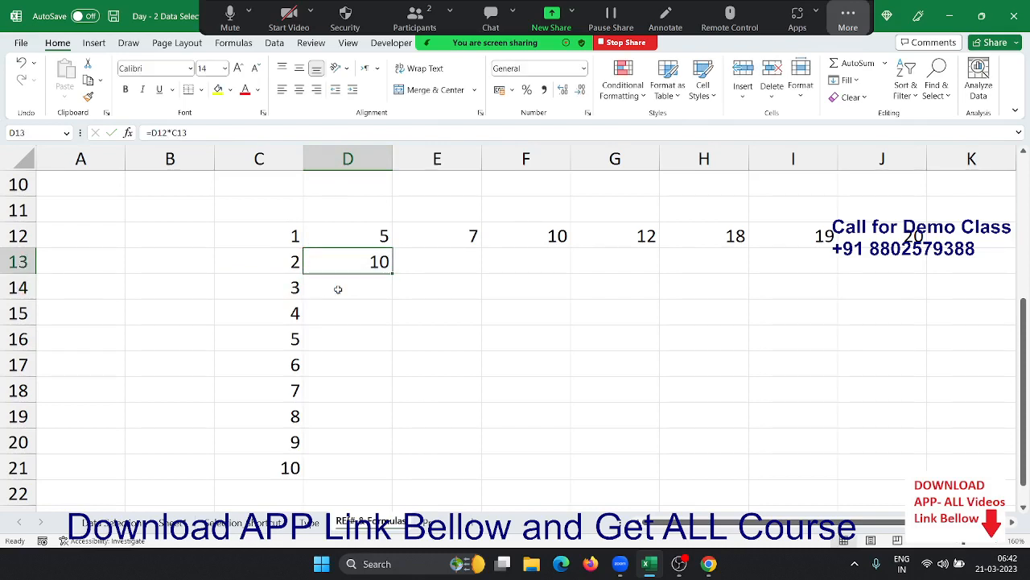
{"action": "key", "text": "F2"}
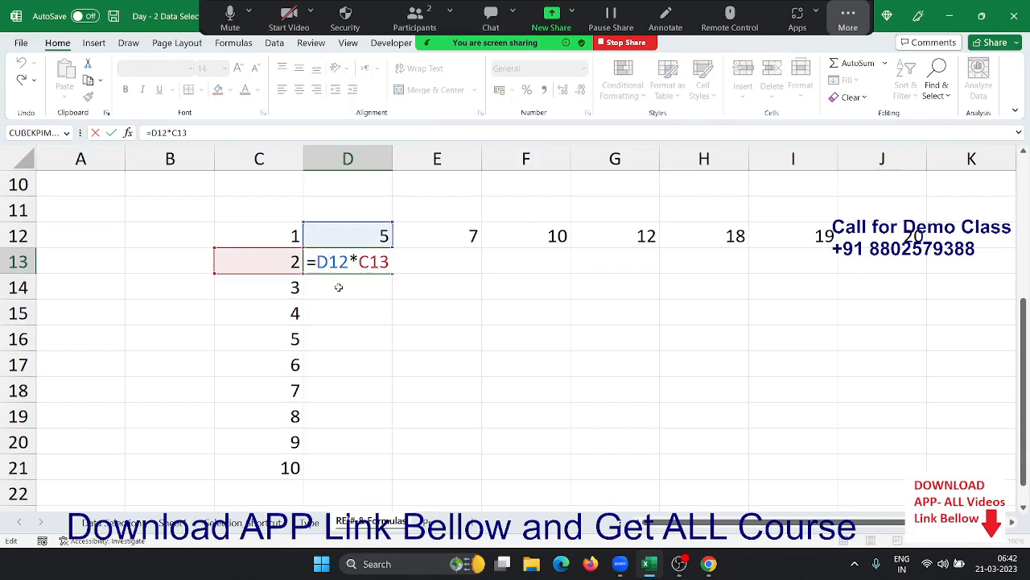
- Change D13 to =D$12*C13, fill it down to D21 (10–50), and copy it into E13
{"action": "type", "text": "$"}
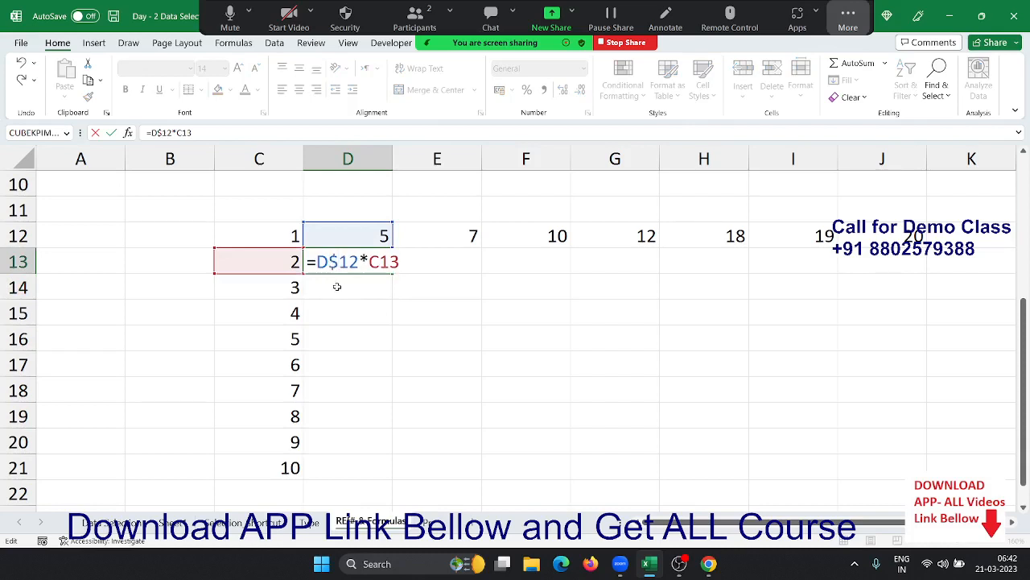
{"action": "key", "text": "Return"}
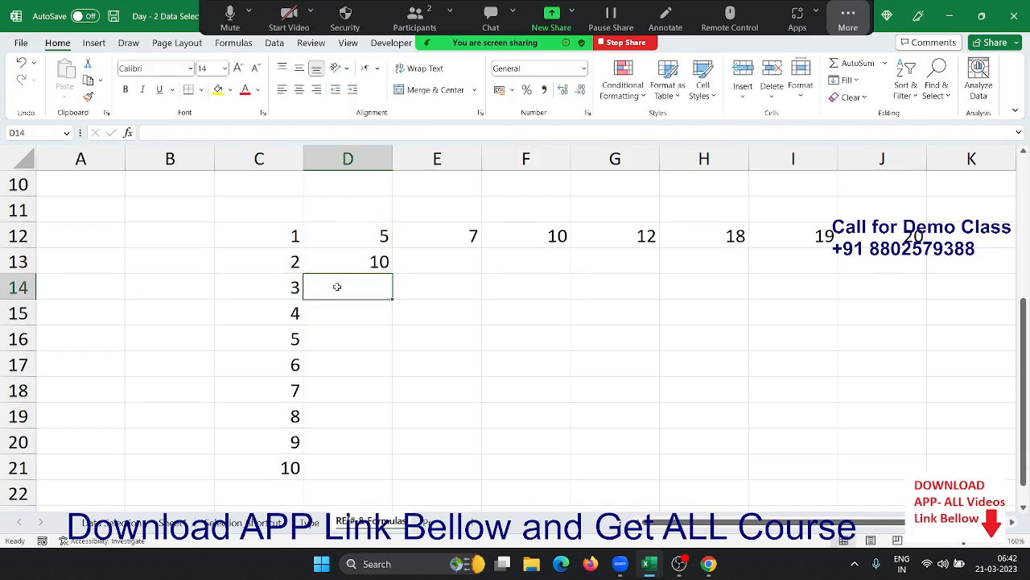
{"action": "key", "text": "Up"}
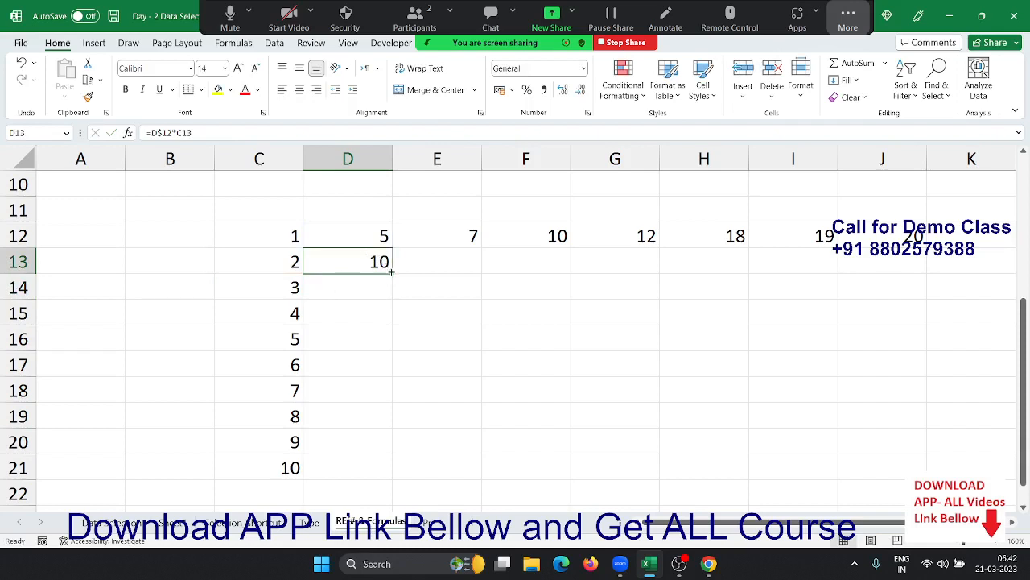
{"action": "left_click_drag", "start_coordinate": [393, 274], "coordinate": [384, 468]}
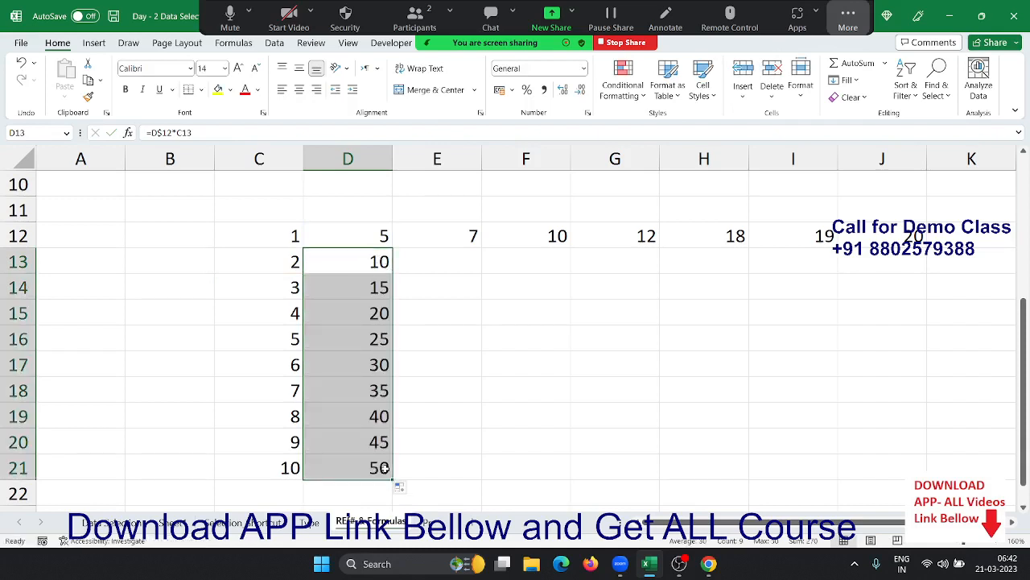
{"action": "left_click", "coordinate": [377, 266]}
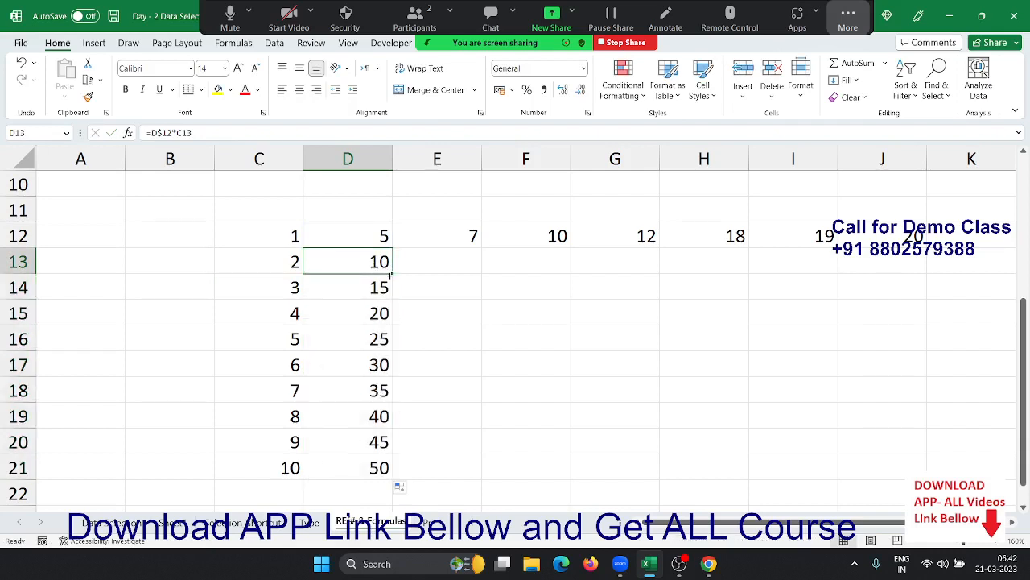
{"action": "left_click_drag", "start_coordinate": [390, 275], "coordinate": [469, 268]}
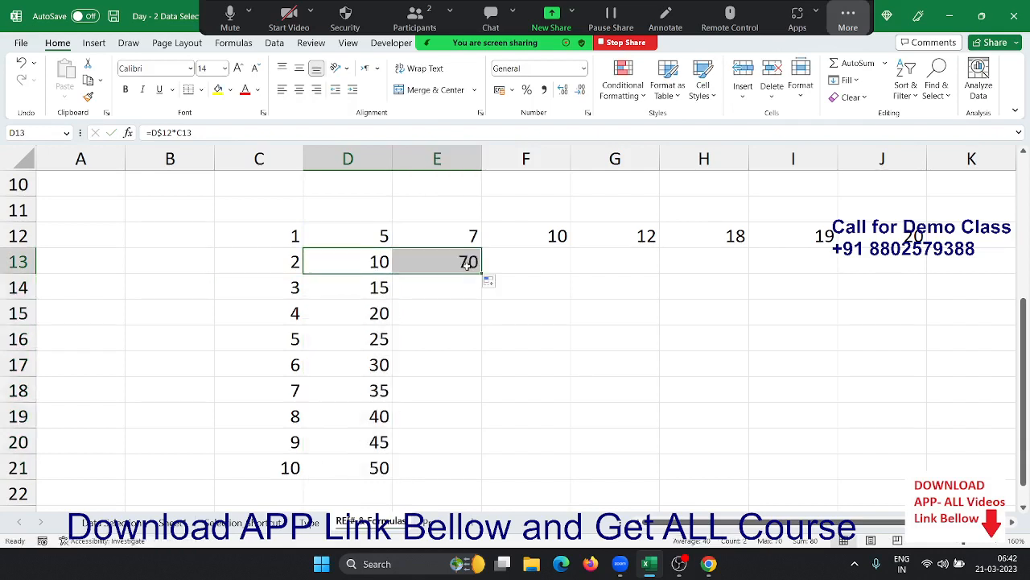
{"action": "double_click", "coordinate": [469, 265]}
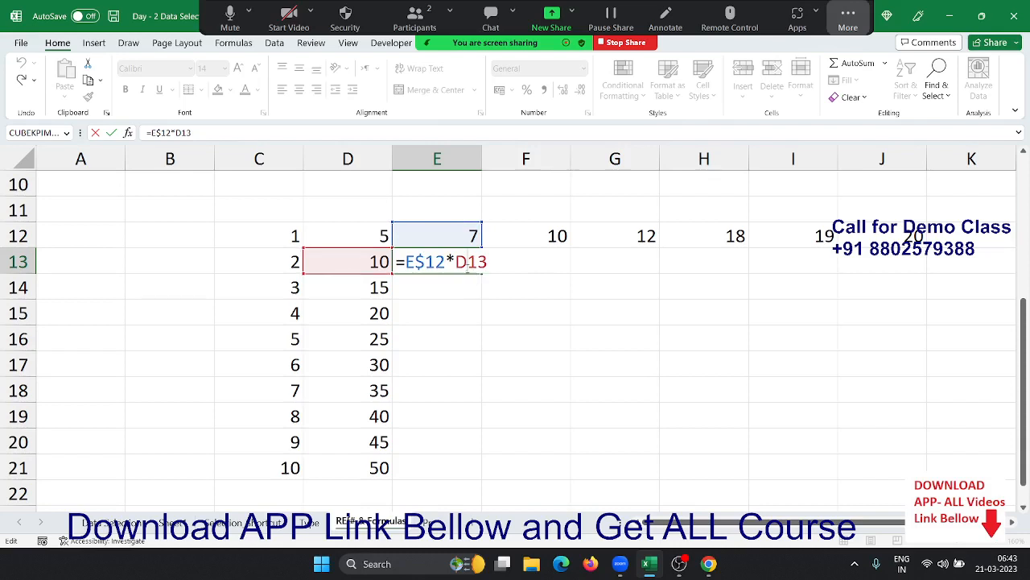
{"action": "double_click", "coordinate": [469, 263]}
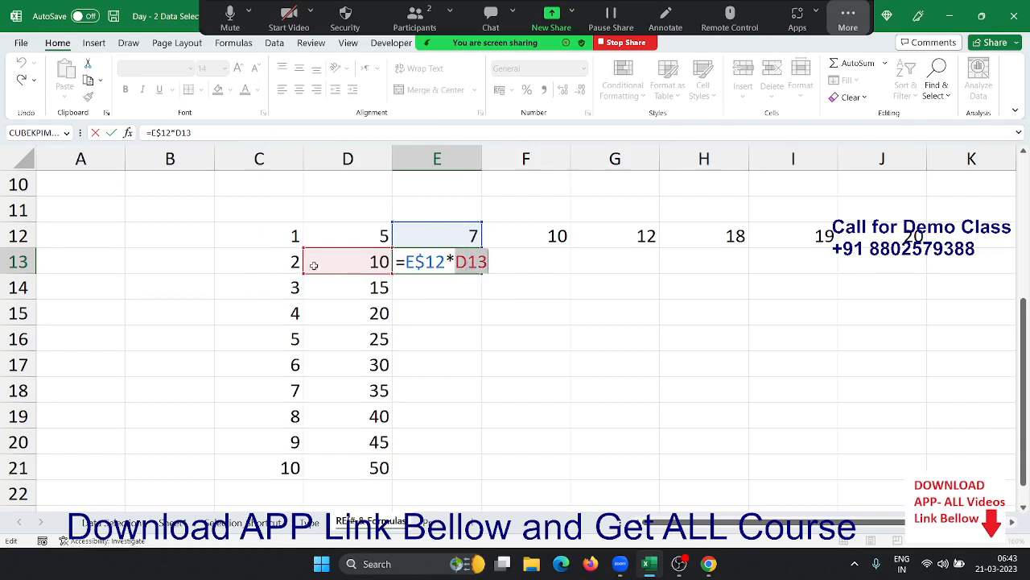
{"action": "left_click", "coordinate": [421, 259]}
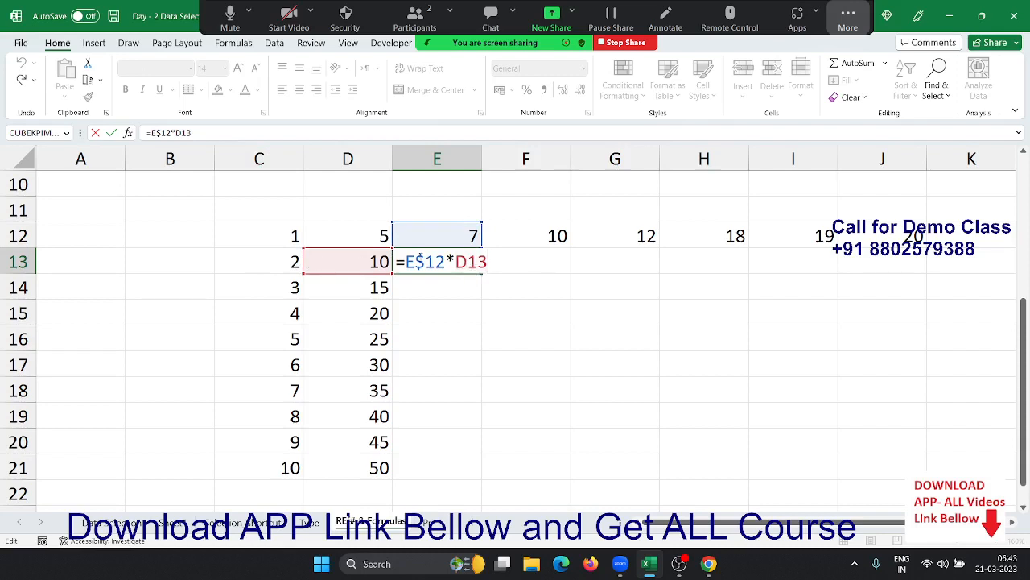
{"action": "double_click", "coordinate": [421, 259]}
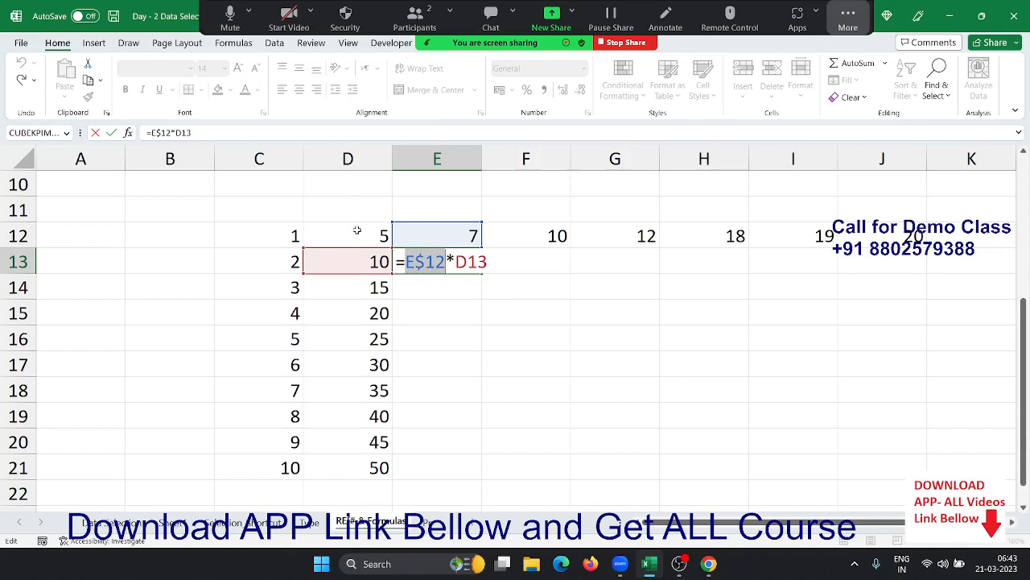
{"action": "key", "text": "ctrl"}
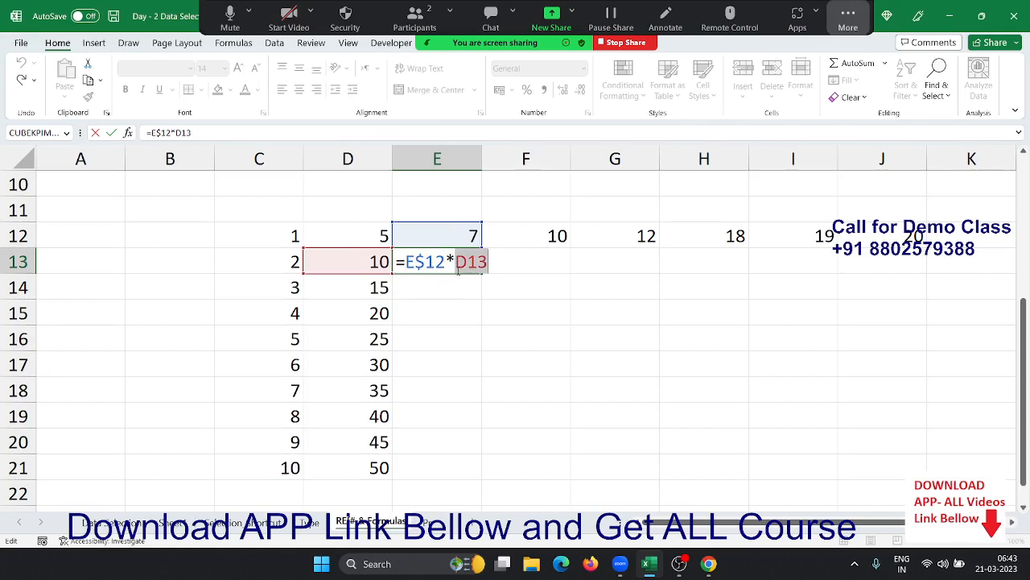
{"action": "key", "text": "ctrl+Return"}
{"action": "left_click", "coordinate": [389, 265]}
{"action": "key", "text": "F2"}
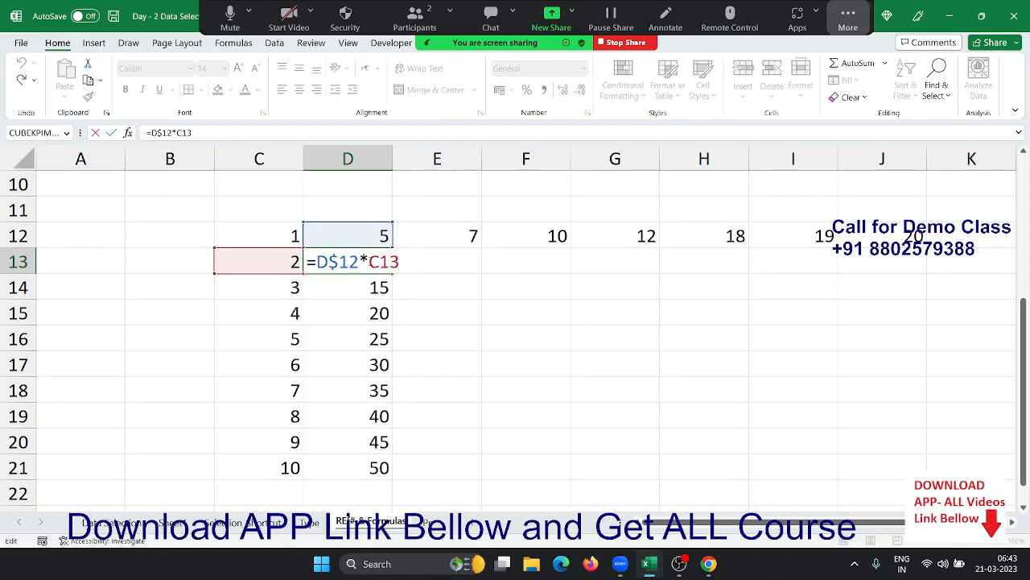
- Change D13 to =D$12*$C13 and copy it into E13, confirming =E$12*$C13
{"action": "type", "text": "$"}
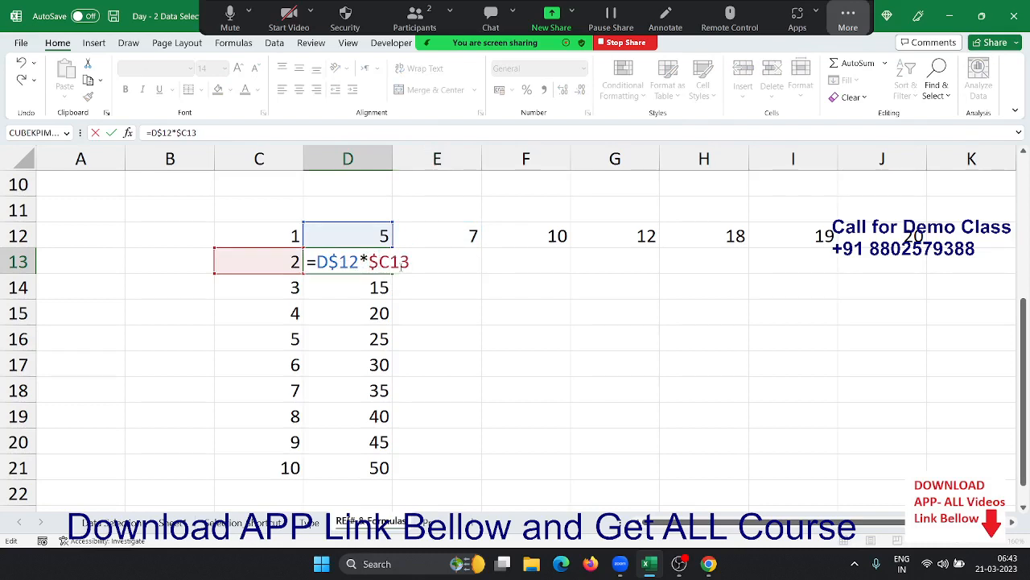
{"action": "key", "text": "Return"}
{"action": "key", "text": "Up"}
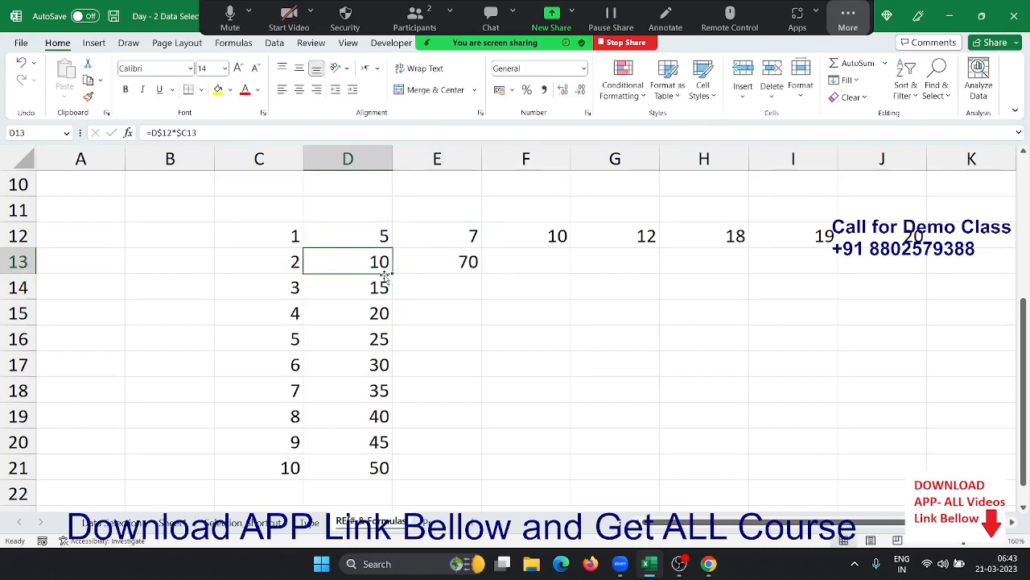
{"action": "left_click", "coordinate": [389, 276]}
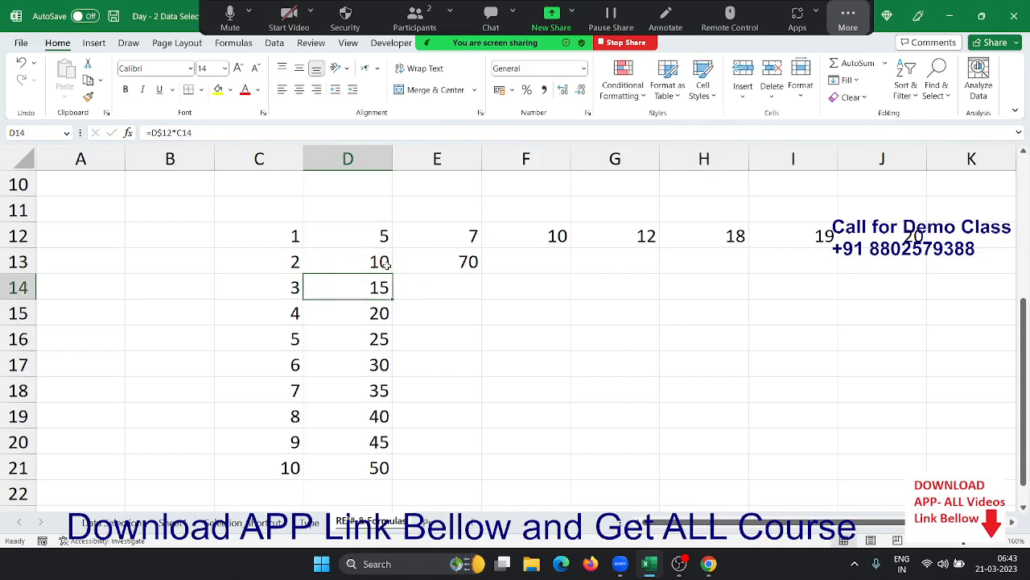
{"action": "left_click", "coordinate": [389, 271]}
{"action": "left_click_drag", "start_coordinate": [392, 273], "coordinate": [439, 265]}
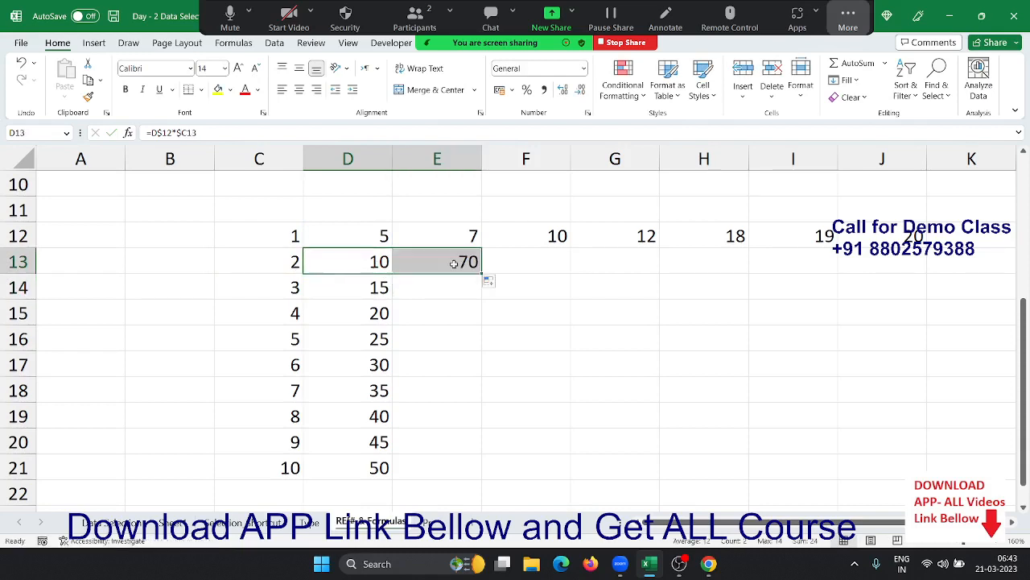
{"action": "double_click", "coordinate": [459, 262]}
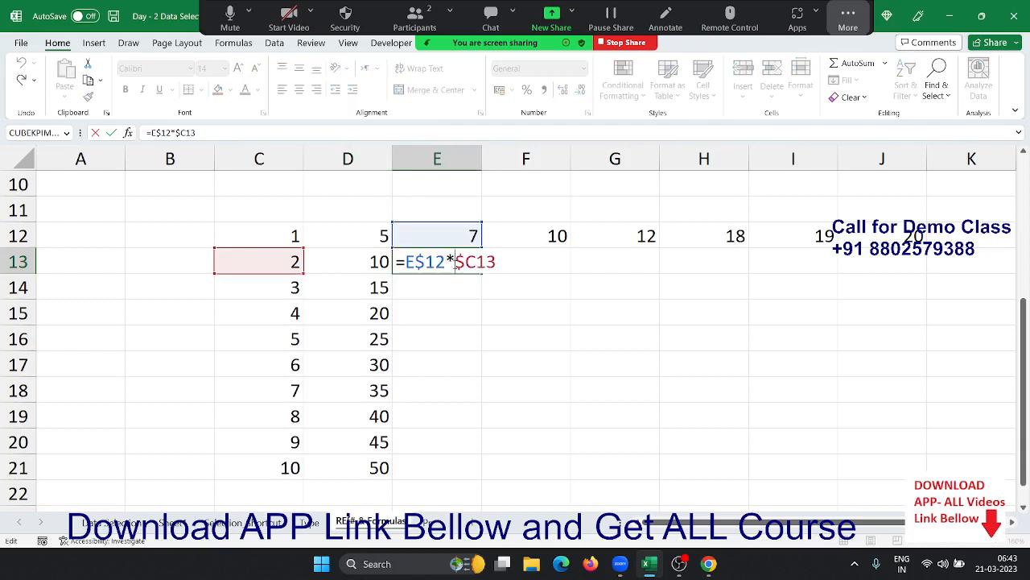
{"action": "key", "text": "Return"}
- Fill row 13 across to J13 and down to row 21, completing the grid (200 in J21)
{"action": "left_click", "coordinate": [466, 264]}
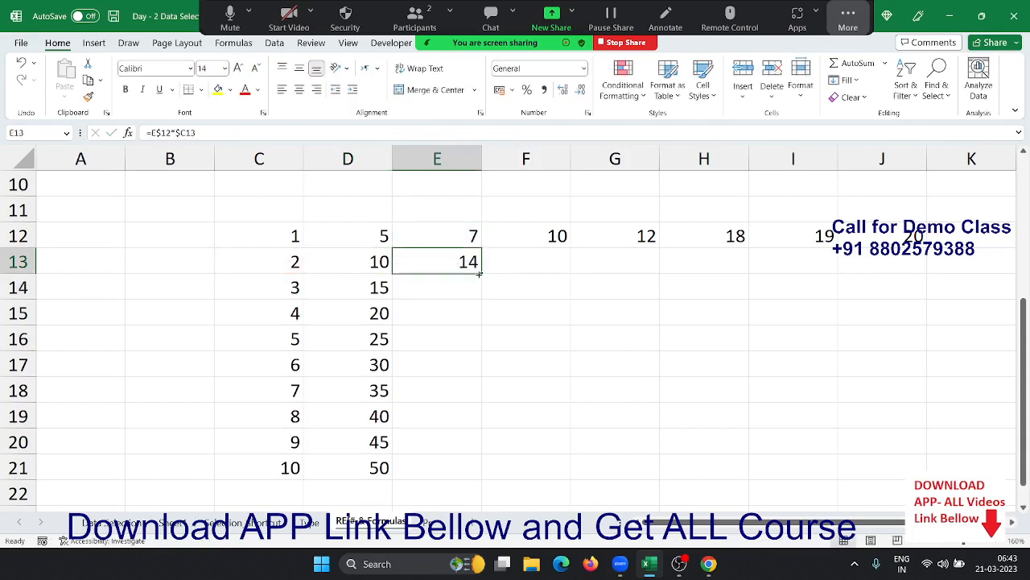
{"action": "left_click_drag", "start_coordinate": [481, 273], "coordinate": [893, 303]}
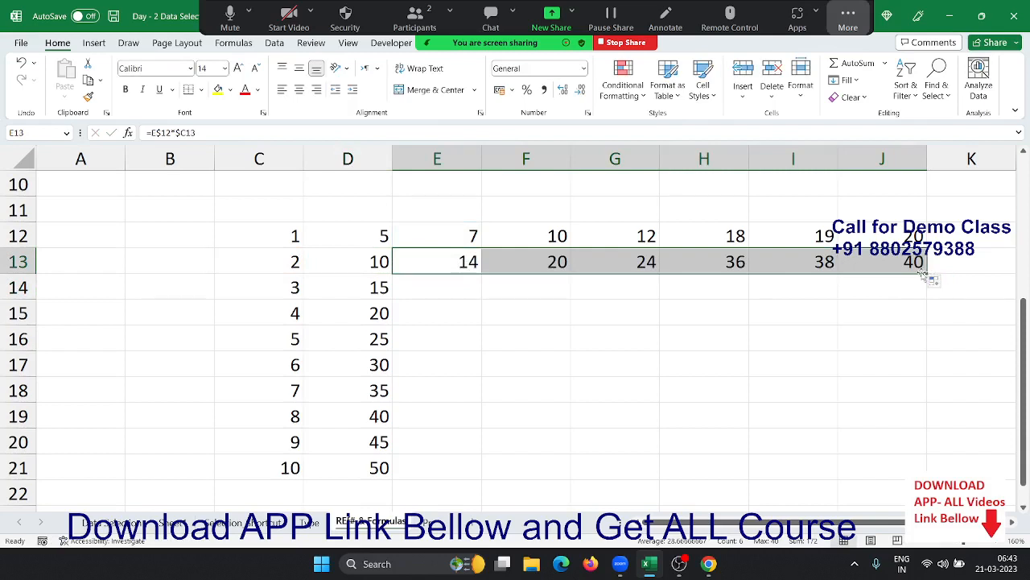
{"action": "left_click_drag", "start_coordinate": [927, 274], "coordinate": [894, 481]}
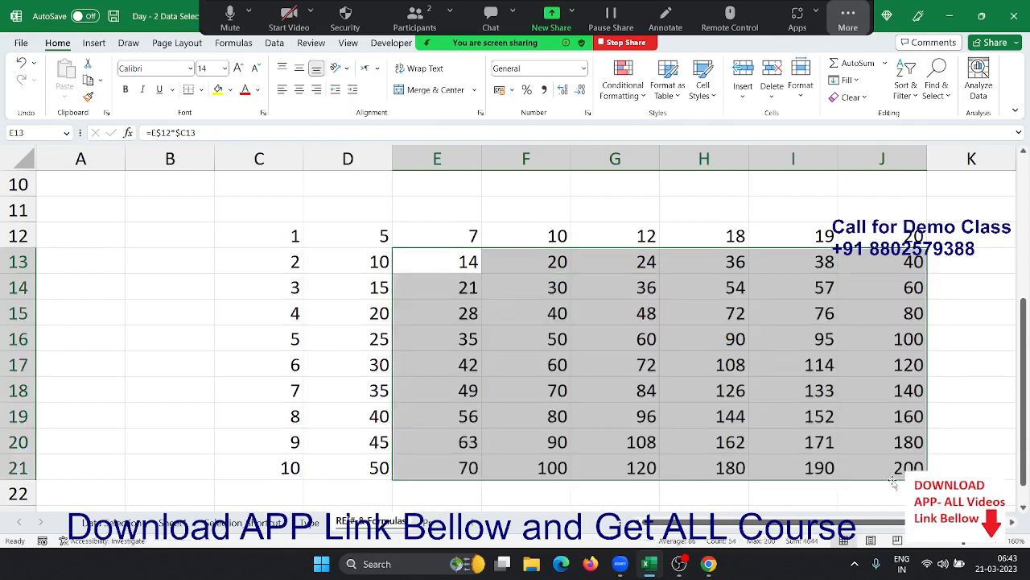
{"action": "left_click", "coordinate": [507, 330]}
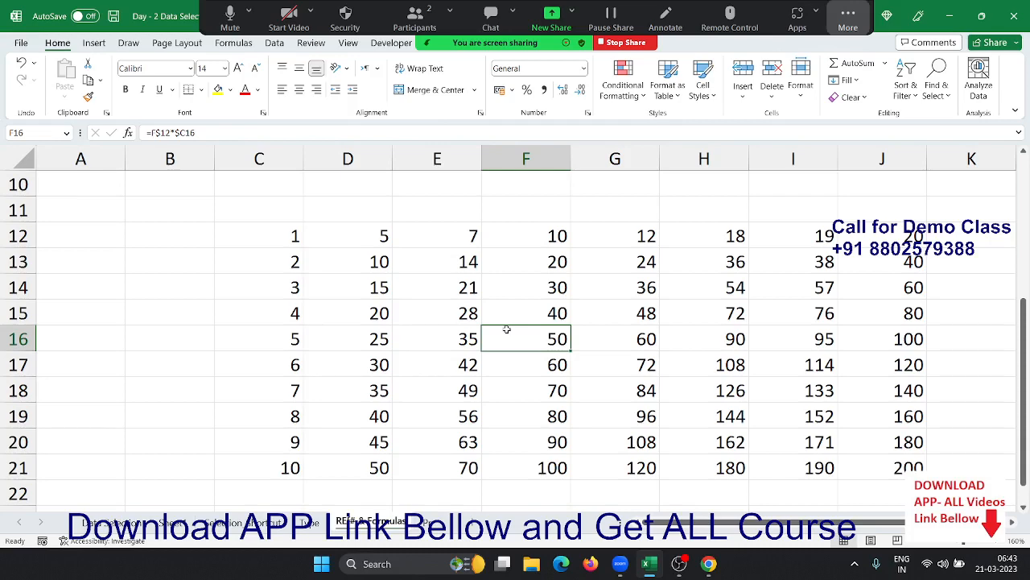
- Browse the sheet tabs and settle on the Sales and charge sheet with cell E6 selected
{"action": "scroll", "coordinate": [507, 329], "scroll_direction": "up", "scroll_amount": 3}
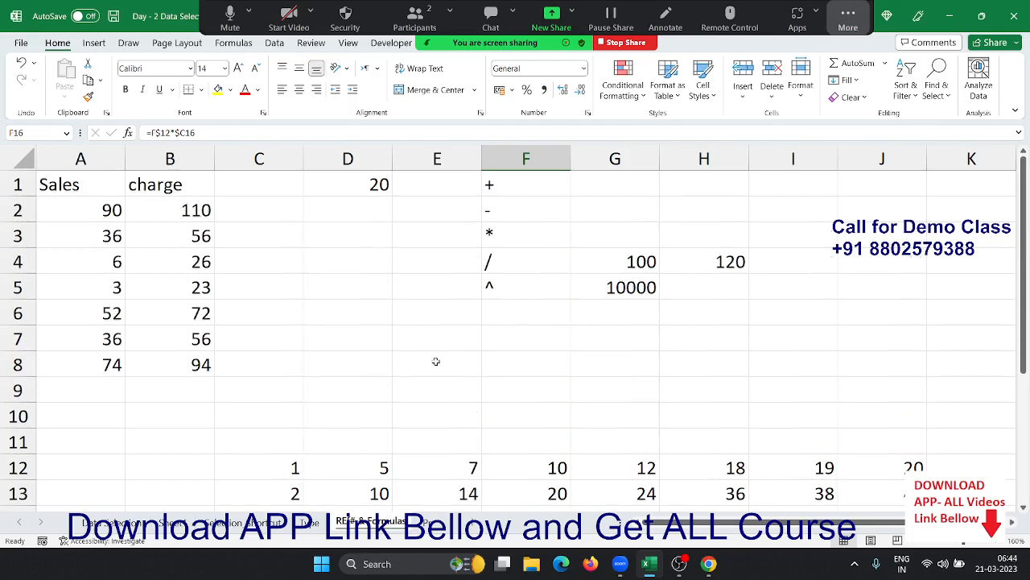
{"action": "left_click", "coordinate": [133, 523]}
{"action": "left_click_drag", "start_coordinate": [331, 389], "coordinate": [164, 198]}
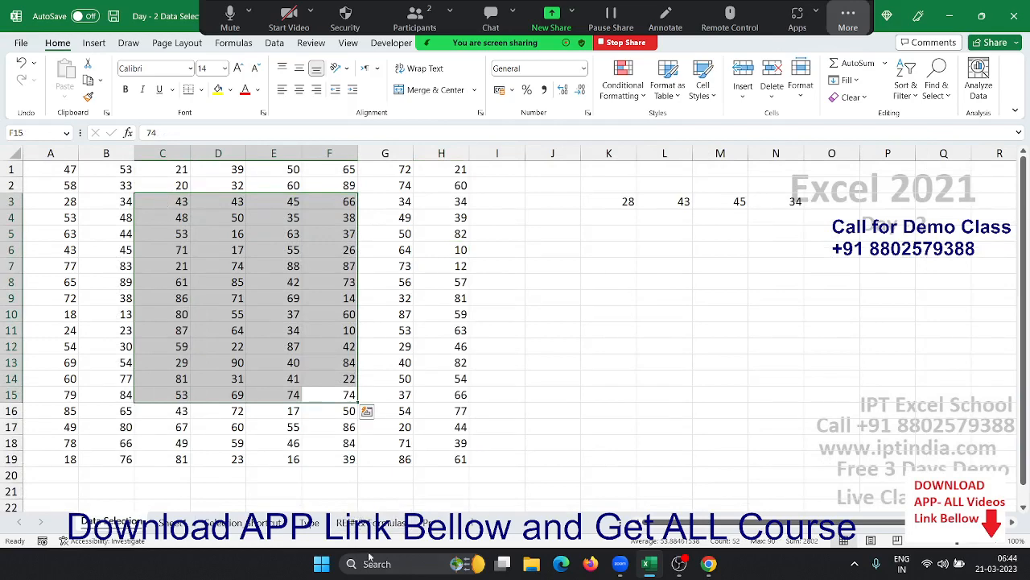
{"action": "left_click", "coordinate": [242, 522]}
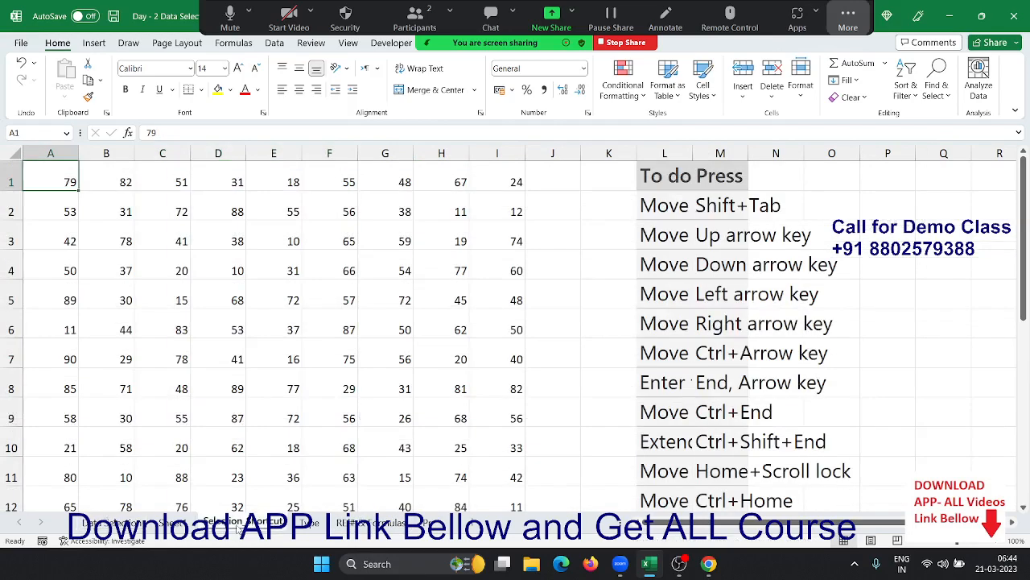
{"action": "left_click", "coordinate": [307, 523]}
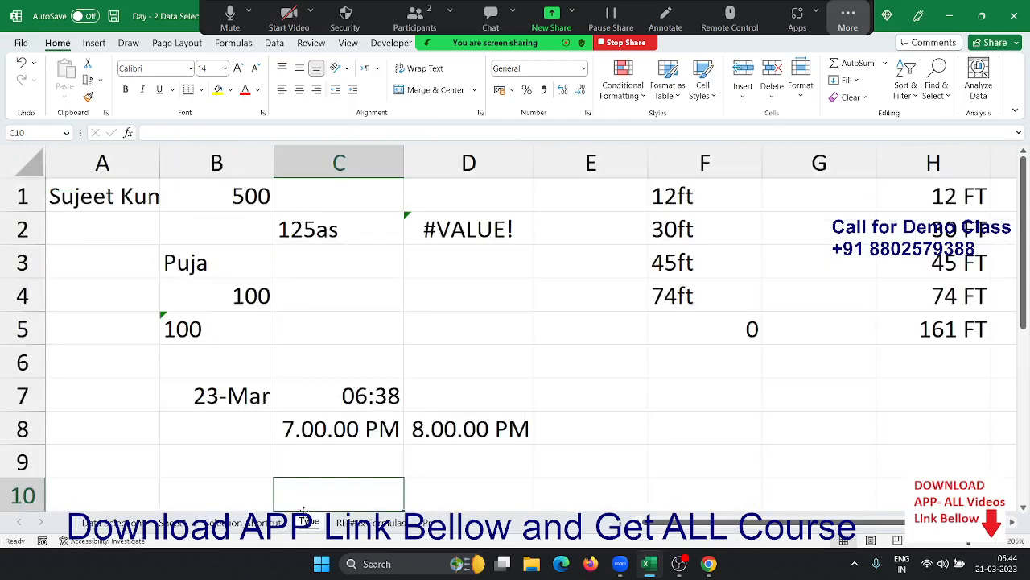
{"action": "left_click", "coordinate": [368, 522]}
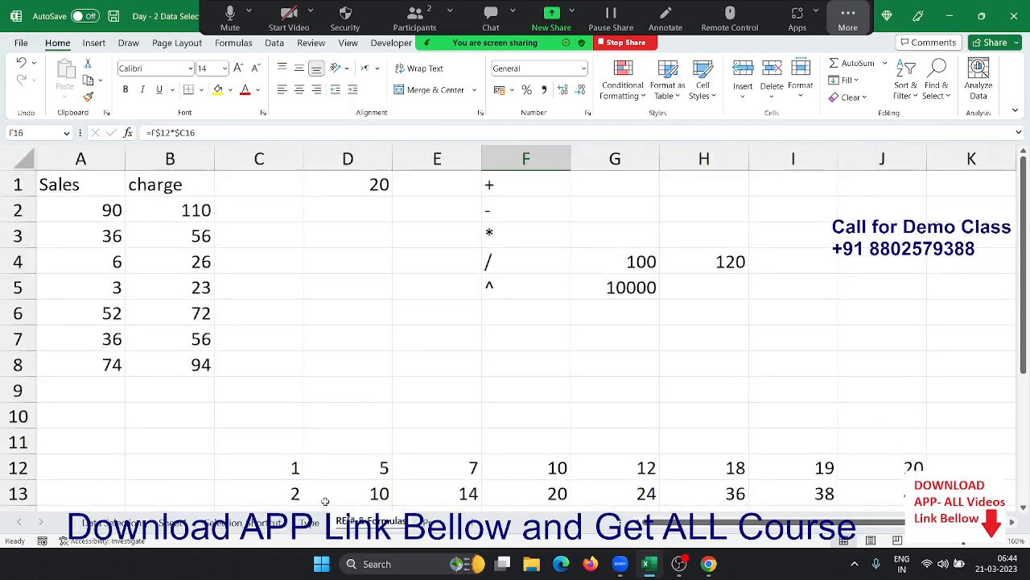
{"action": "left_click", "coordinate": [429, 307]}
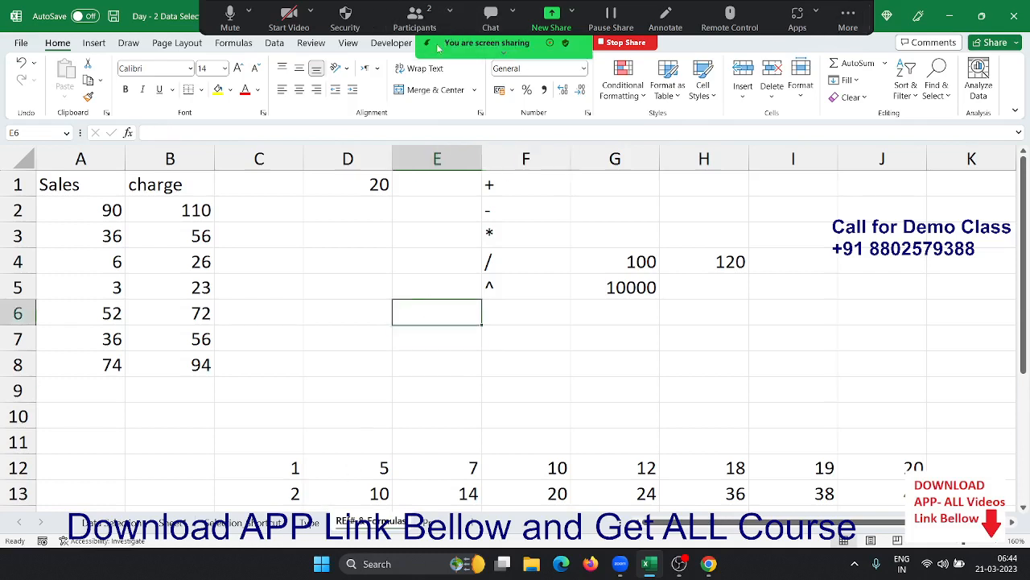
{"action": "left_click_drag", "start_coordinate": [427, 45], "coordinate": [418, 86]}
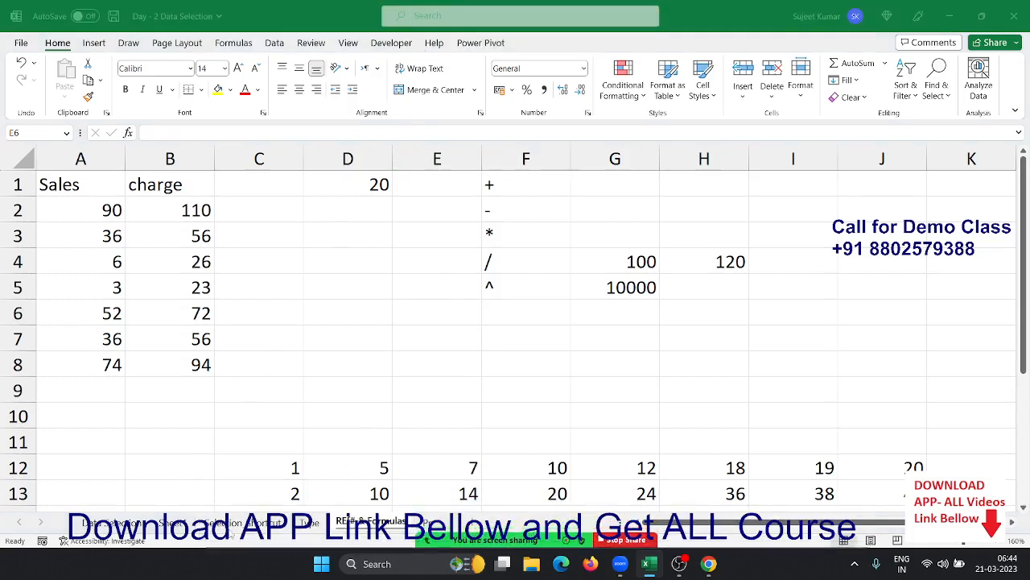
- Go to the navigation-shortcuts sheet, select H4 (77), and open Excel Help with F1
{"action": "left_click", "coordinate": [234, 529]}
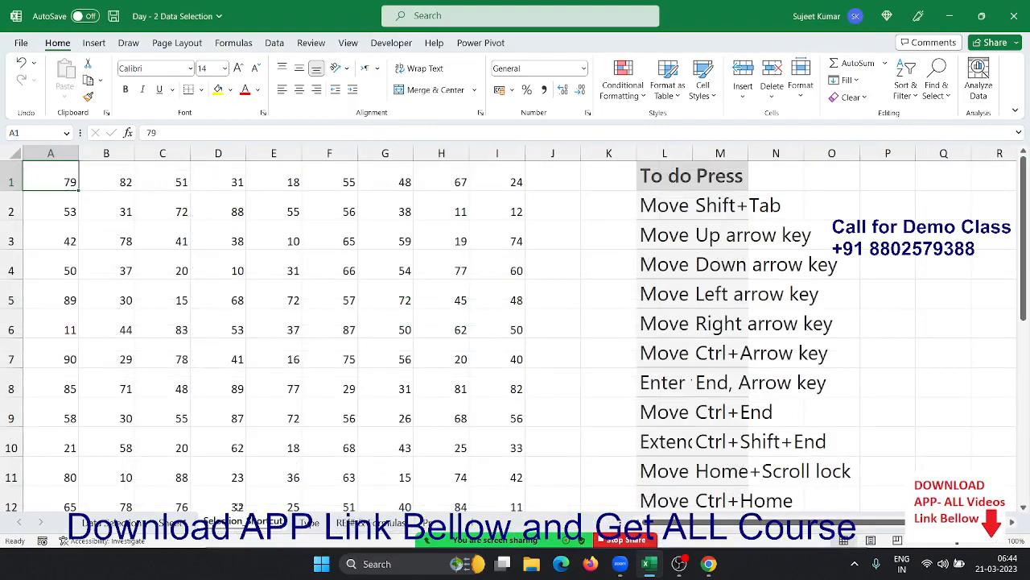
{"action": "left_click", "coordinate": [241, 523]}
{"action": "scroll", "coordinate": [580, 318], "scroll_direction": "down", "scroll_amount": 4}
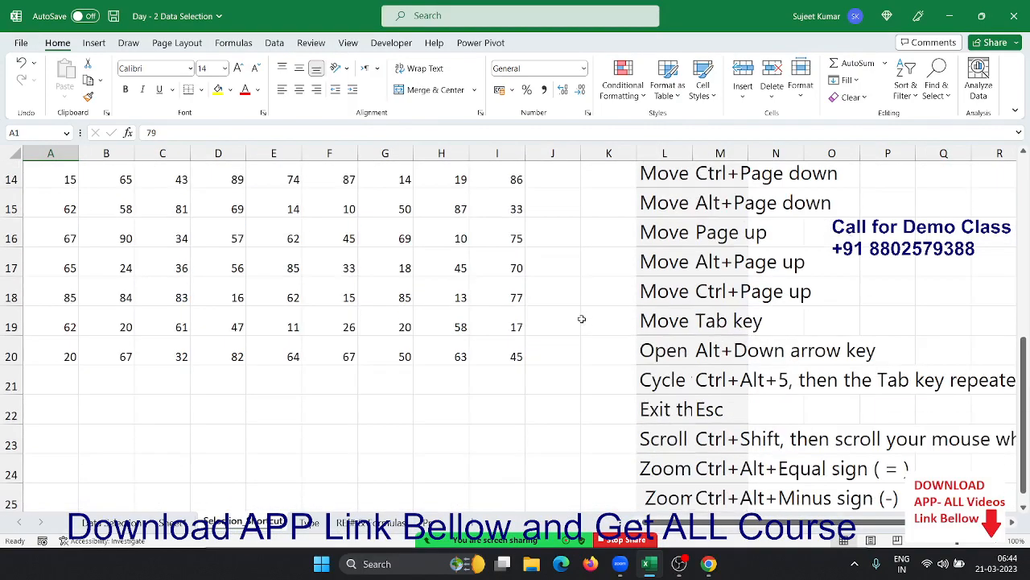
{"action": "scroll", "coordinate": [581, 319], "scroll_direction": "down", "scroll_amount": 2}
{"action": "scroll", "coordinate": [581, 319], "scroll_direction": "up", "scroll_amount": 2}
{"action": "scroll", "coordinate": [580, 319], "scroll_direction": "up", "scroll_amount": 5}
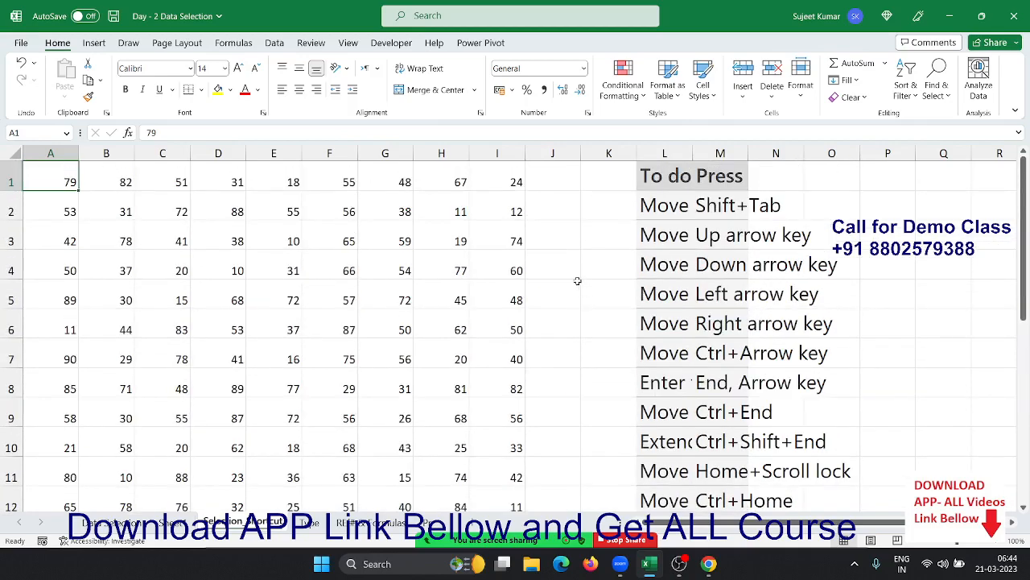
{"action": "left_click", "coordinate": [566, 265]}
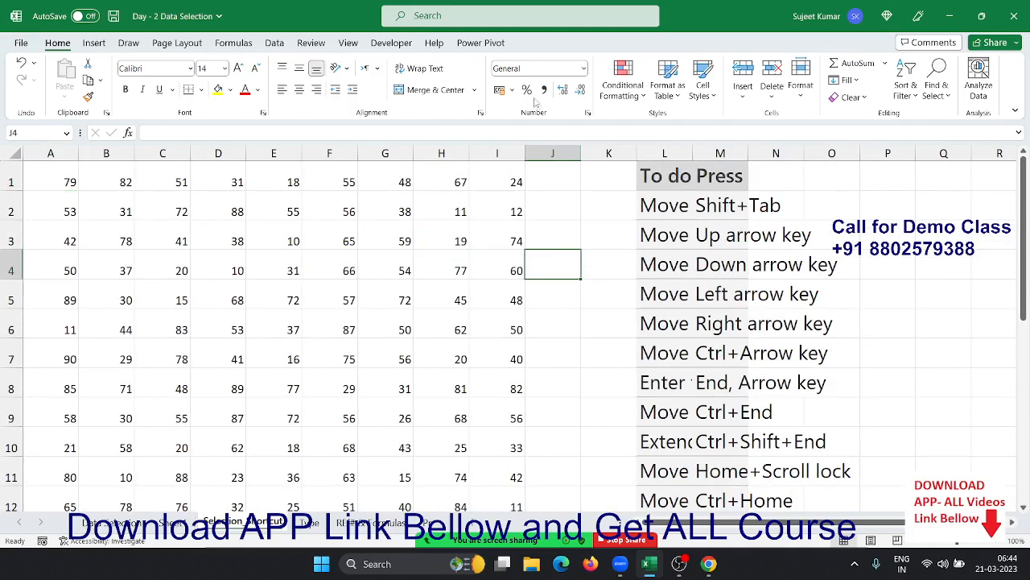
{"action": "left_click", "coordinate": [466, 268]}
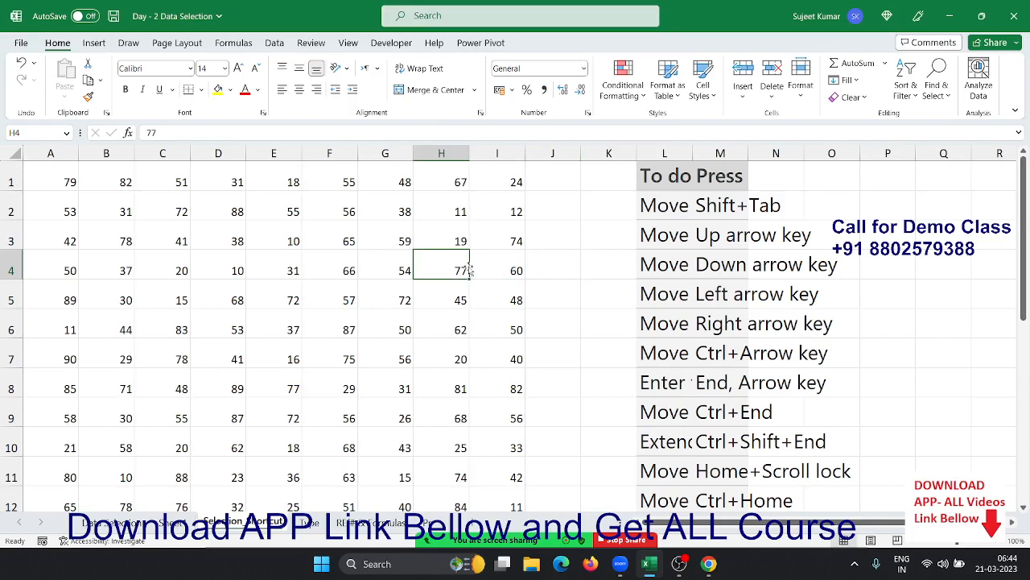
{"action": "key", "text": "F1"}
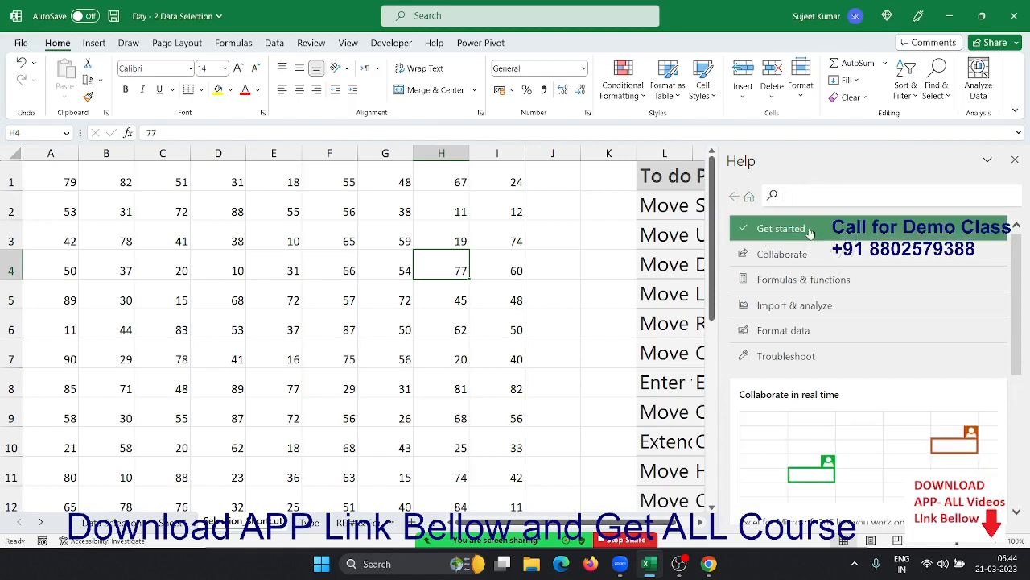
- Search Help for 'keyboard shortcuts' and open the Keyboard shortcuts in Excel article
{"action": "type", "text": "s"}
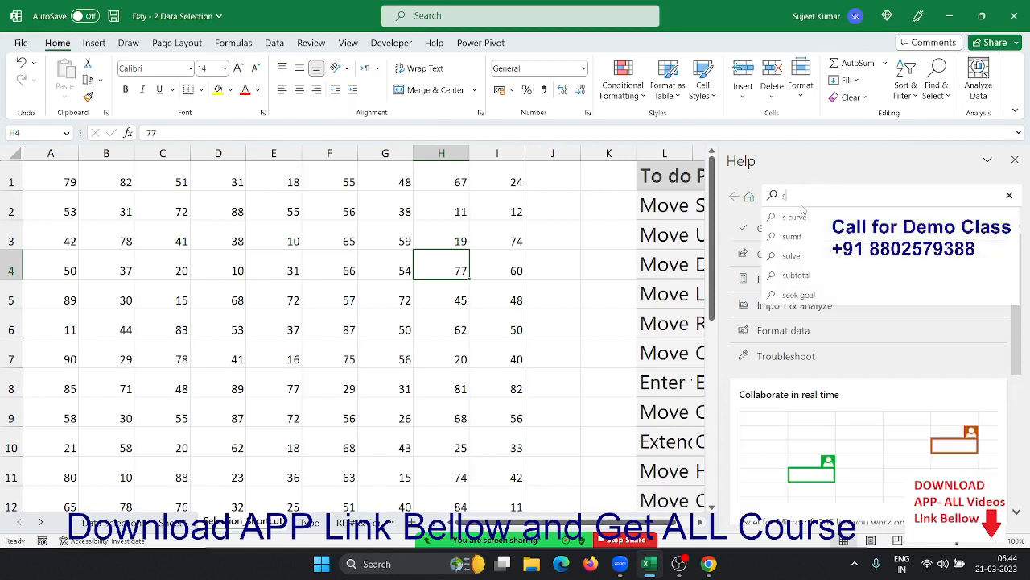
{"action": "type", "text": "hort"}
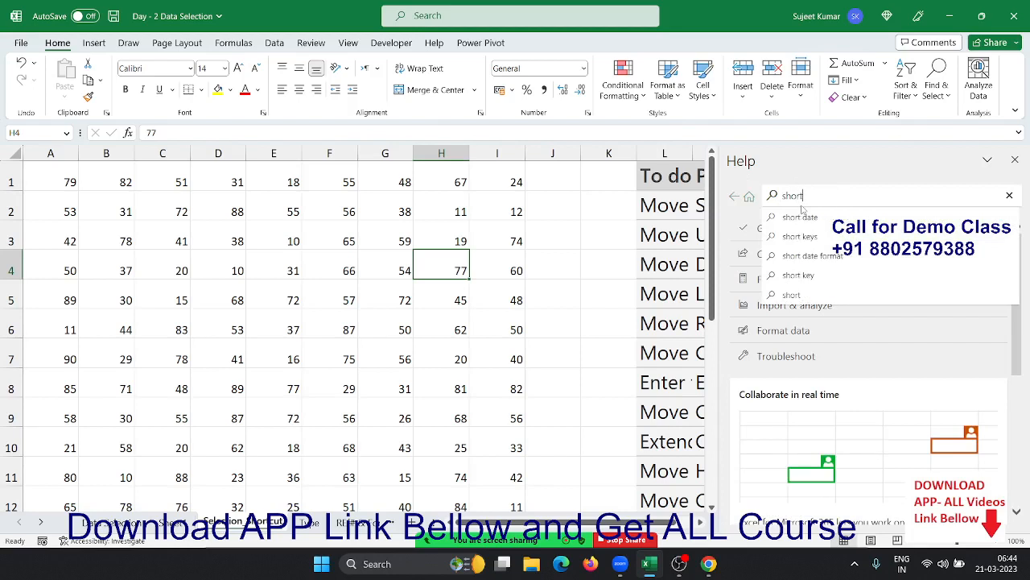
{"action": "key", "text": "BackSpace"}
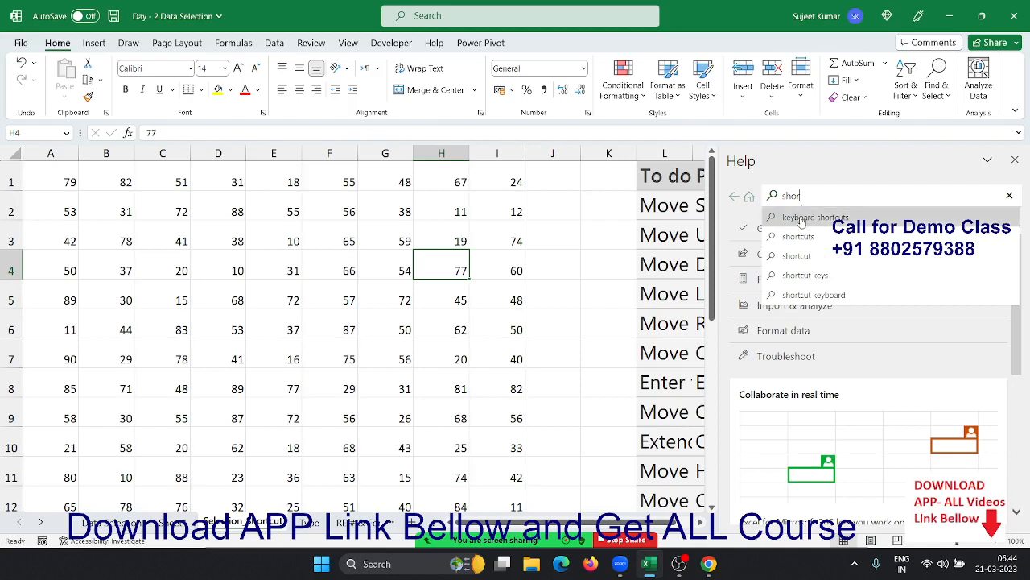
{"action": "left_click", "coordinate": [803, 217]}
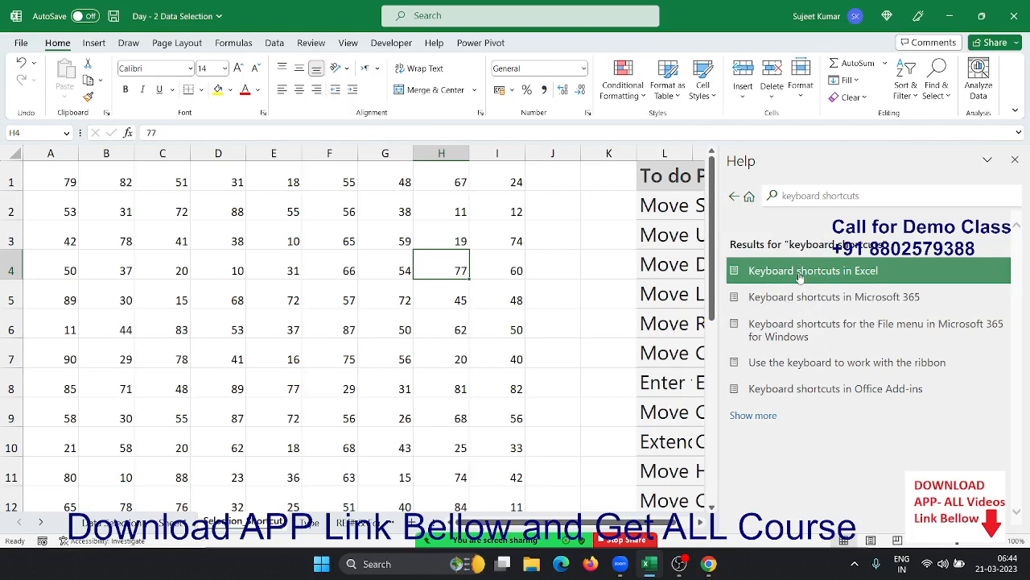
{"action": "left_click", "coordinate": [800, 271]}
- Read down the article to the Ctrl+W and Ctrl+1 Format Cells entries, then close Help
{"action": "scroll", "coordinate": [813, 338], "scroll_direction": "down", "scroll_amount": 8}
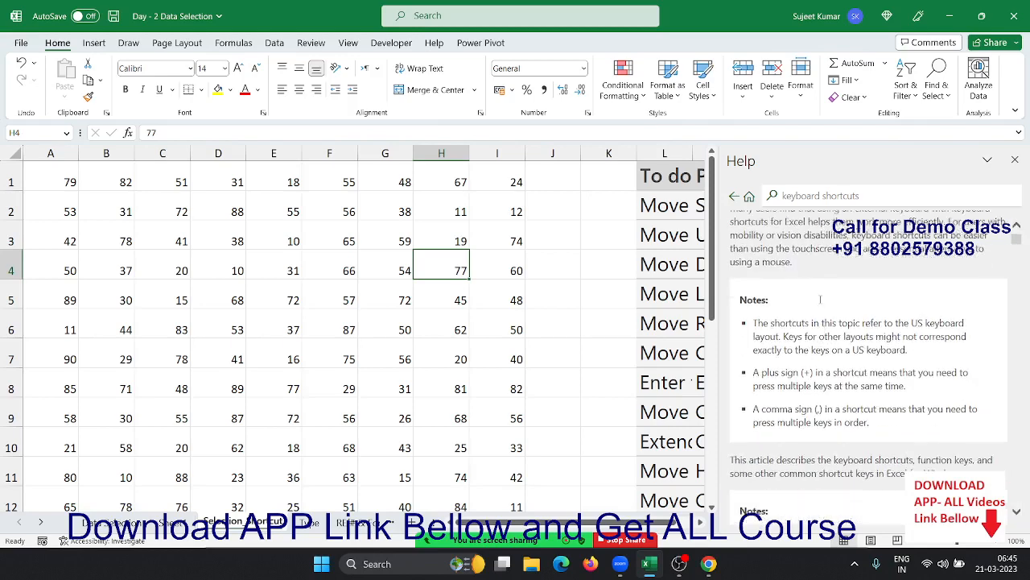
{"action": "scroll", "coordinate": [827, 344], "scroll_direction": "down", "scroll_amount": 10}
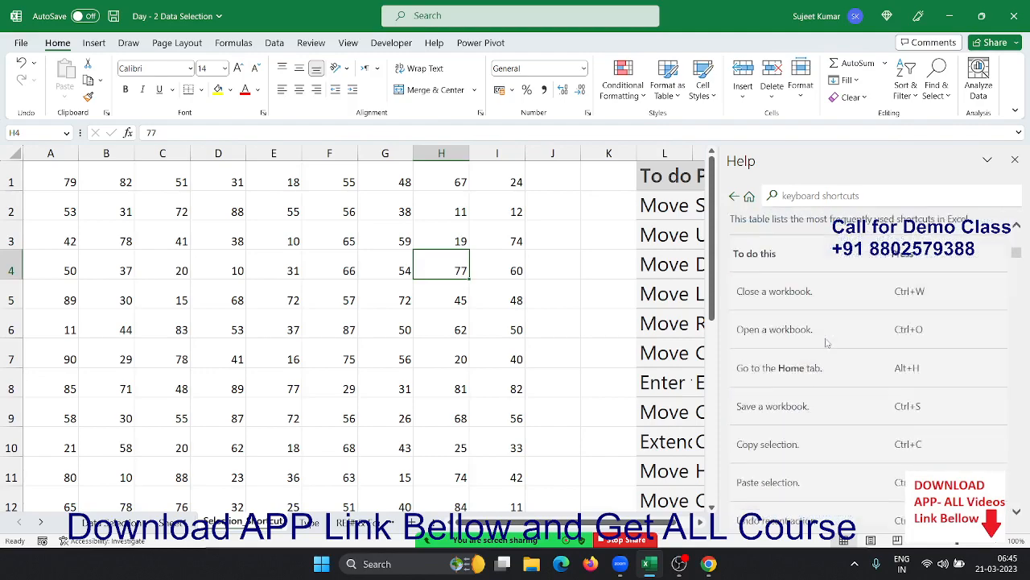
{"action": "scroll", "coordinate": [827, 338], "scroll_direction": "down", "scroll_amount": 10}
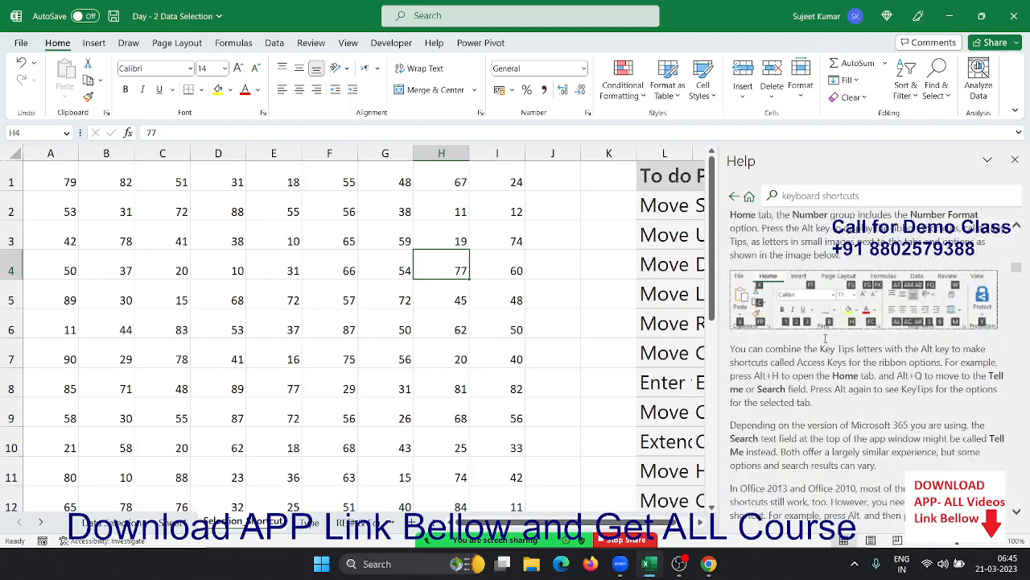
{"action": "scroll", "coordinate": [826, 339], "scroll_direction": "down", "scroll_amount": 10}
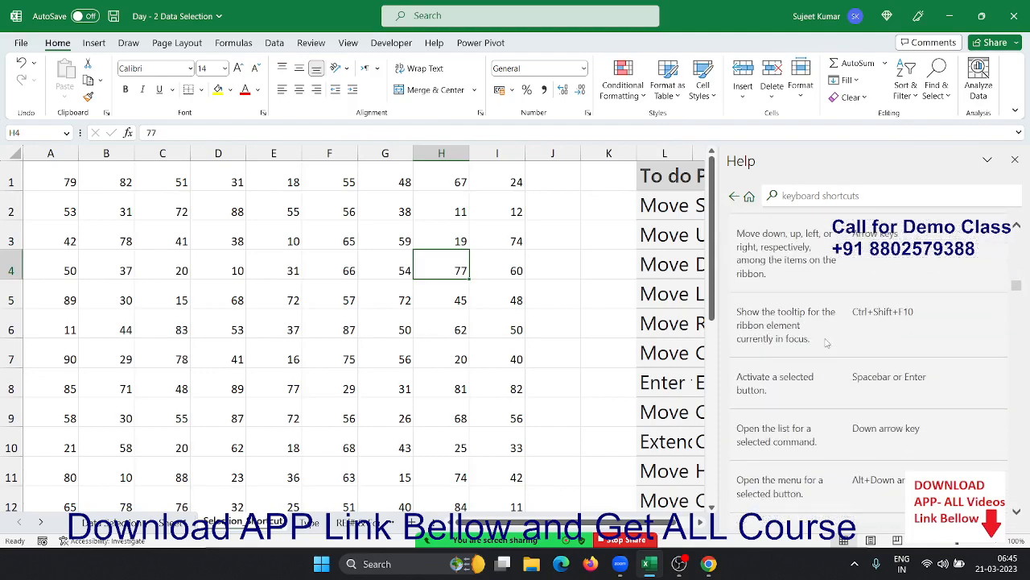
{"action": "scroll", "coordinate": [827, 344], "scroll_direction": "down", "scroll_amount": 10}
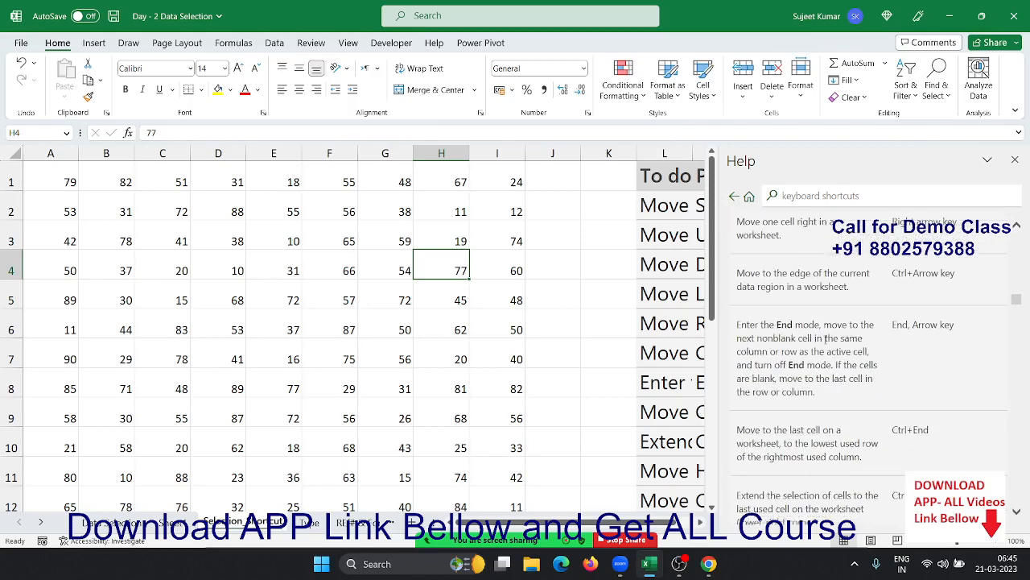
{"action": "scroll", "coordinate": [824, 344], "scroll_direction": "down", "scroll_amount": 5}
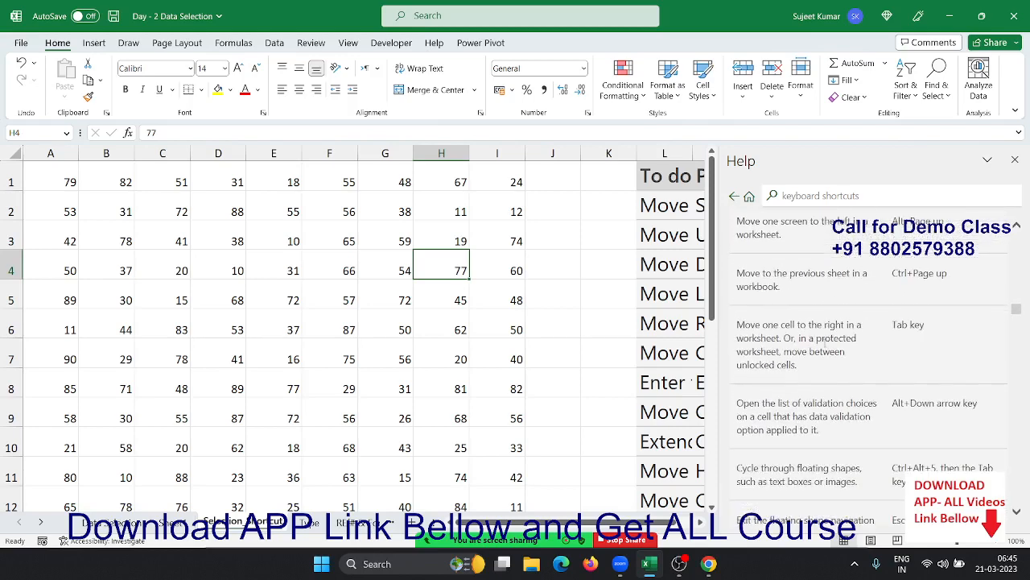
{"action": "scroll", "coordinate": [827, 339], "scroll_direction": "down", "scroll_amount": 5}
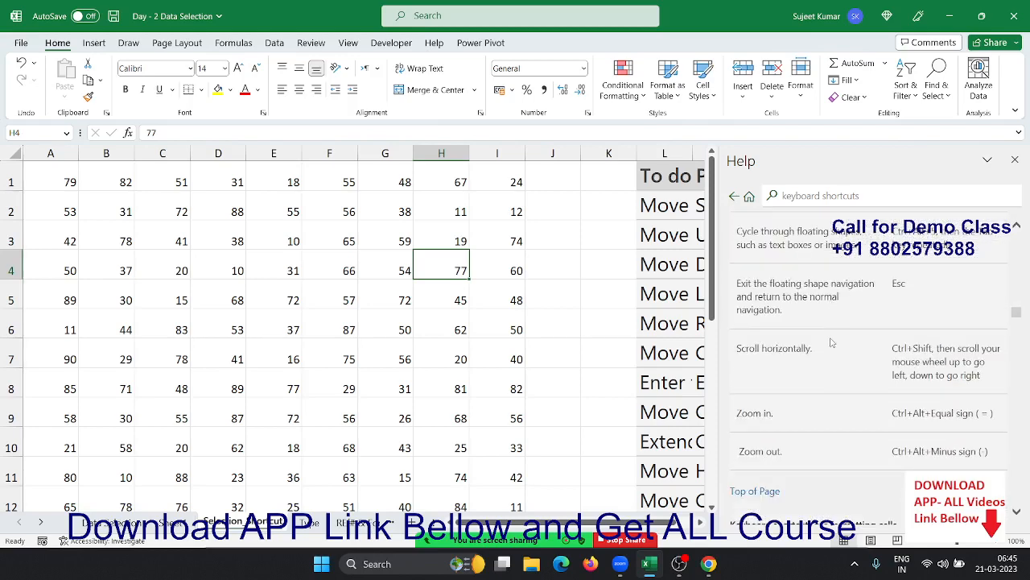
{"action": "scroll", "coordinate": [832, 344], "scroll_direction": "down", "scroll_amount": 5}
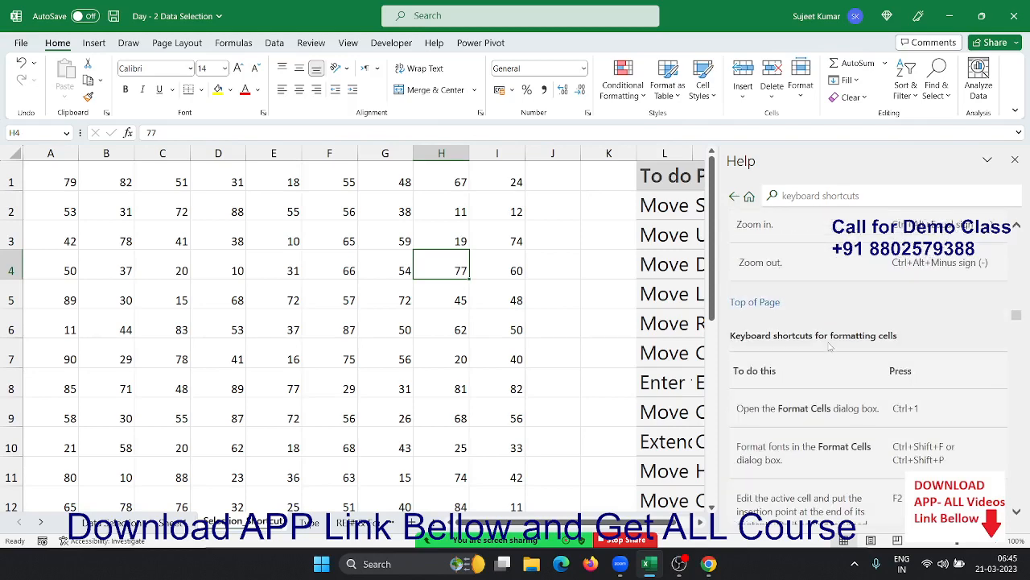
{"action": "left_click", "coordinate": [1015, 161]}
- Switch to the cash memo exercise sheet and select its CASH MEMO picture
{"action": "left_click", "coordinate": [537, 316]}
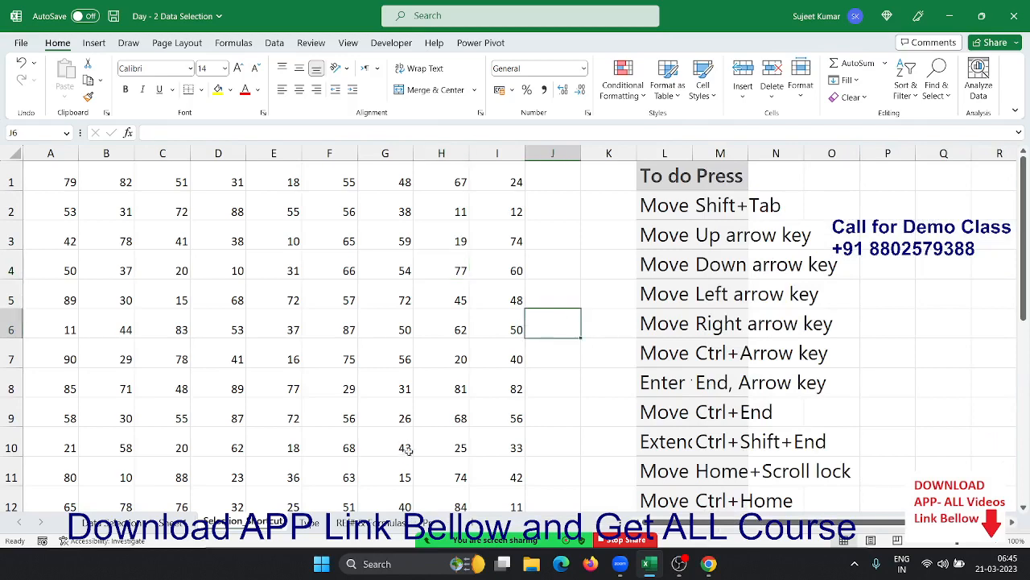
{"action": "left_click", "coordinate": [427, 524]}
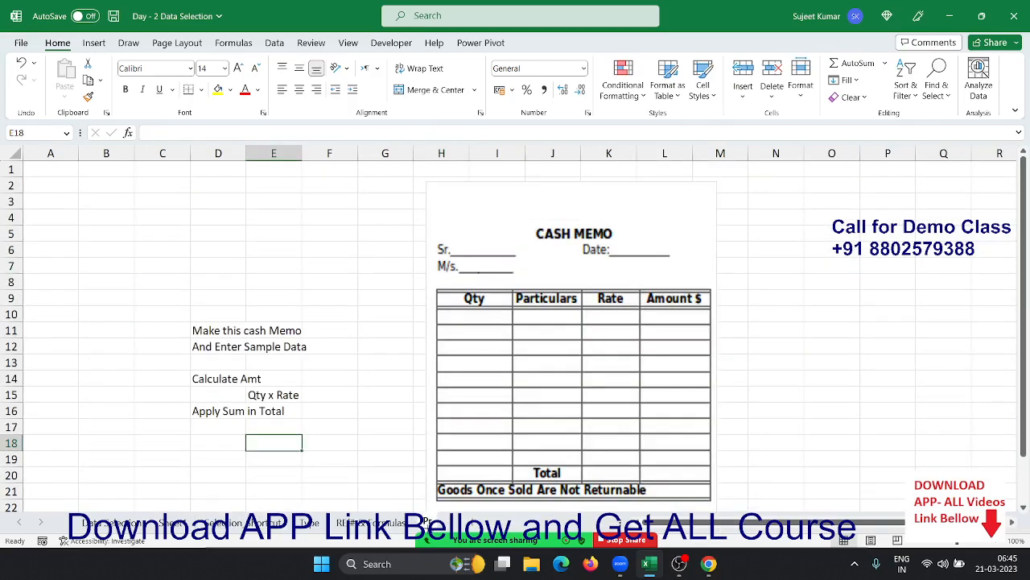
{"action": "left_click_drag", "start_coordinate": [301, 244], "coordinate": [301, 240]}
{"action": "left_click", "coordinate": [339, 244]}
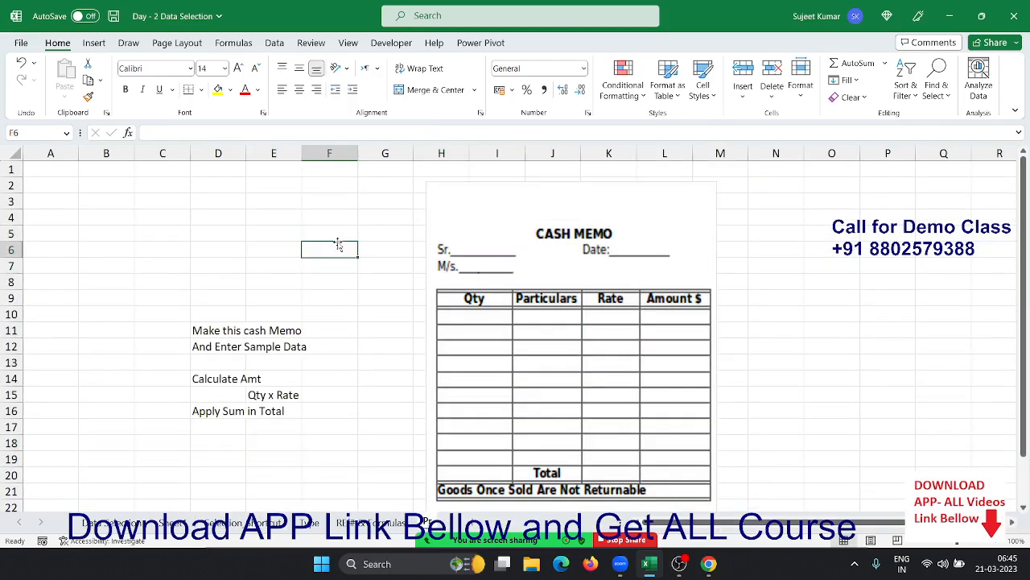
{"action": "left_click", "coordinate": [539, 191]}
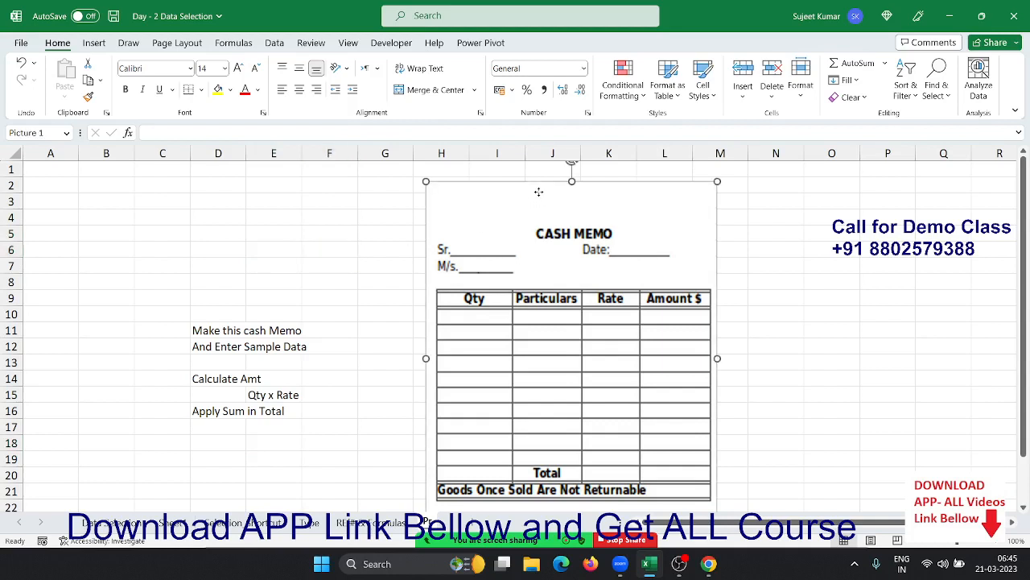